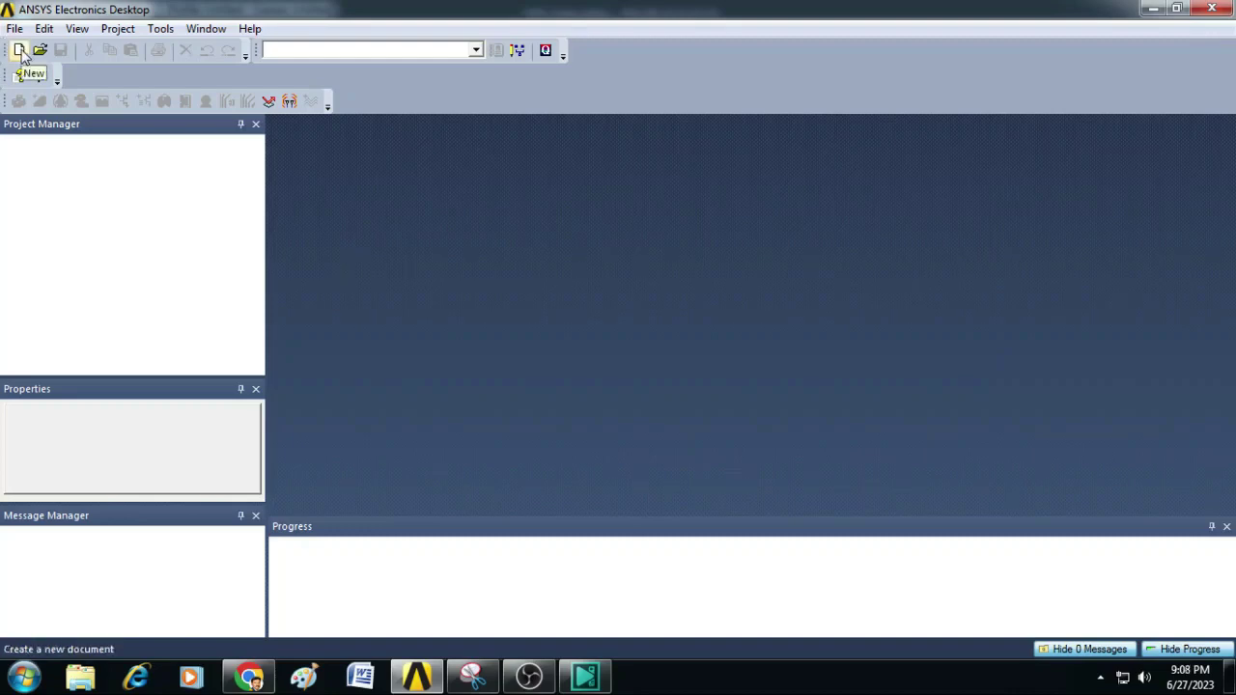
Step: Create a new empty project, Project2
{"action": "left_click", "coordinate": [19, 50]}
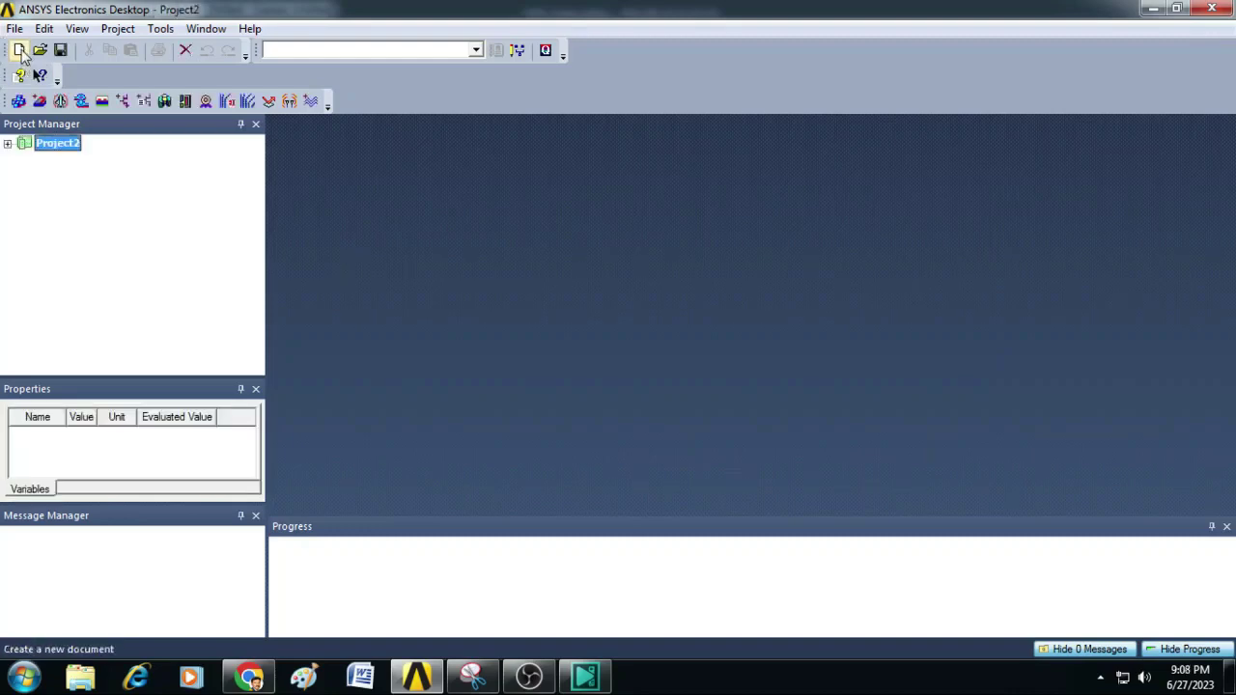
Step: Insert an HFSS DrivenModal design, HFSSDesign1, into Project2
{"action": "left_click", "coordinate": [18, 100]}
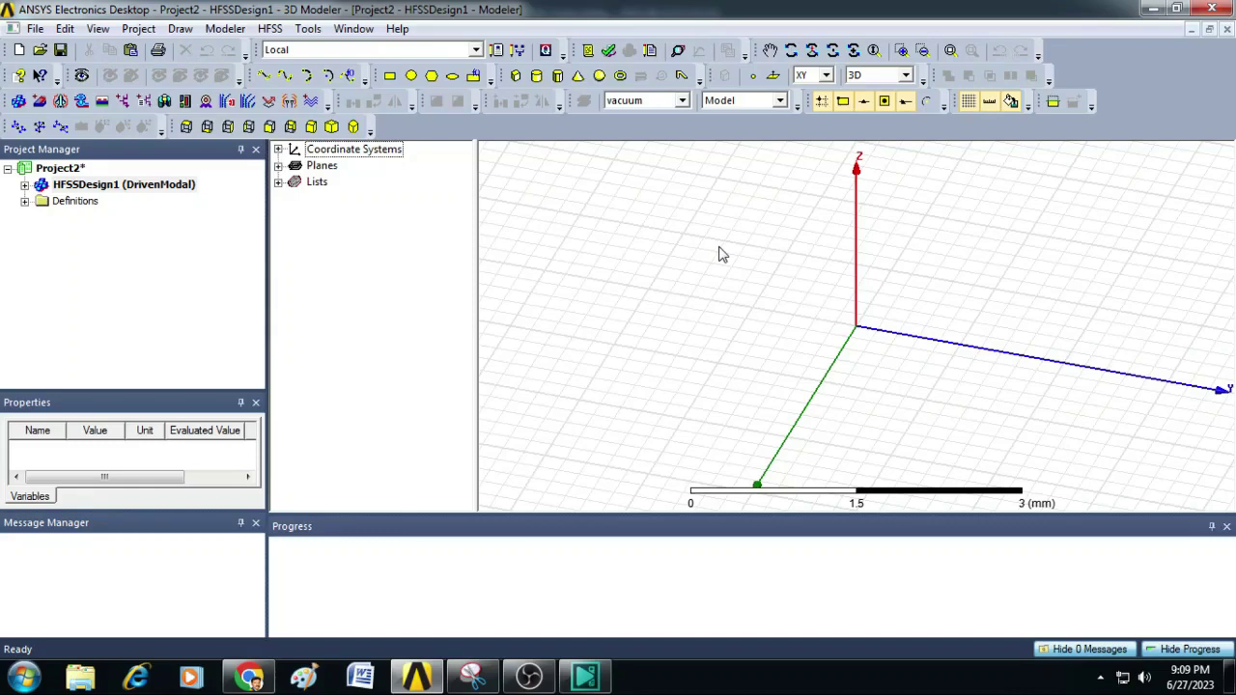
Step: Draw a vacuum cylinder, Cylinder1, with its base centre at the origin
{"action": "left_click", "coordinate": [538, 82]}
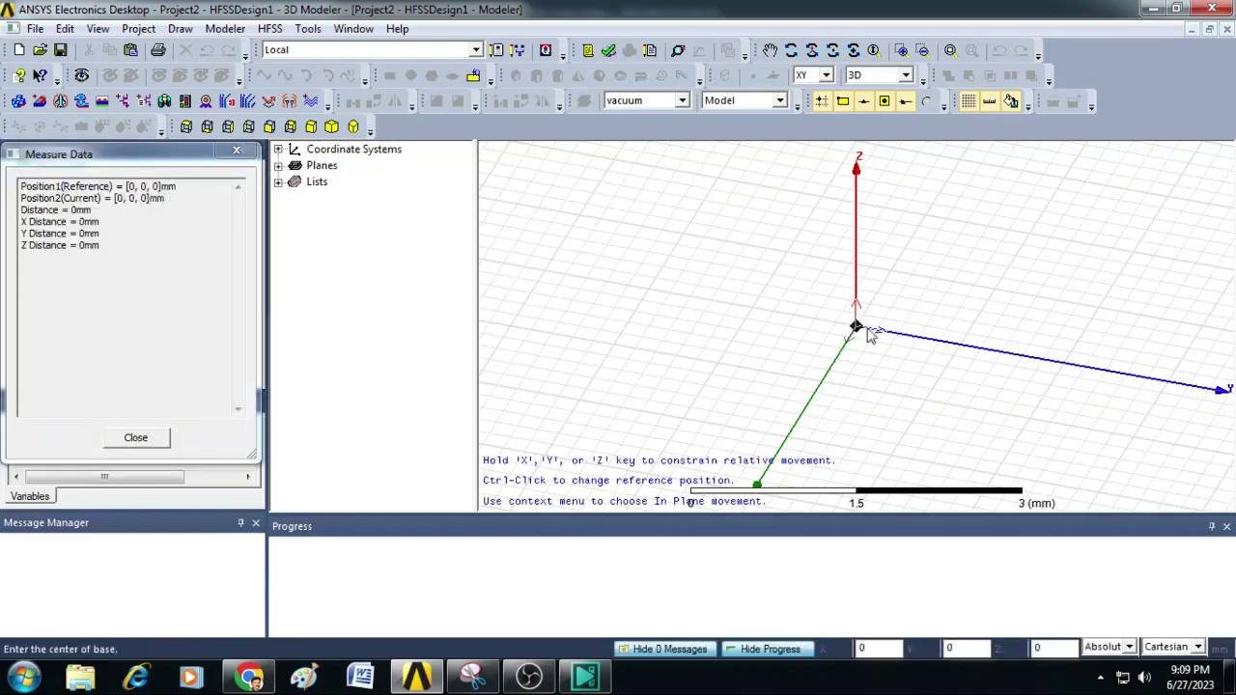
{"action": "left_click", "coordinate": [858, 329]}
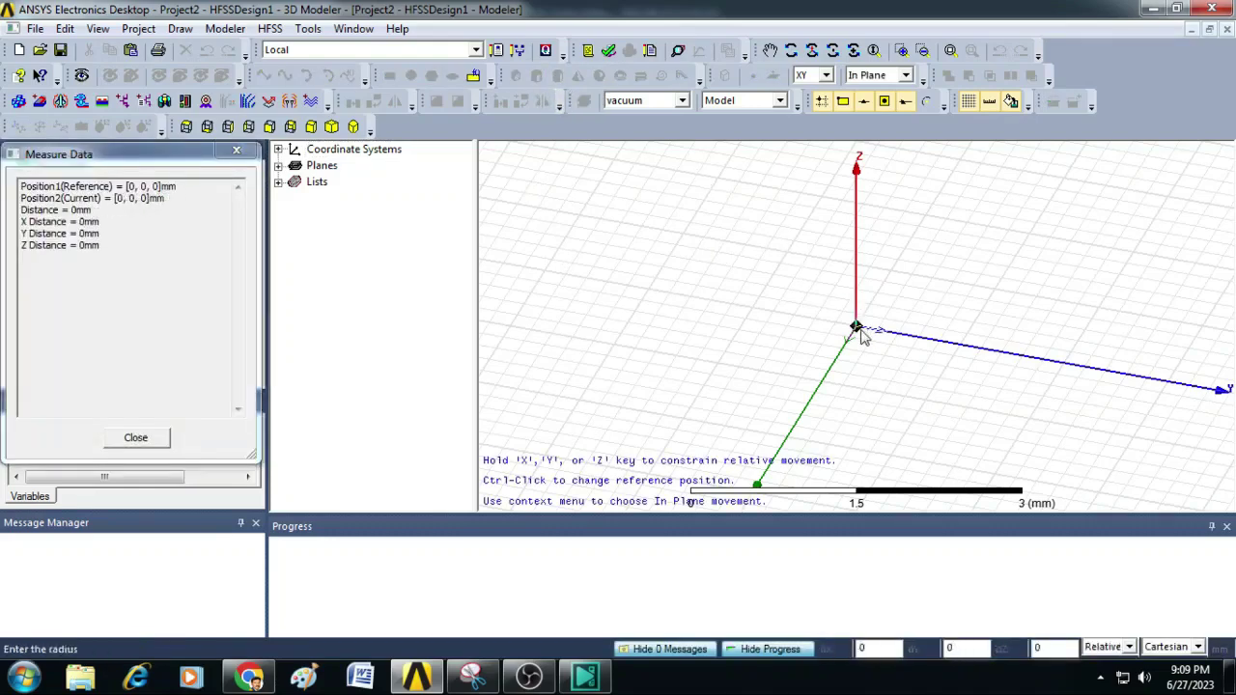
{"action": "left_click", "coordinate": [926, 302]}
{"action": "left_click", "coordinate": [930, 192]}
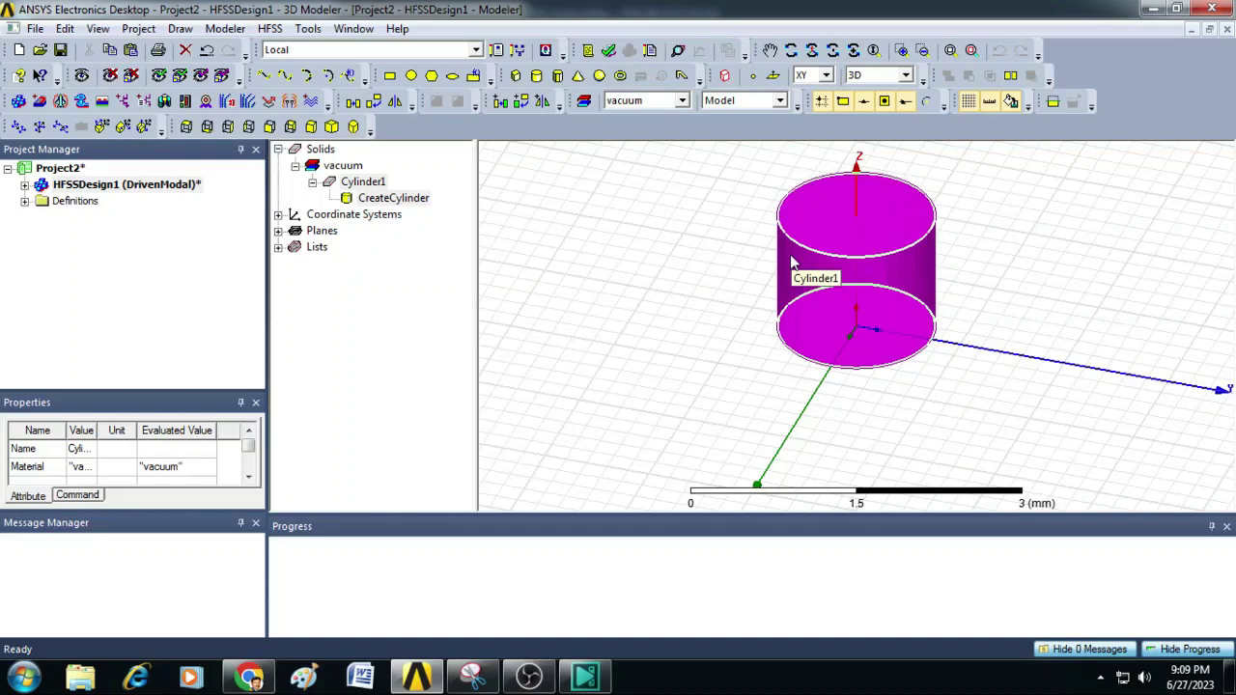
Step: Change Cylinder1's Center Position to 0, 0, -$l/2
{"action": "double_click", "coordinate": [409, 201]}
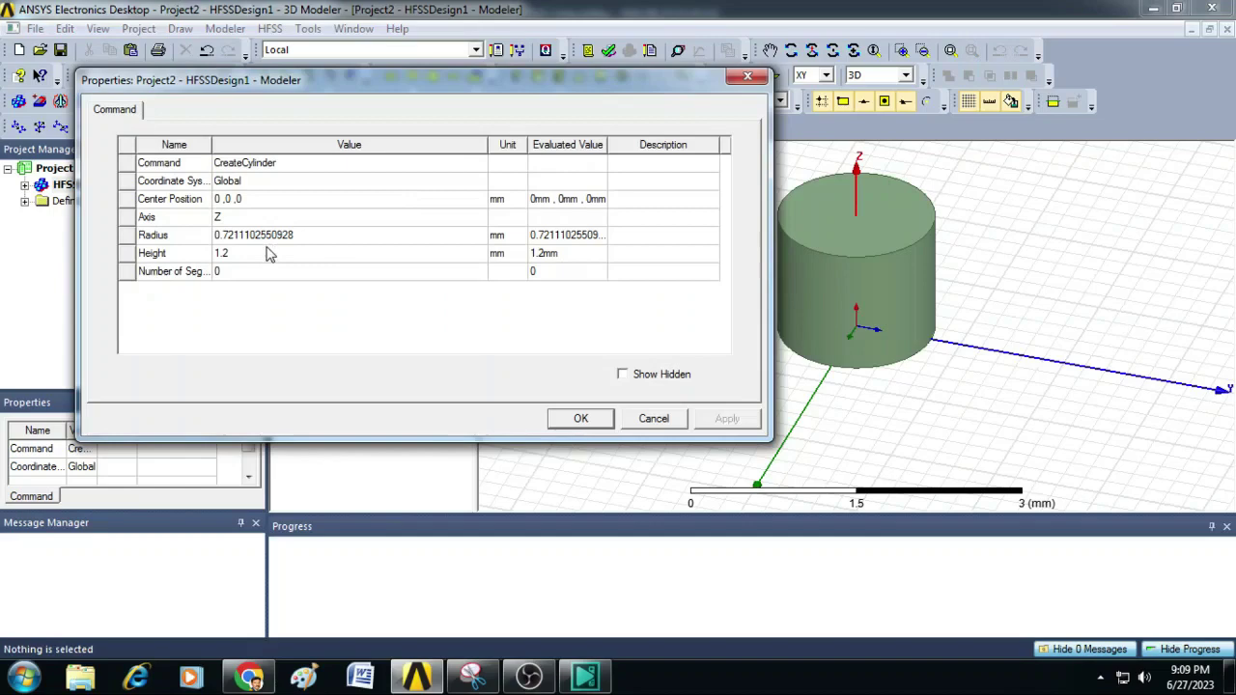
{"action": "left_click", "coordinate": [264, 200]}
{"action": "left_click", "coordinate": [264, 200]}
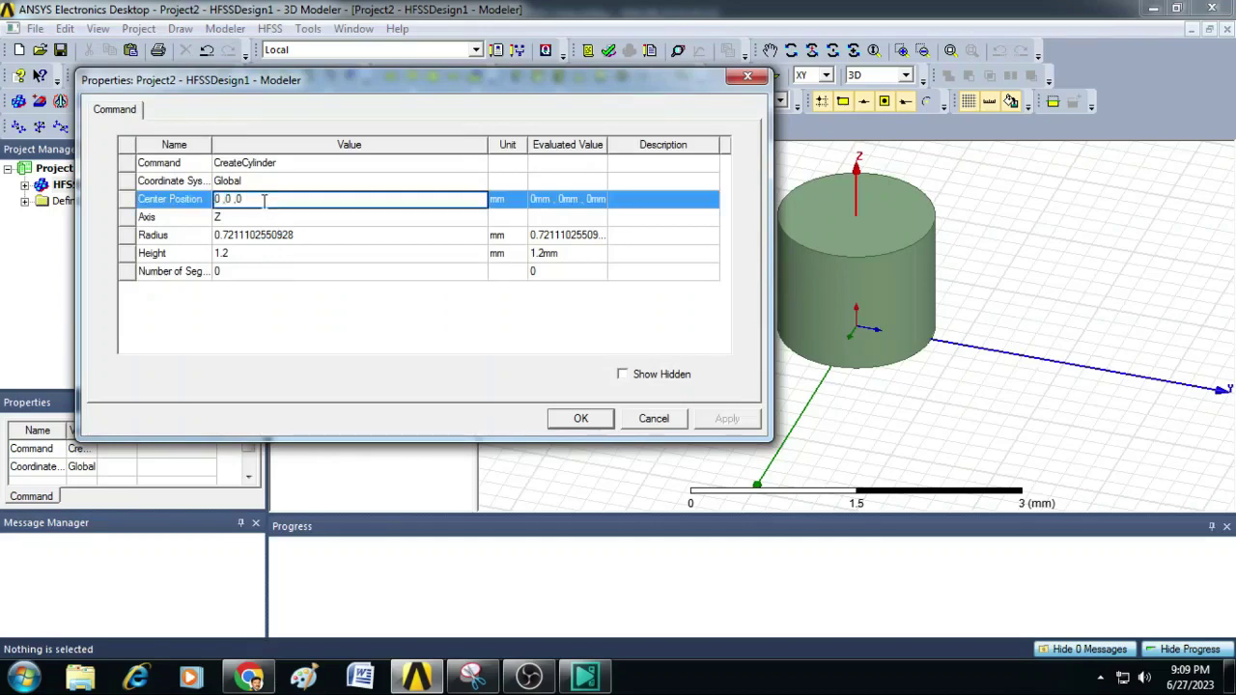
{"action": "key", "text": "BackSpace"}
{"action": "type", "text": "-$l/2"}
{"action": "key", "text": "Return"}
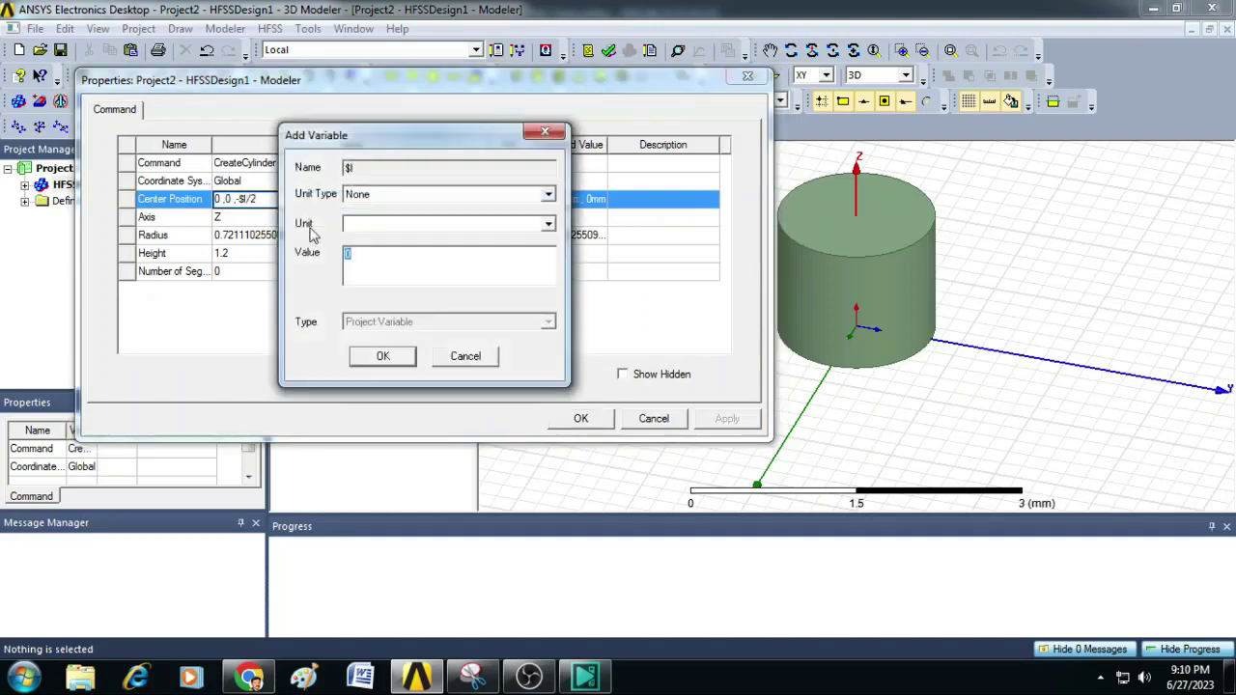
Step: Define the new variable $l as a Length of 10 mm
{"action": "left_click", "coordinate": [358, 196]}
{"action": "key", "text": "l"}
{"action": "key", "text": "Return"}
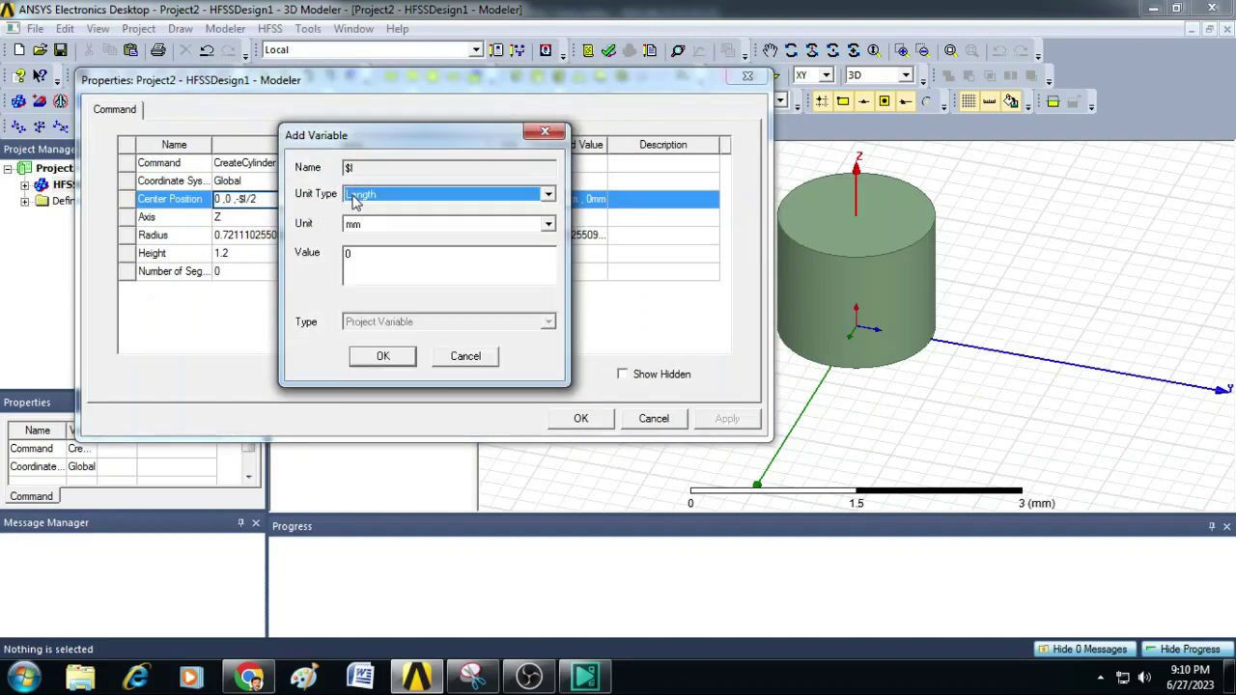
{"action": "left_click", "coordinate": [371, 256]}
{"action": "left_click_drag", "start_coordinate": [371, 256], "coordinate": [309, 262]}
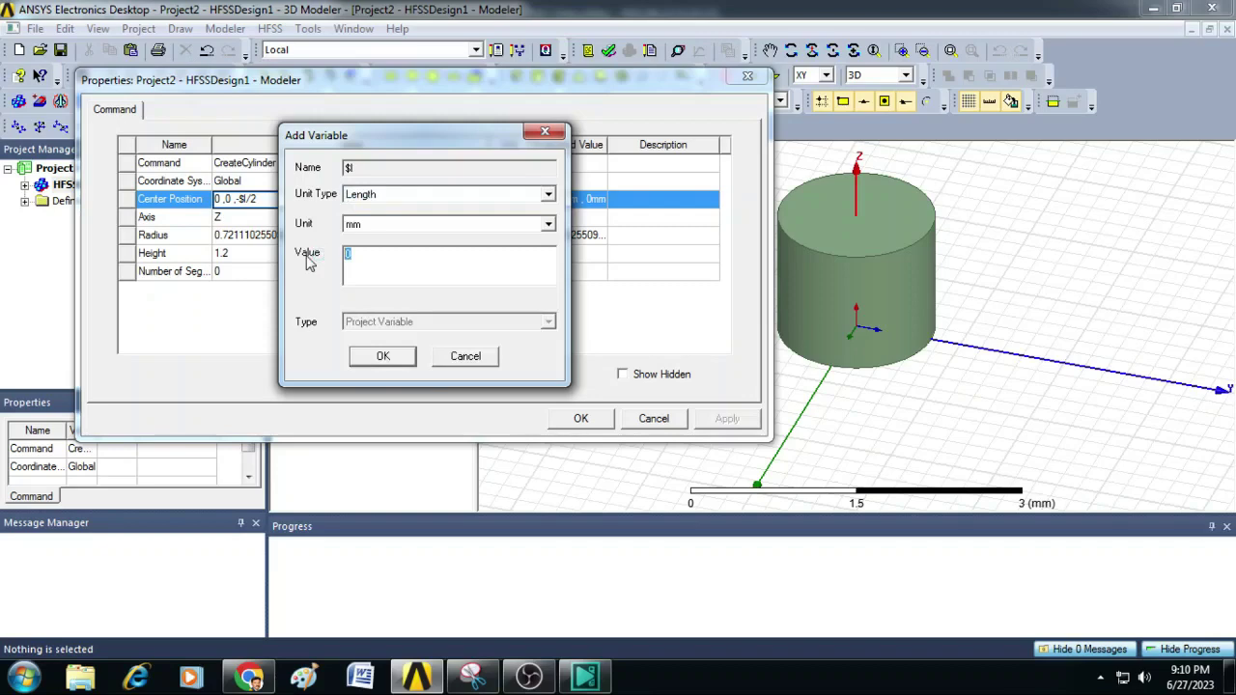
{"action": "type", "text": "10"}
{"action": "left_click", "coordinate": [384, 357]}
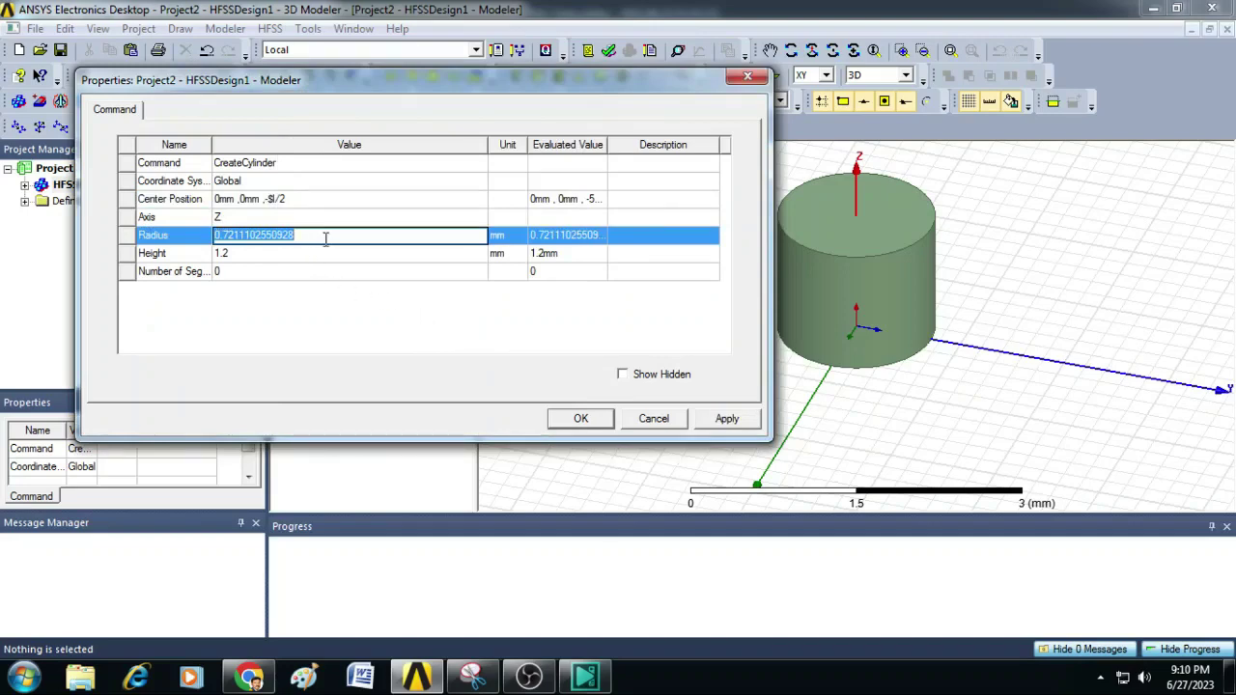
Step: Set the cylinder radius to new variable $din = 0.46 mm and height to $l
{"action": "type", "text": "$"}
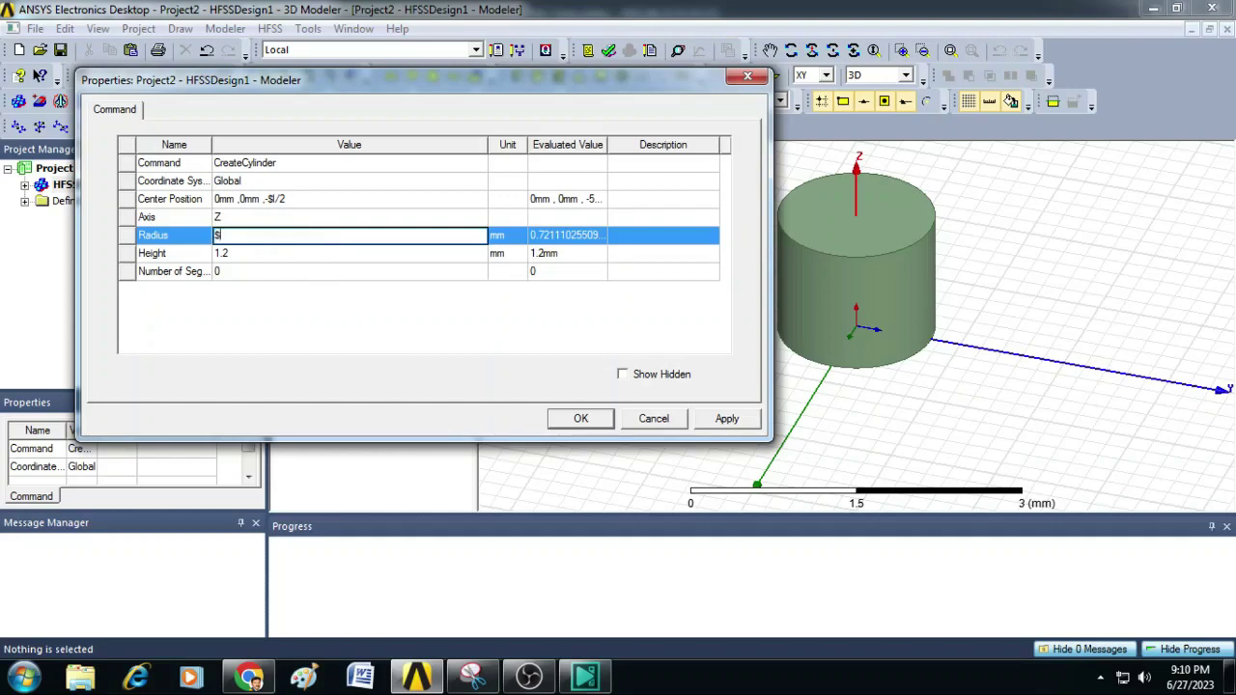
{"action": "type", "text": "dl"}
{"action": "type", "text": "n"}
{"action": "key", "text": "Return"}
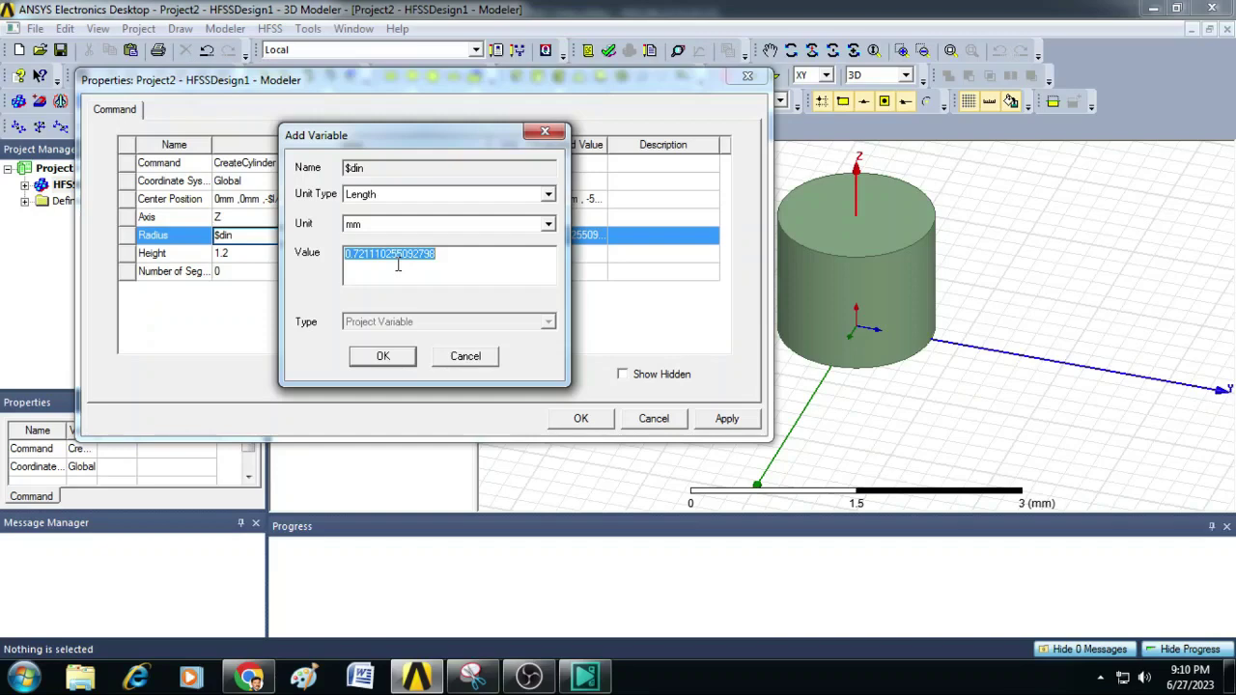
{"action": "type", "text": "0.46"}
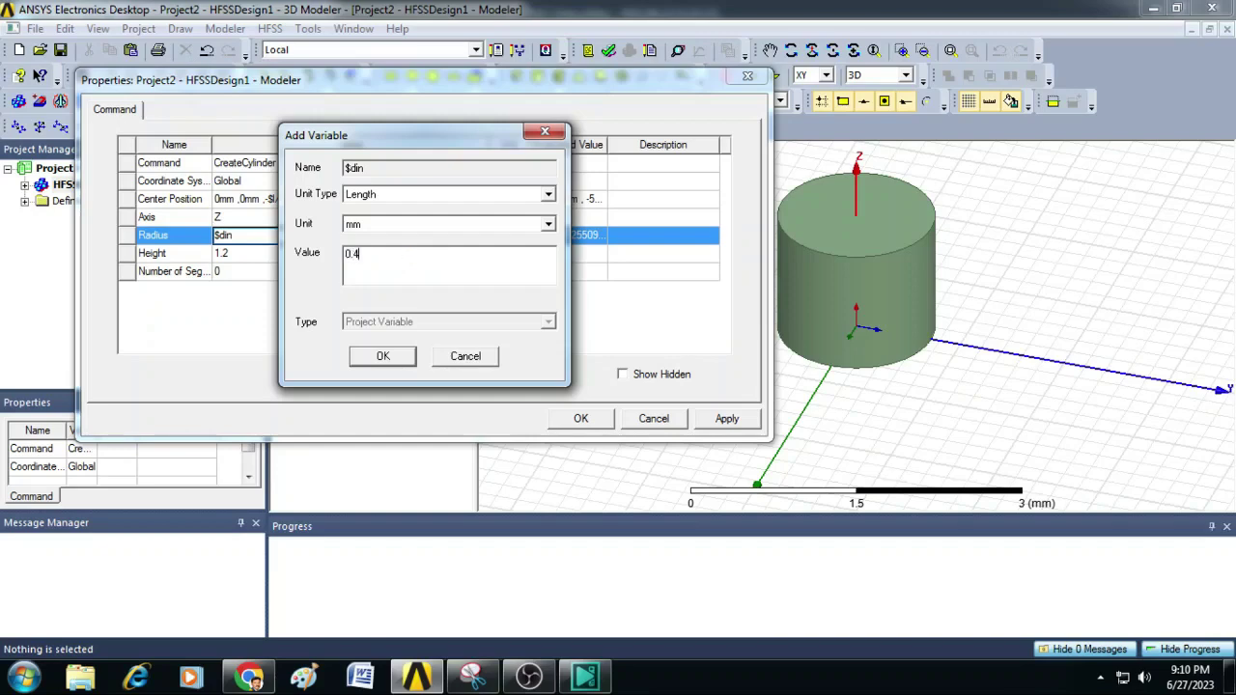
{"action": "left_click", "coordinate": [403, 356]}
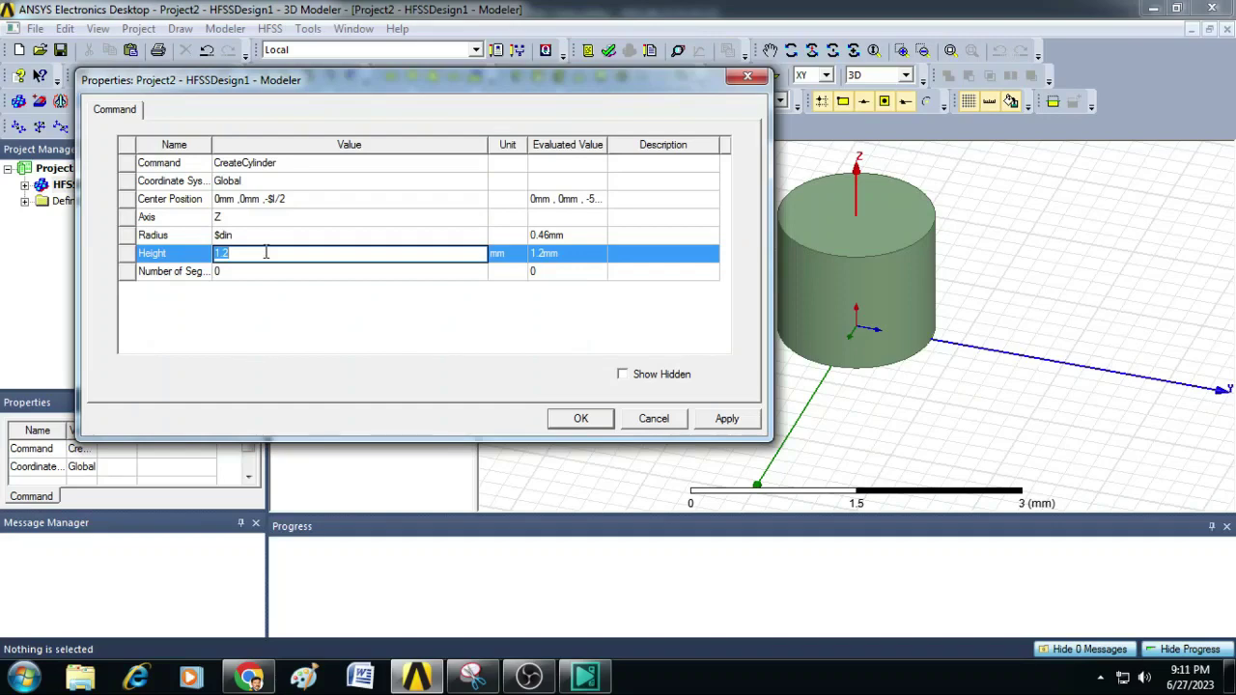
{"action": "type", "text": "$l"}
Step: Apply the cylinder dimensions and view the thin rod upright
{"action": "left_click", "coordinate": [581, 418]}
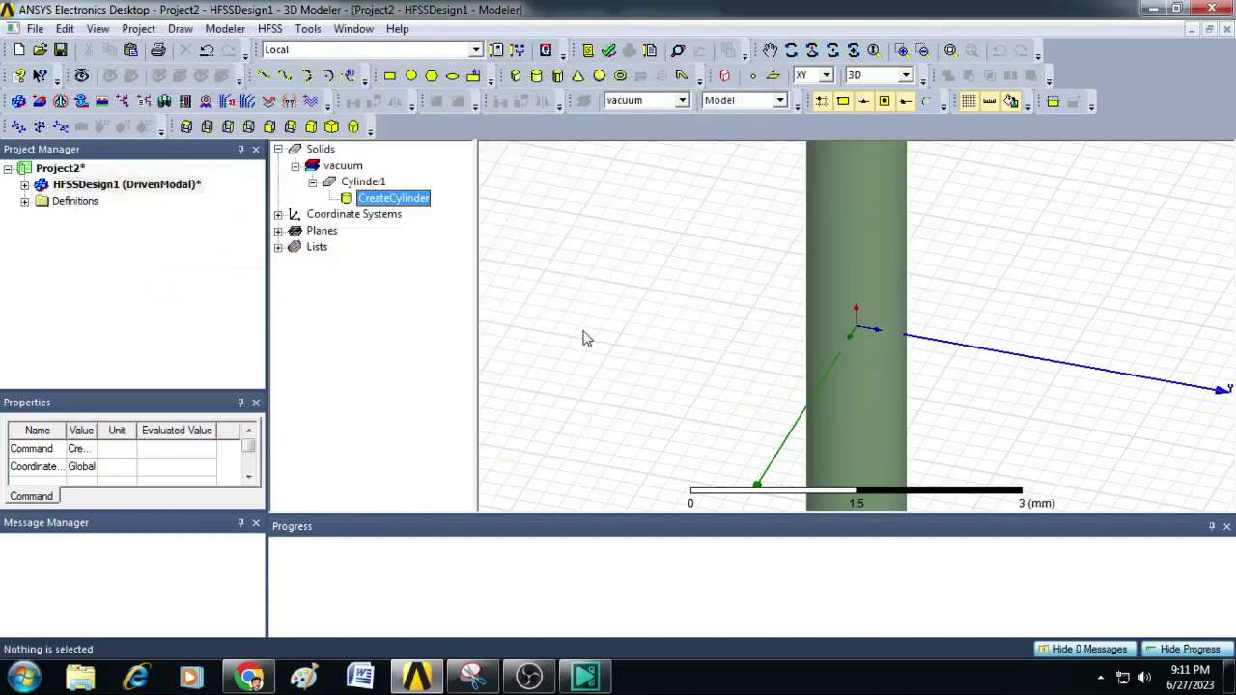
{"action": "left_click", "coordinate": [950, 49]}
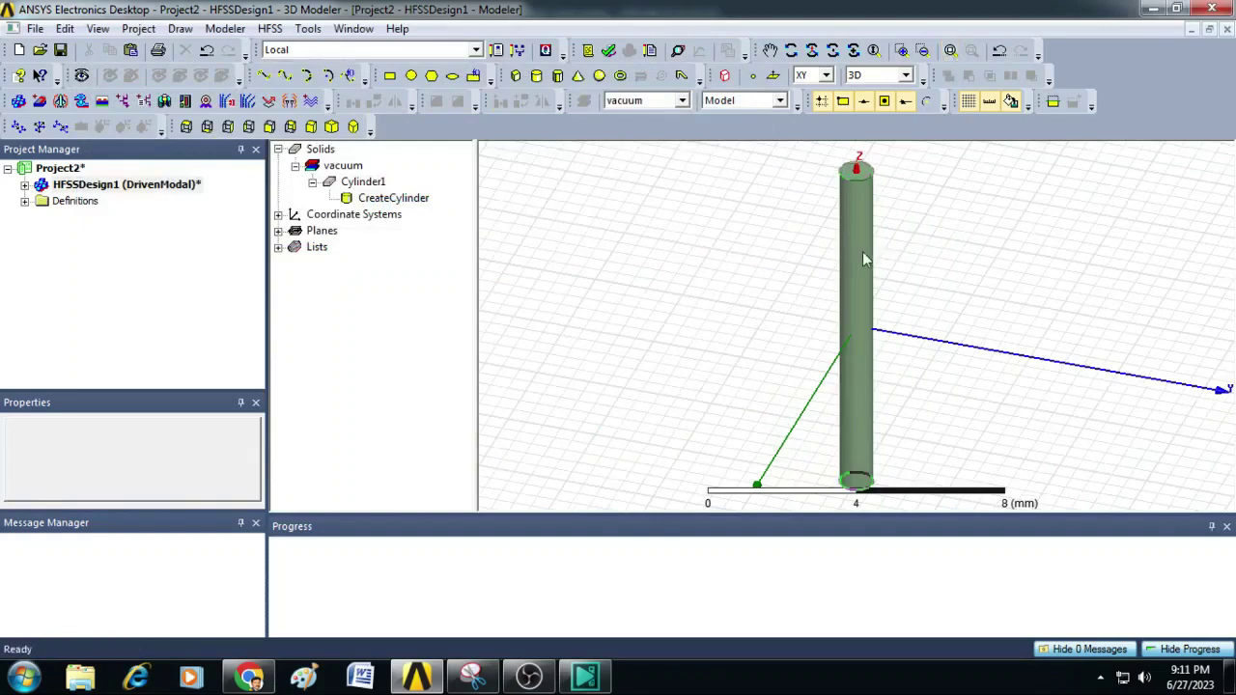
{"action": "left_click", "coordinate": [812, 49]}
{"action": "left_click_drag", "start_coordinate": [862, 247], "coordinate": [817, 326]}
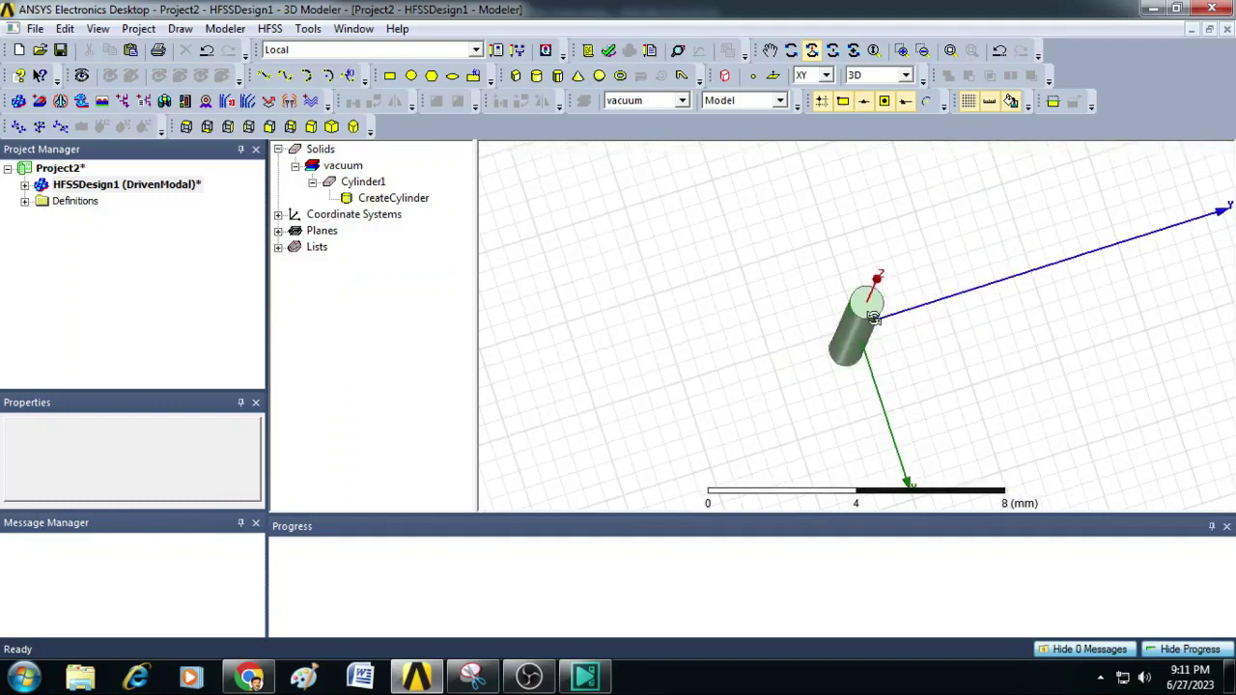
{"action": "left_click_drag", "start_coordinate": [872, 318], "coordinate": [864, 257]}
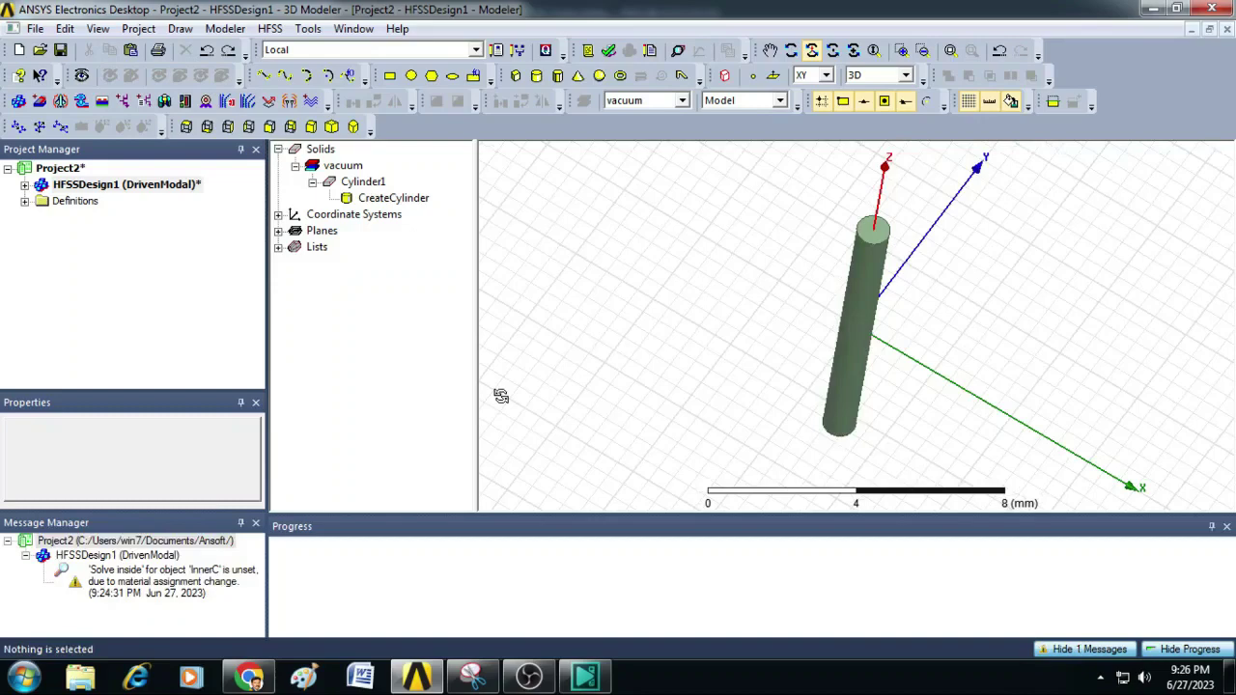
Step: Copy Cylinder1 and paste it to create Cylinder2 and Cylinder3
{"action": "left_click", "coordinate": [358, 190]}
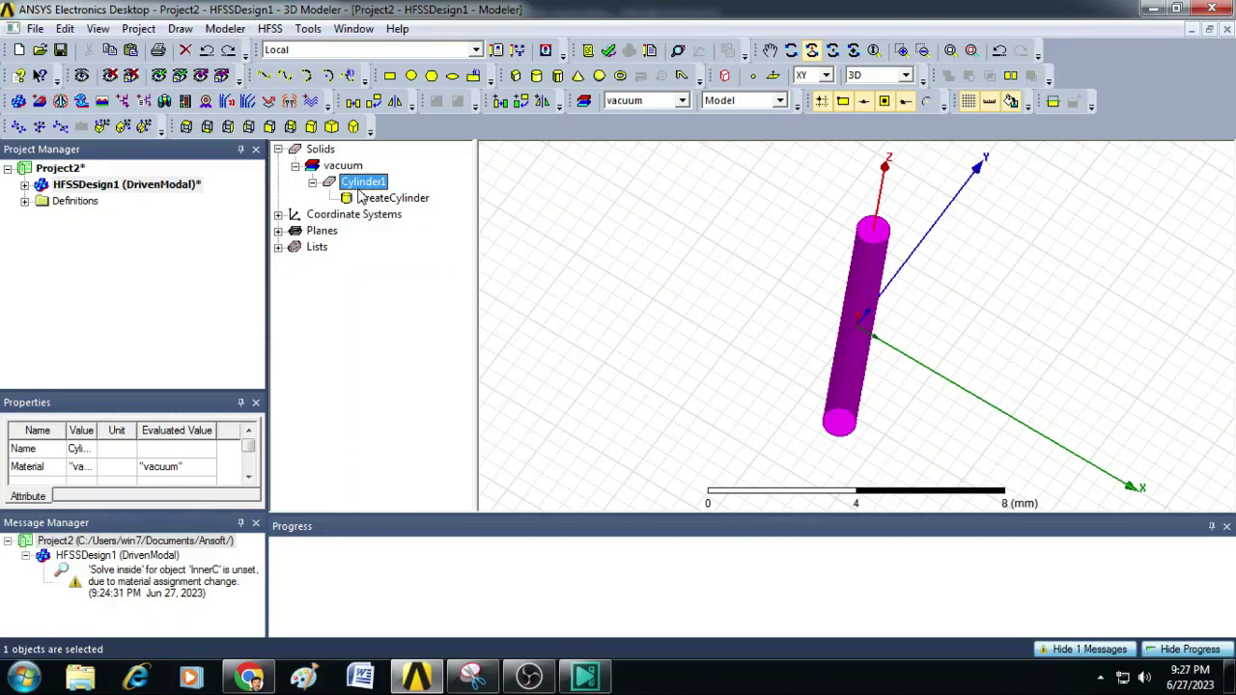
{"action": "key", "text": "ctrl+v"}
{"action": "key", "text": "ctrl+v"}
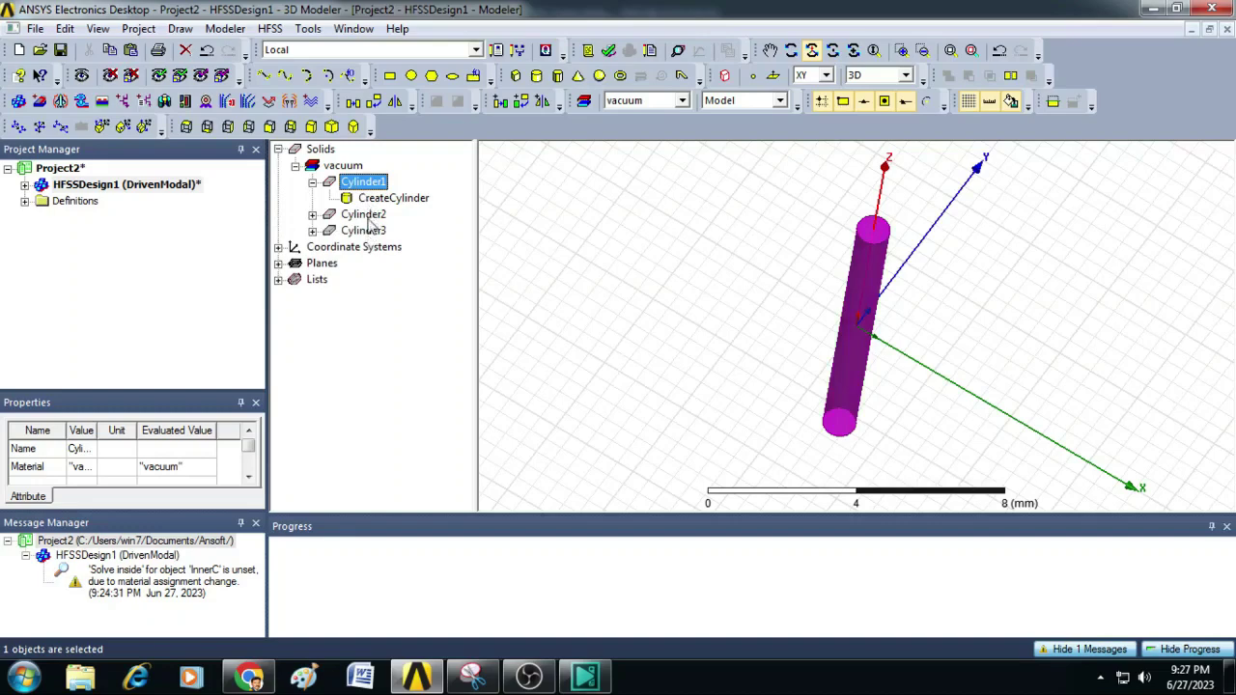
{"action": "left_click", "coordinate": [313, 183]}
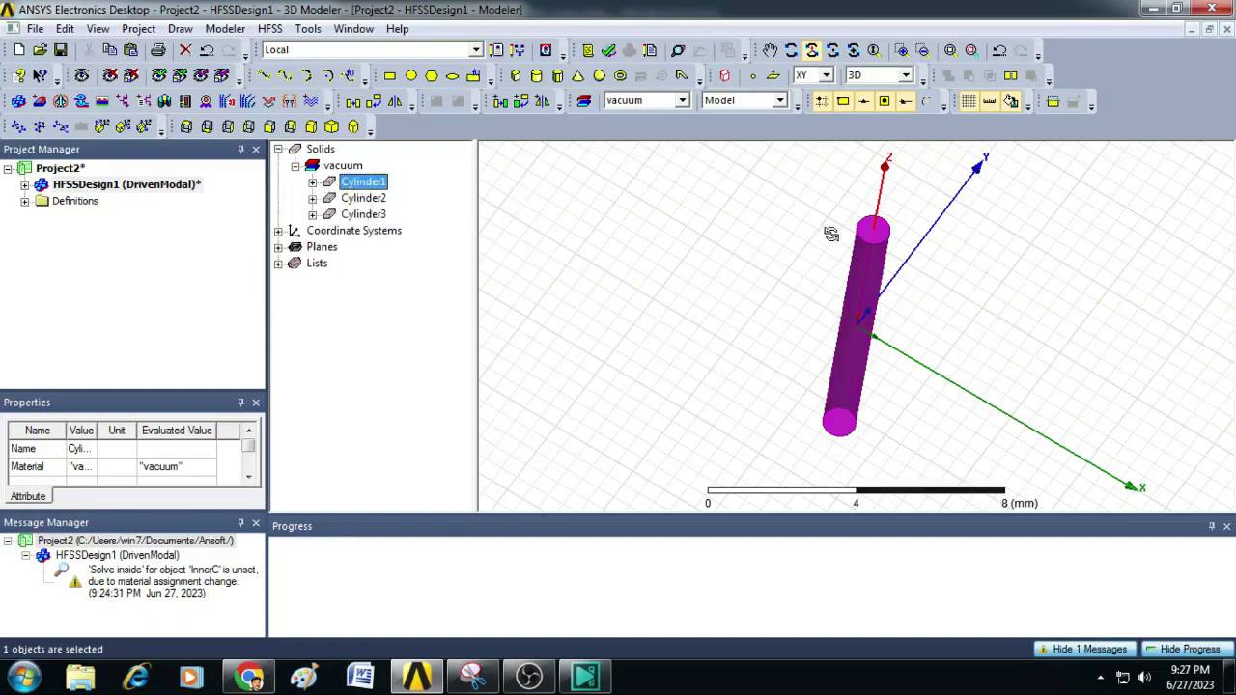
{"action": "left_click_drag", "start_coordinate": [872, 265], "coordinate": [944, 261]}
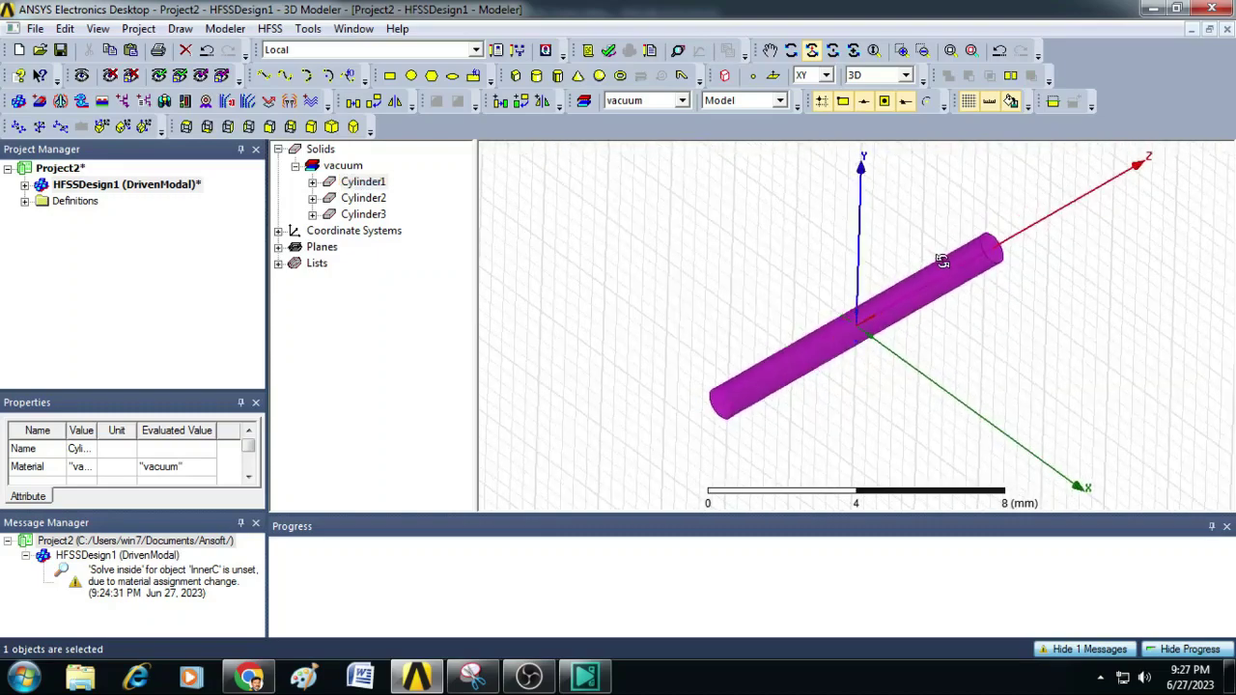
{"action": "left_click", "coordinate": [312, 182]}
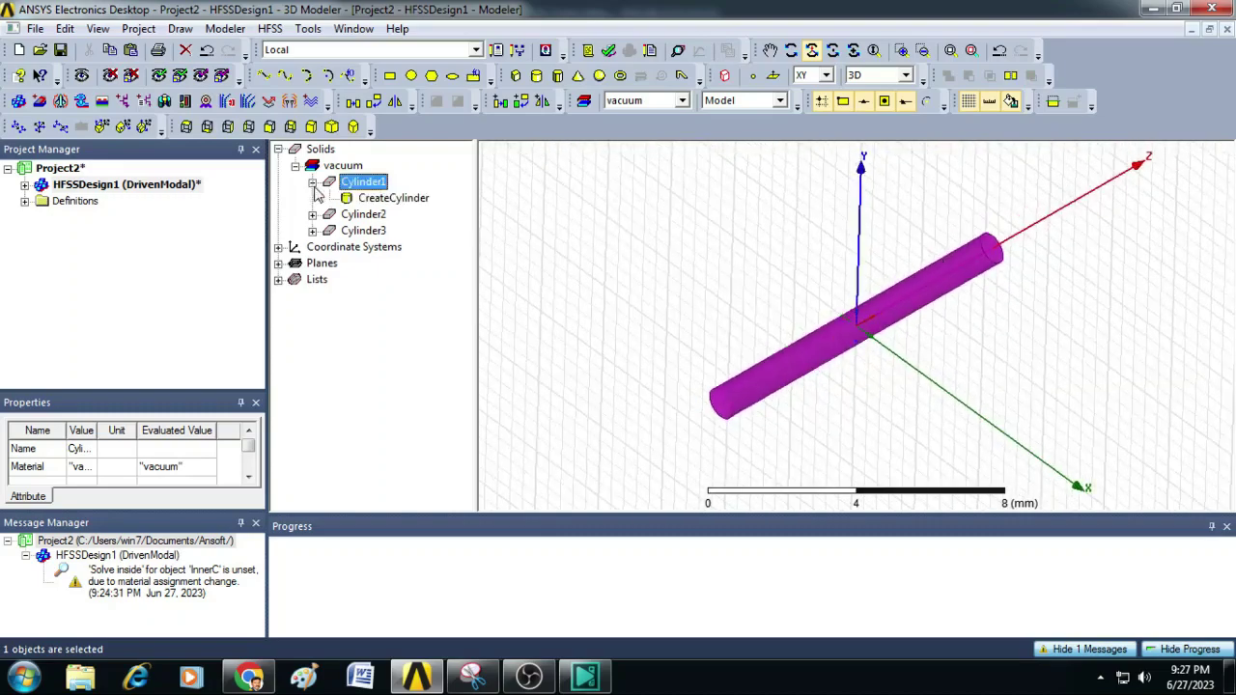
Step: Rename Cylinder1 to Innerconductor, assign copper and colour it orange
{"action": "double_click", "coordinate": [363, 182]}
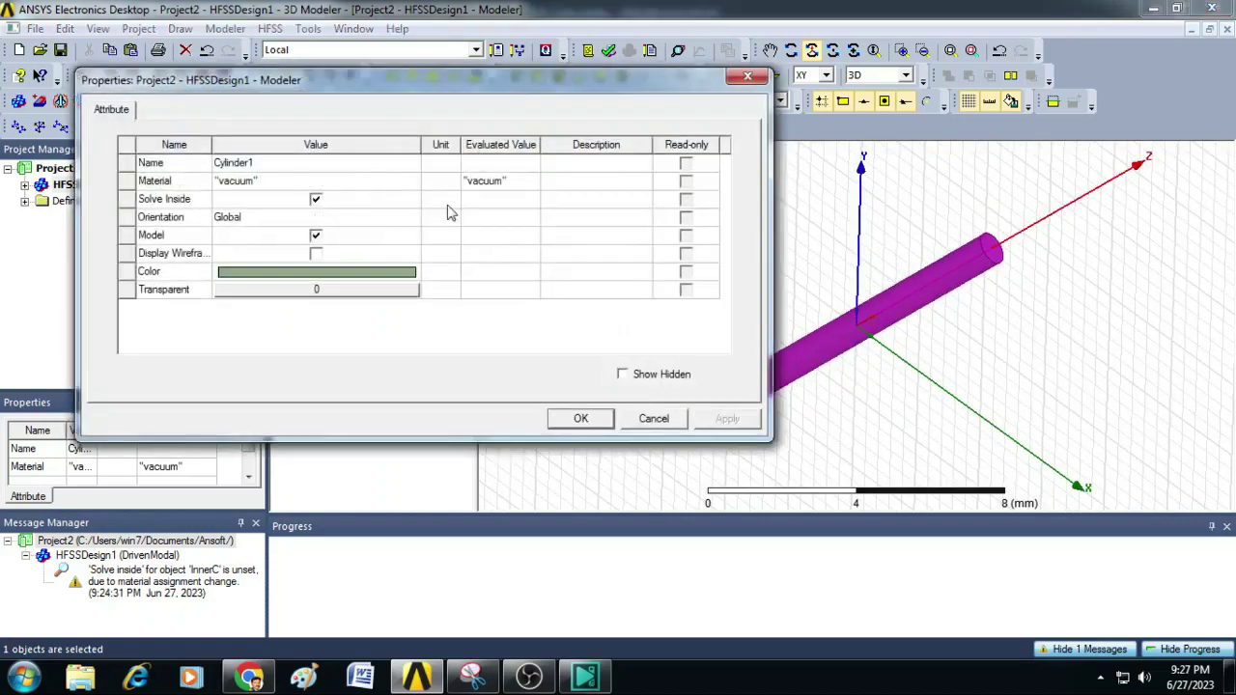
{"action": "double_click", "coordinate": [258, 163]}
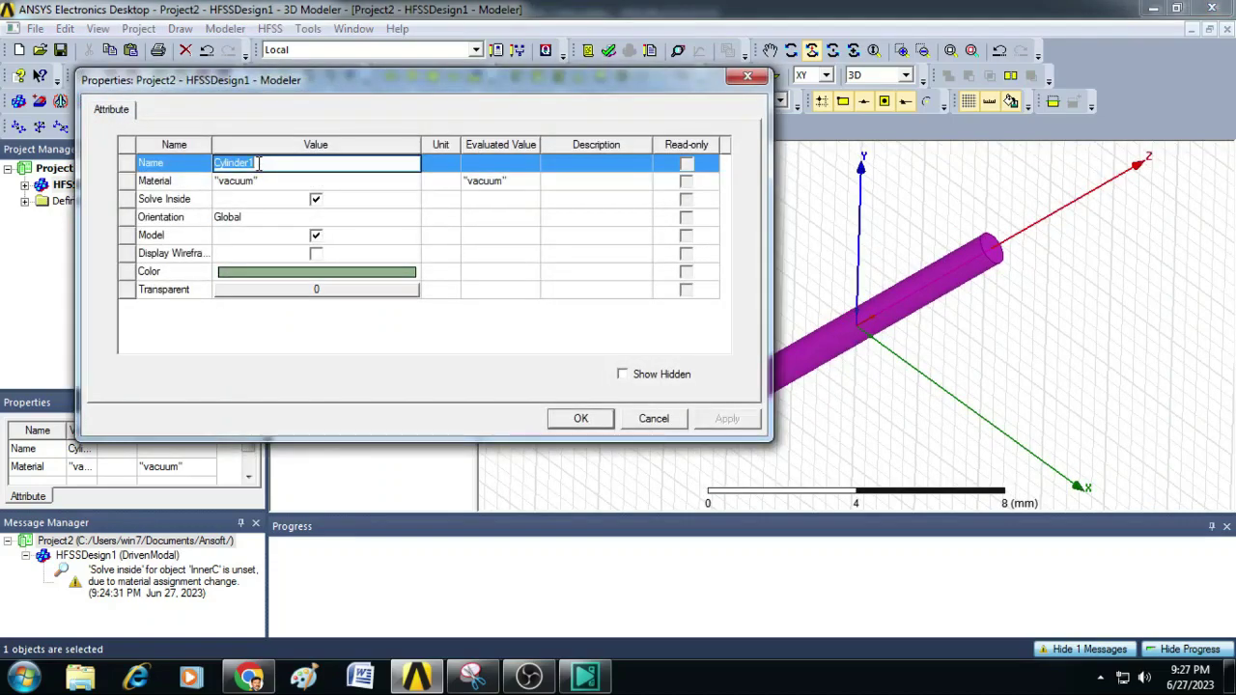
{"action": "type", "text": "Inner"}
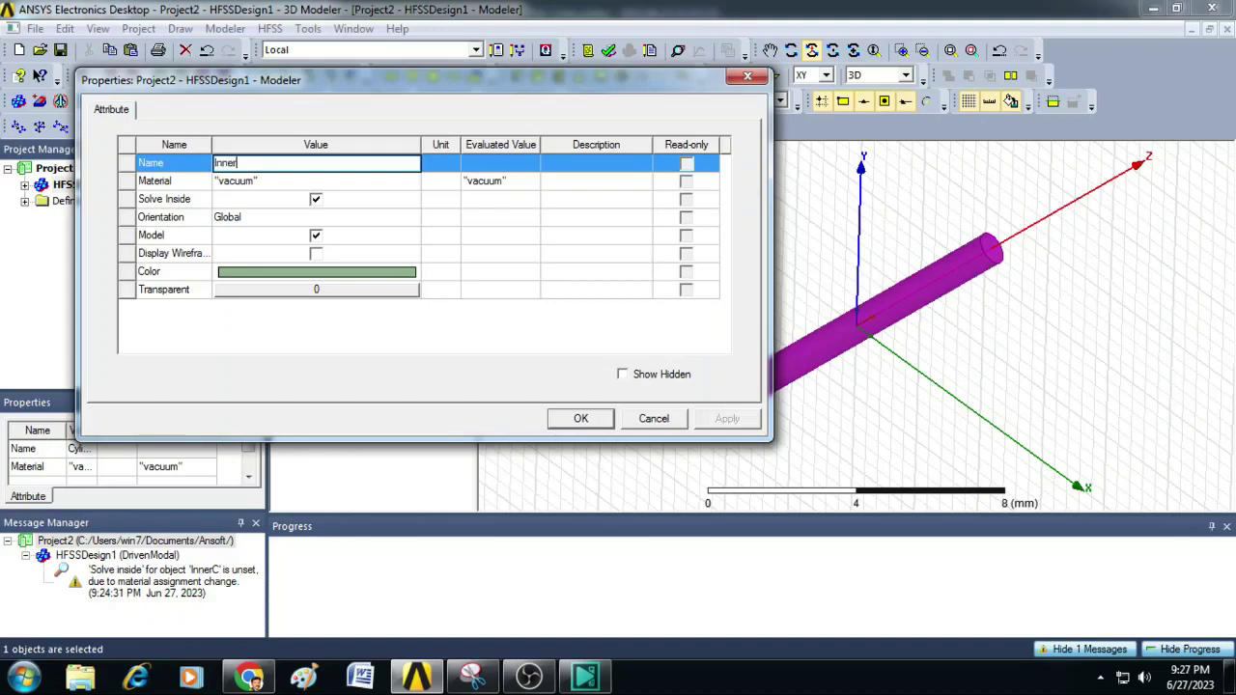
{"action": "type", "text": "conductor"}
{"action": "left_click", "coordinate": [242, 184]}
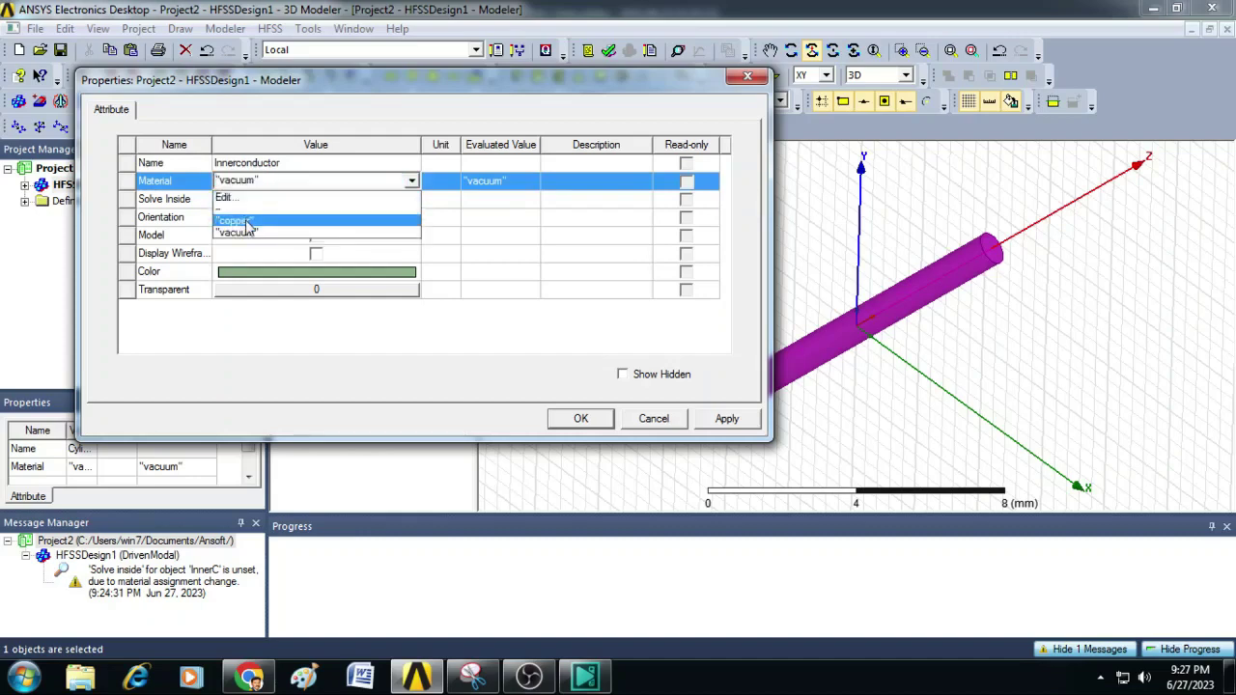
{"action": "left_click", "coordinate": [244, 221]}
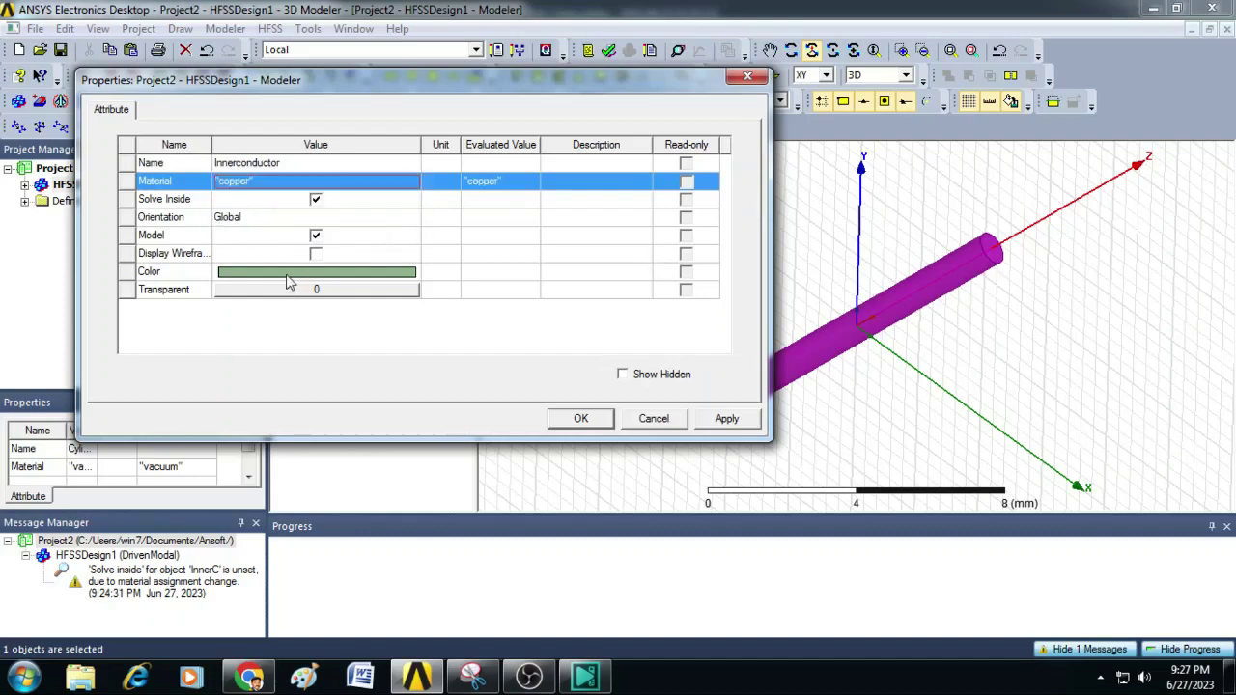
{"action": "left_click", "coordinate": [317, 274]}
{"action": "left_click", "coordinate": [263, 221]}
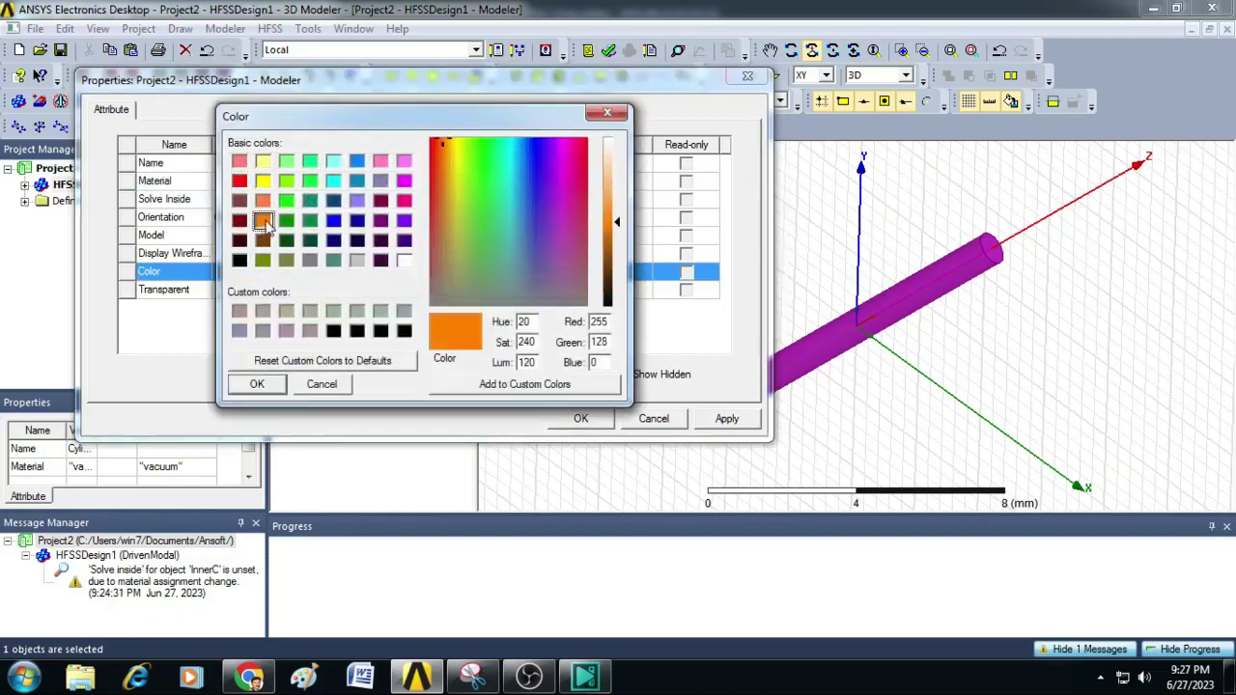
{"action": "left_click", "coordinate": [256, 385]}
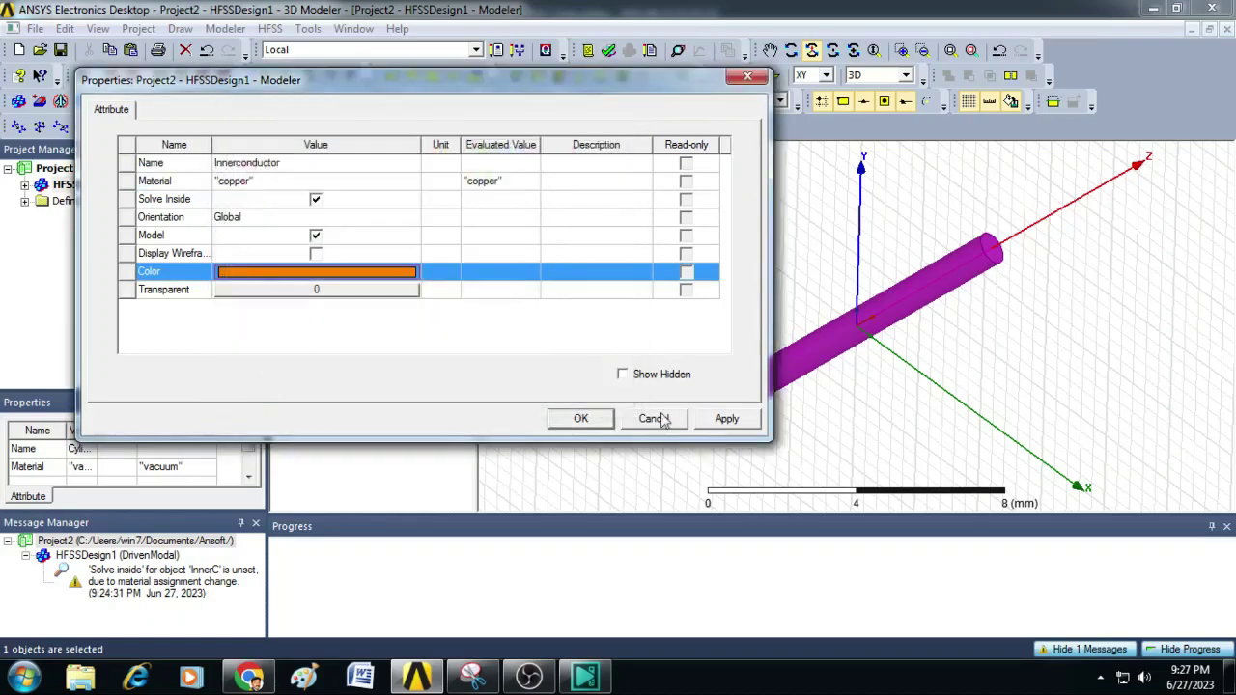
{"action": "left_click", "coordinate": [725, 420]}
{"action": "left_click", "coordinate": [580, 418]}
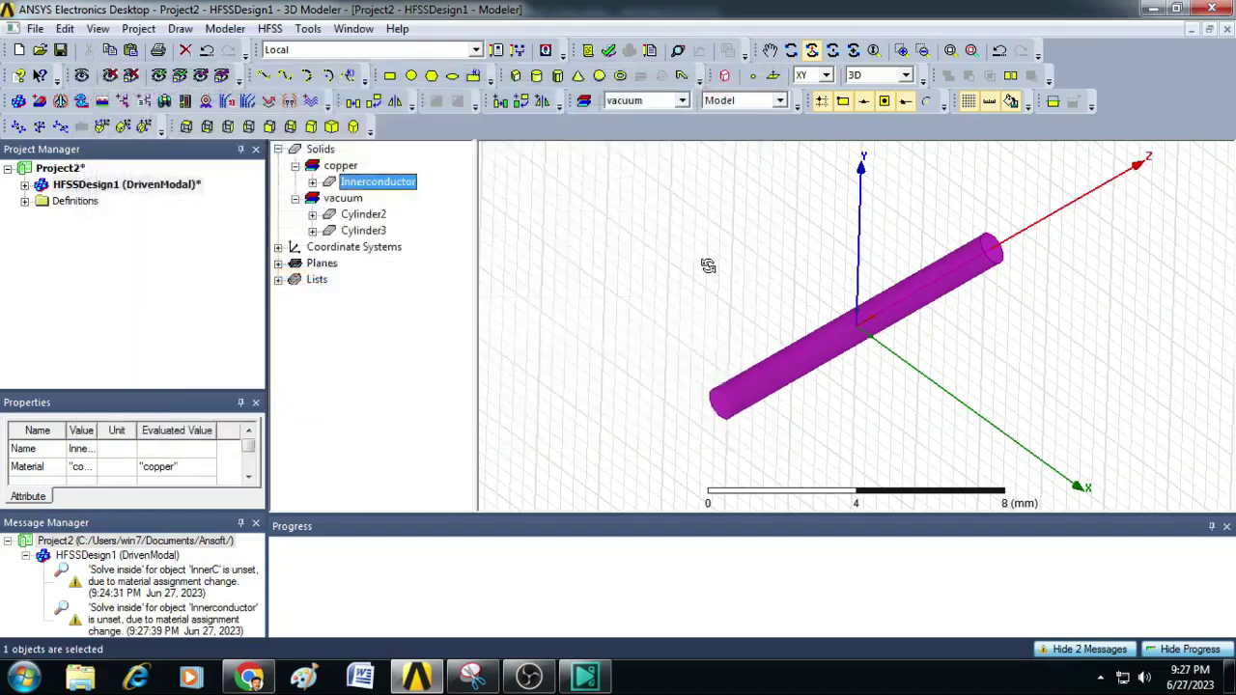
Step: Exit rotate mode and clear the selection to see the copper conductor
{"action": "right_click", "coordinate": [638, 279]}
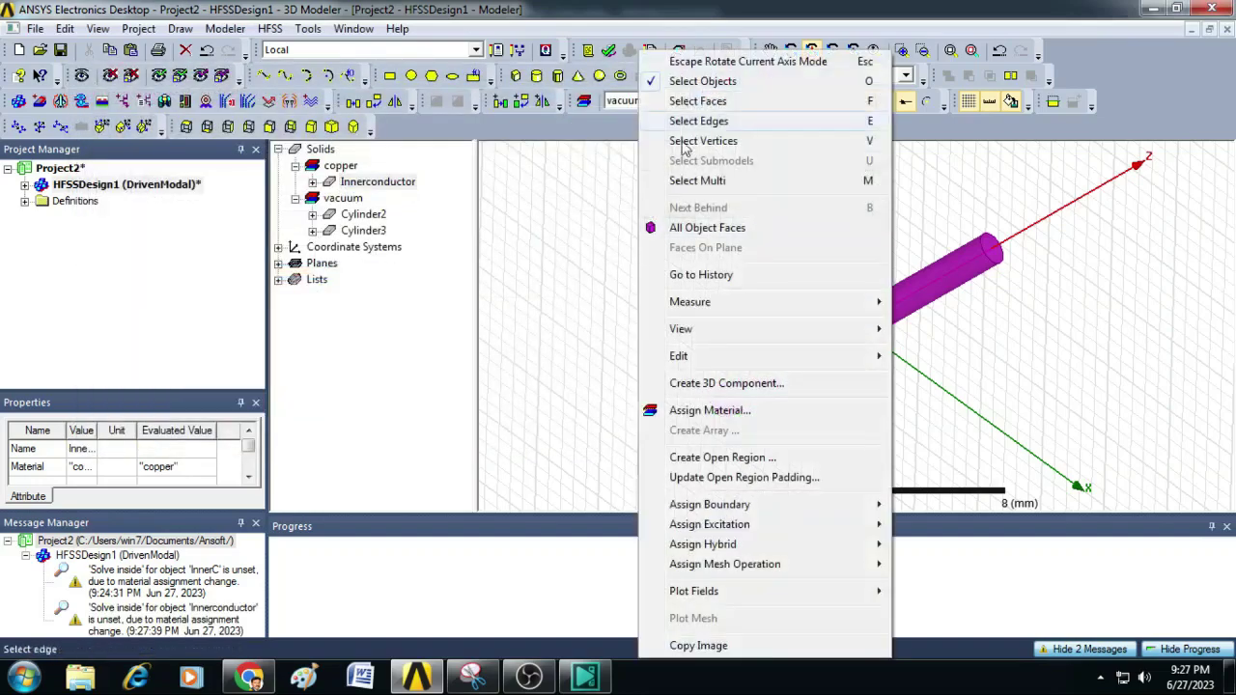
{"action": "left_click", "coordinate": [709, 63]}
{"action": "left_click", "coordinate": [663, 210]}
{"action": "left_click", "coordinate": [379, 182]}
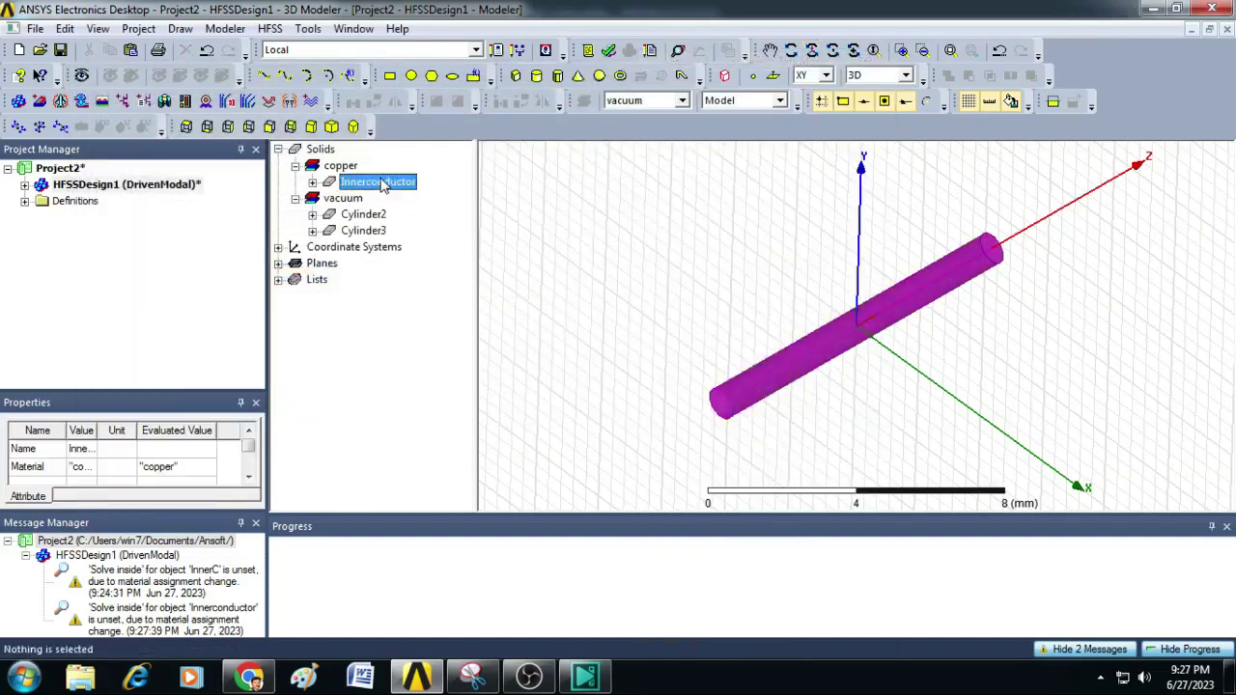
{"action": "left_click", "coordinate": [715, 269]}
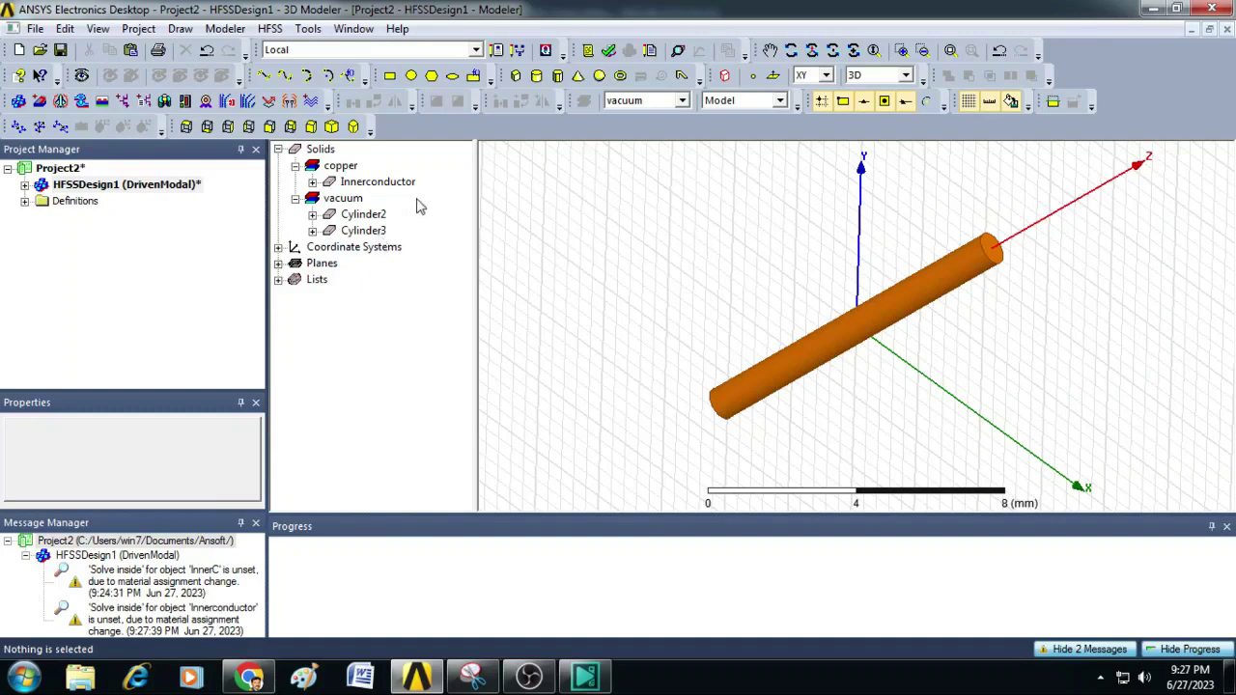
Step: Set Cylinder2's radius expression to $d1
{"action": "left_click", "coordinate": [313, 214]}
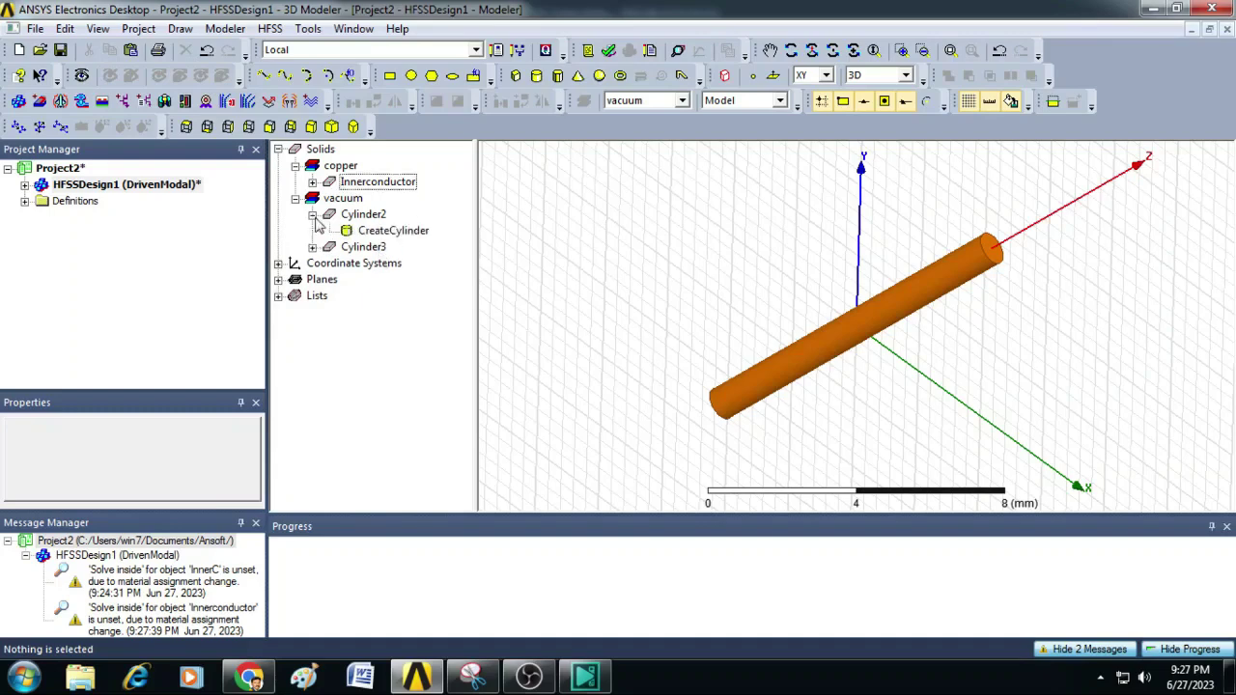
{"action": "double_click", "coordinate": [381, 233]}
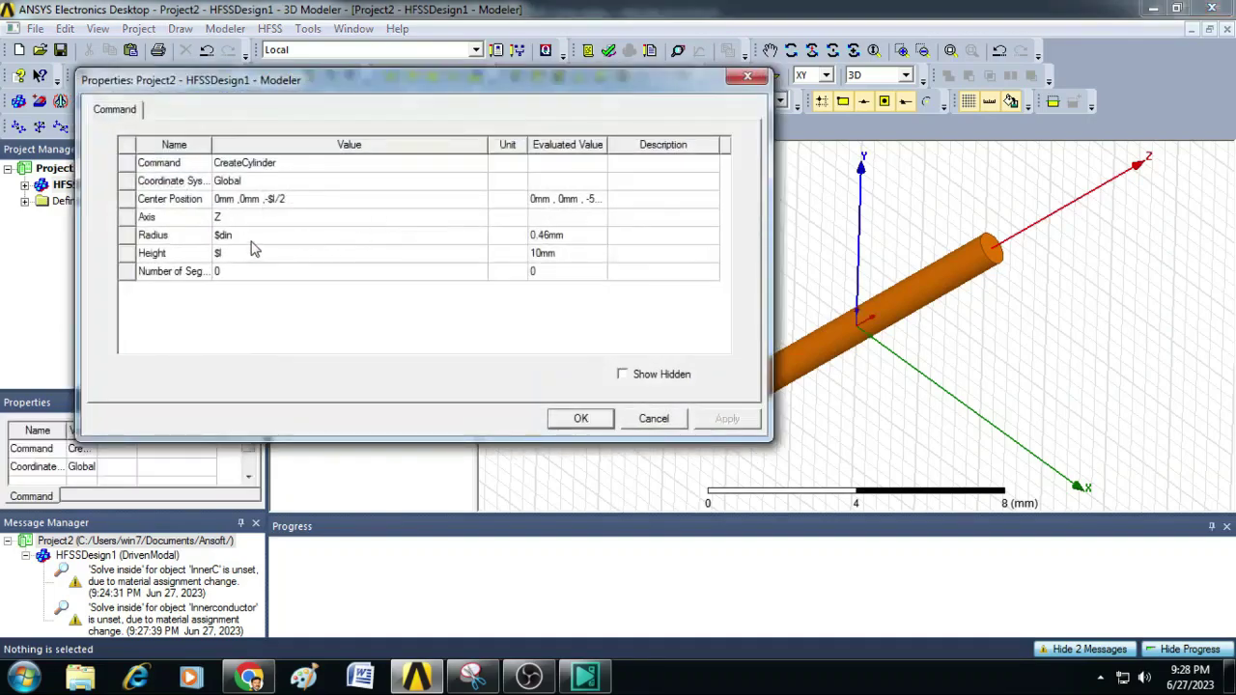
{"action": "left_click", "coordinate": [253, 236]}
{"action": "type", "text": "$d"}
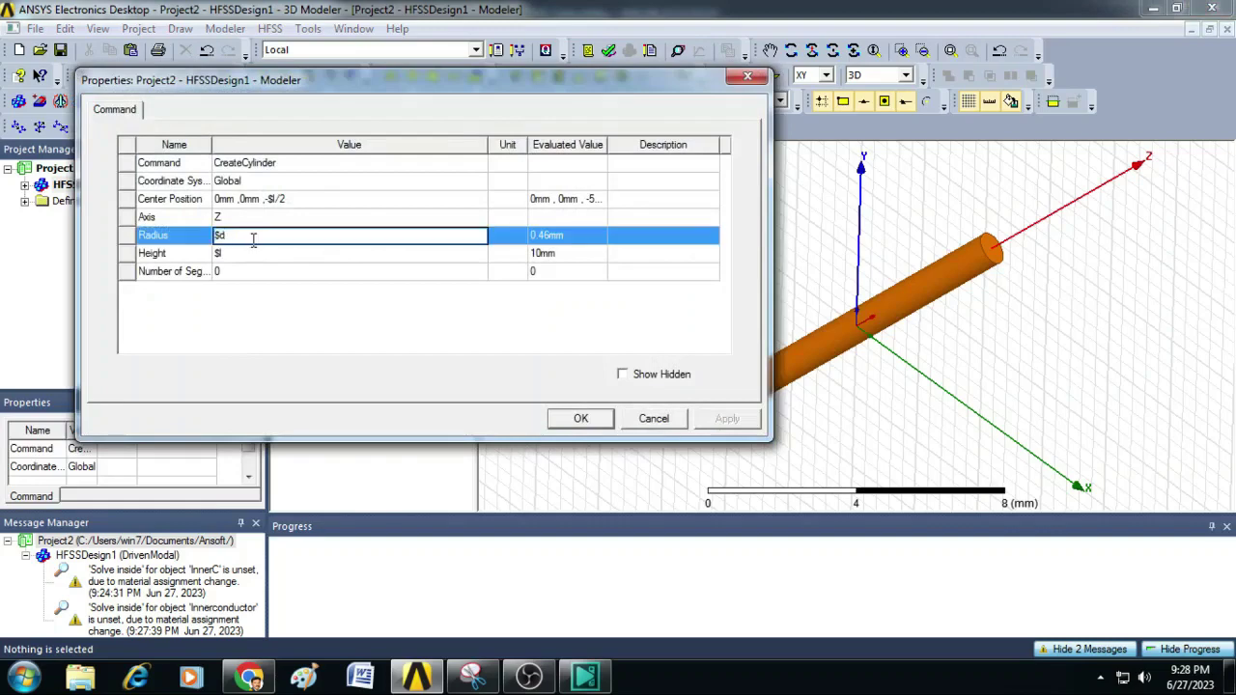
{"action": "type", "text": "l1"}
{"action": "left_click", "coordinate": [580, 418]}
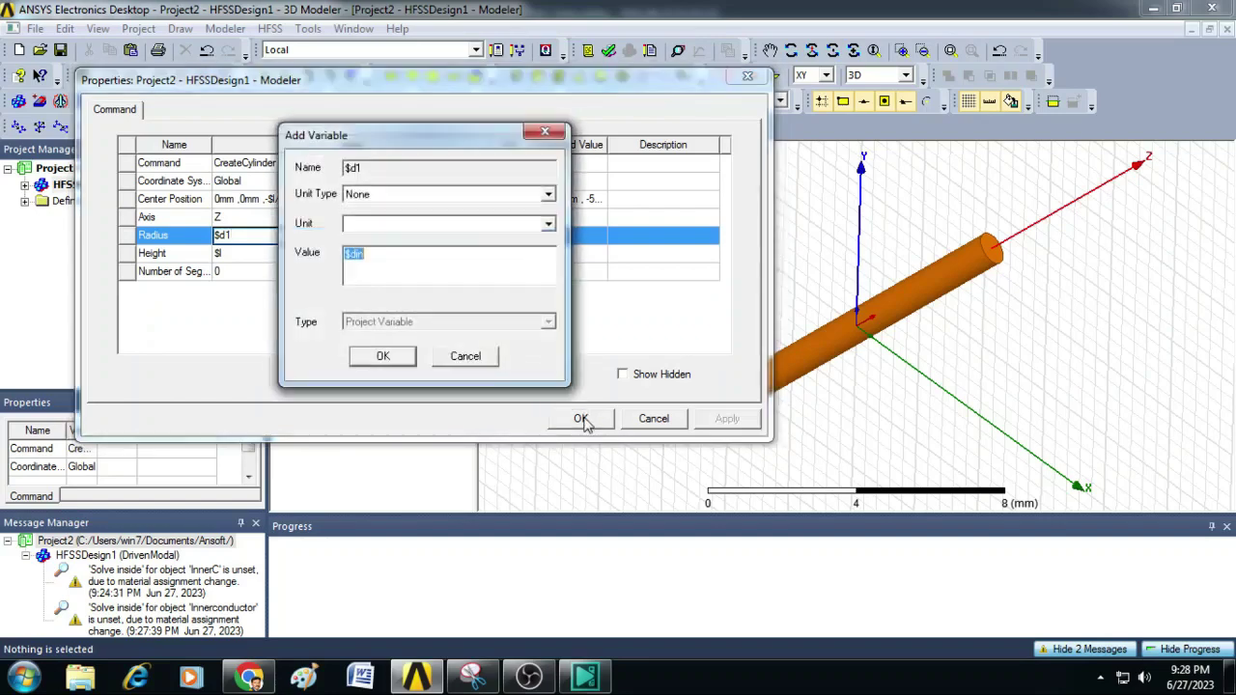
Step: Define $d1 as a Length of 1.52 mm and apply it to Cylinder2
{"action": "left_click", "coordinate": [376, 196]}
{"action": "key", "text": "l"}
{"action": "left_click", "coordinate": [376, 208]}
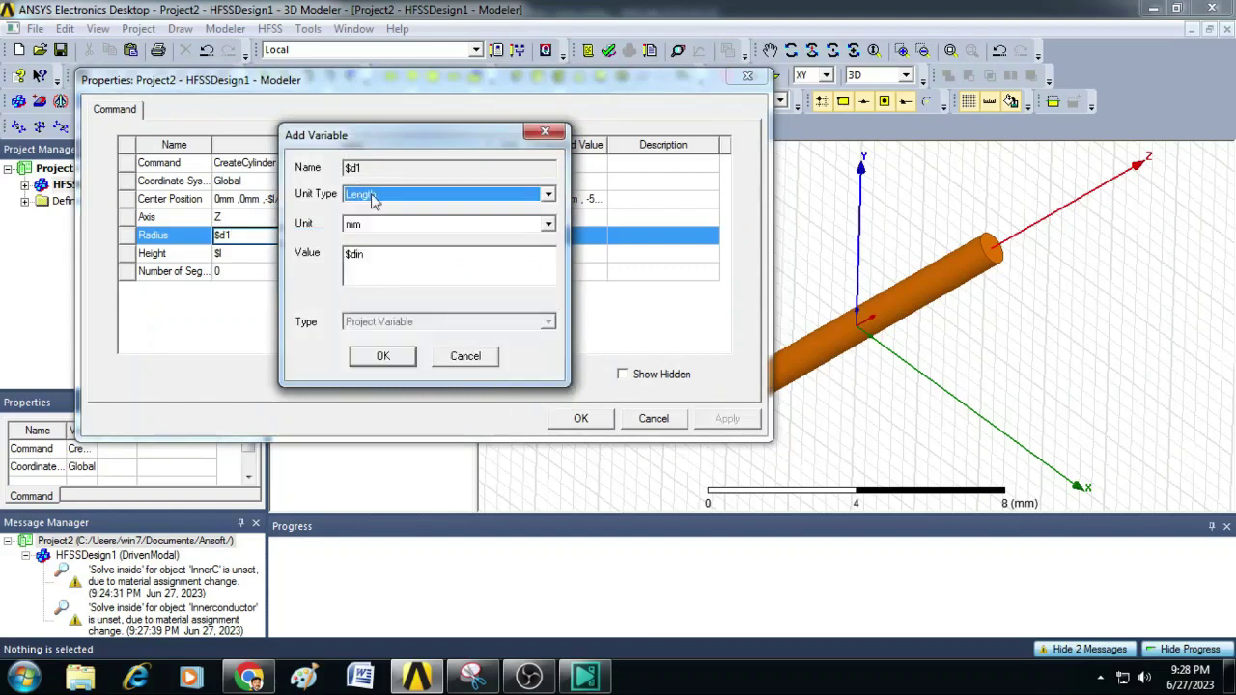
{"action": "left_click", "coordinate": [383, 270]}
{"action": "double_click", "coordinate": [384, 270]}
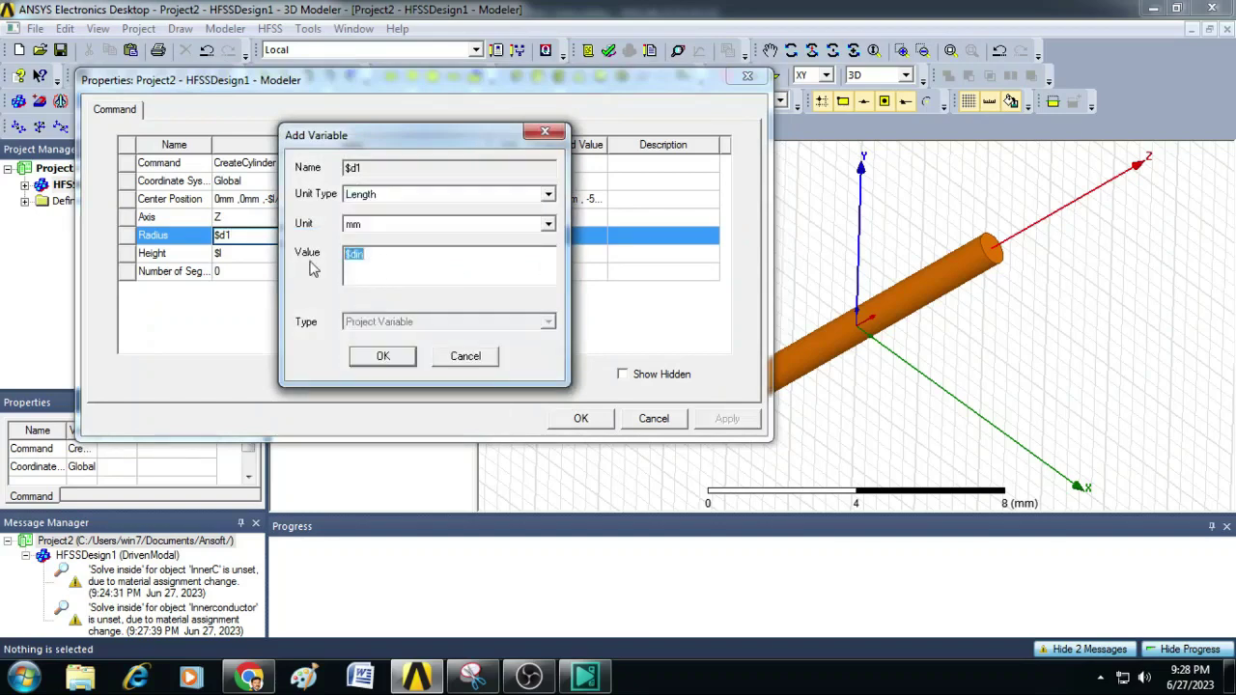
{"action": "type", "text": "1.52"}
{"action": "left_click", "coordinate": [390, 356]}
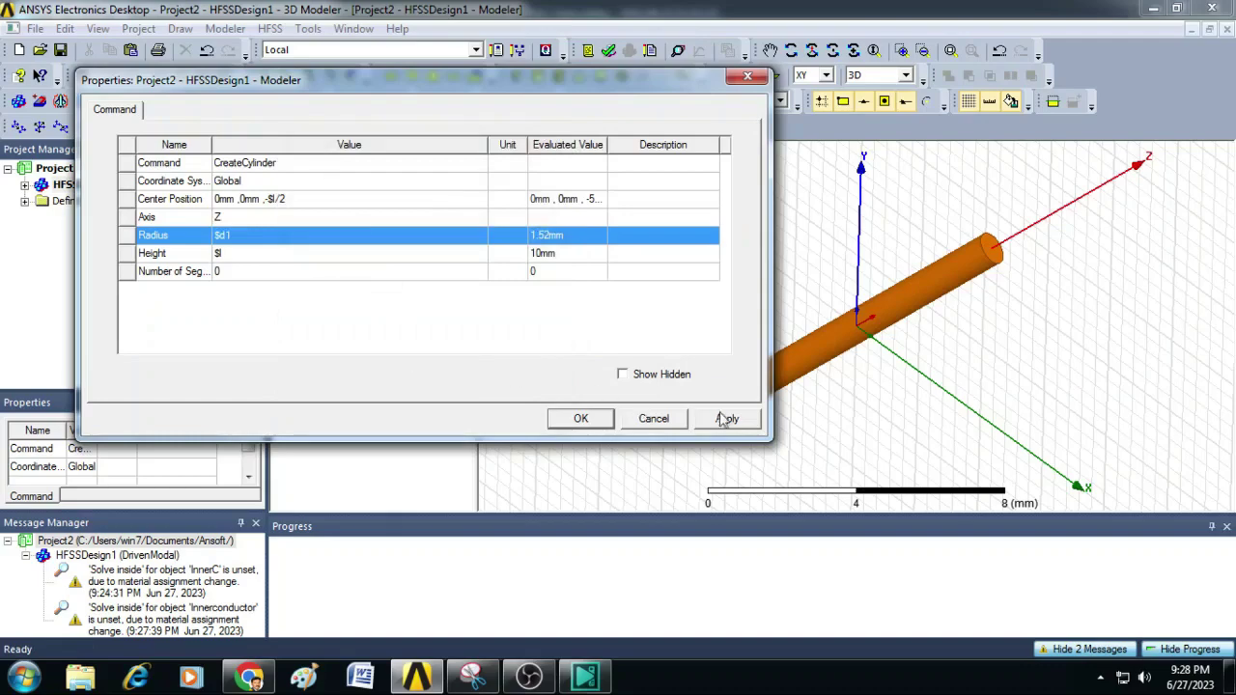
{"action": "left_click", "coordinate": [727, 419]}
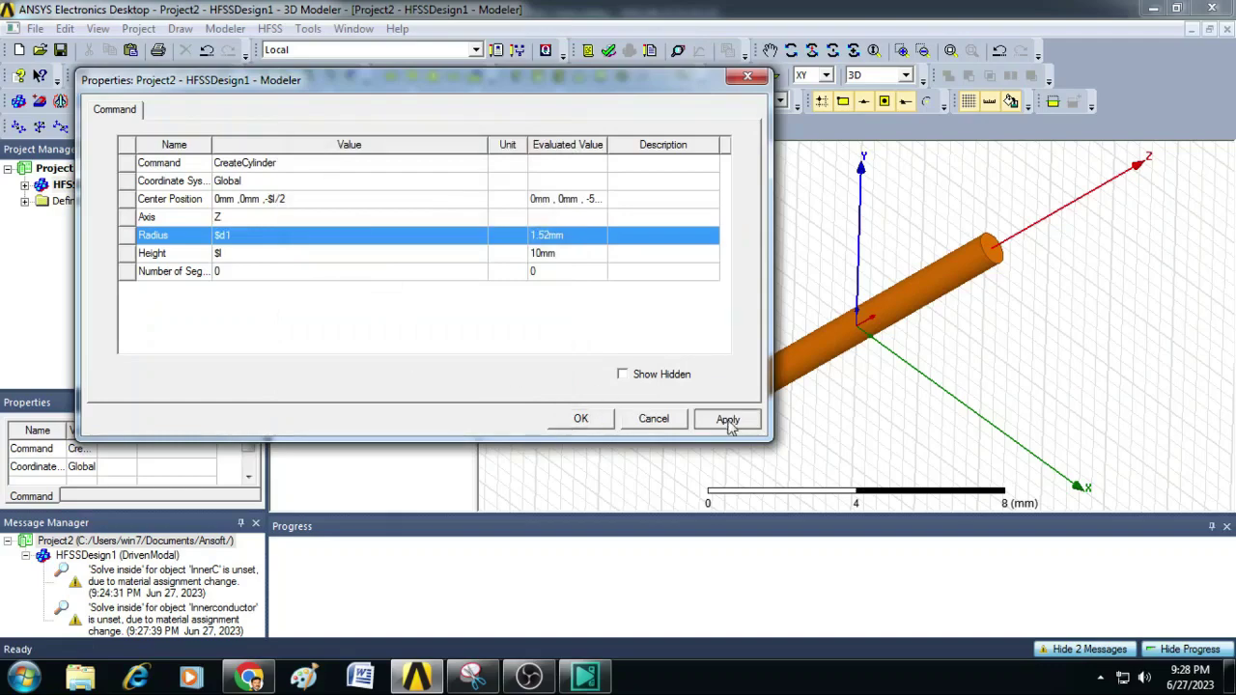
{"action": "left_click", "coordinate": [581, 419]}
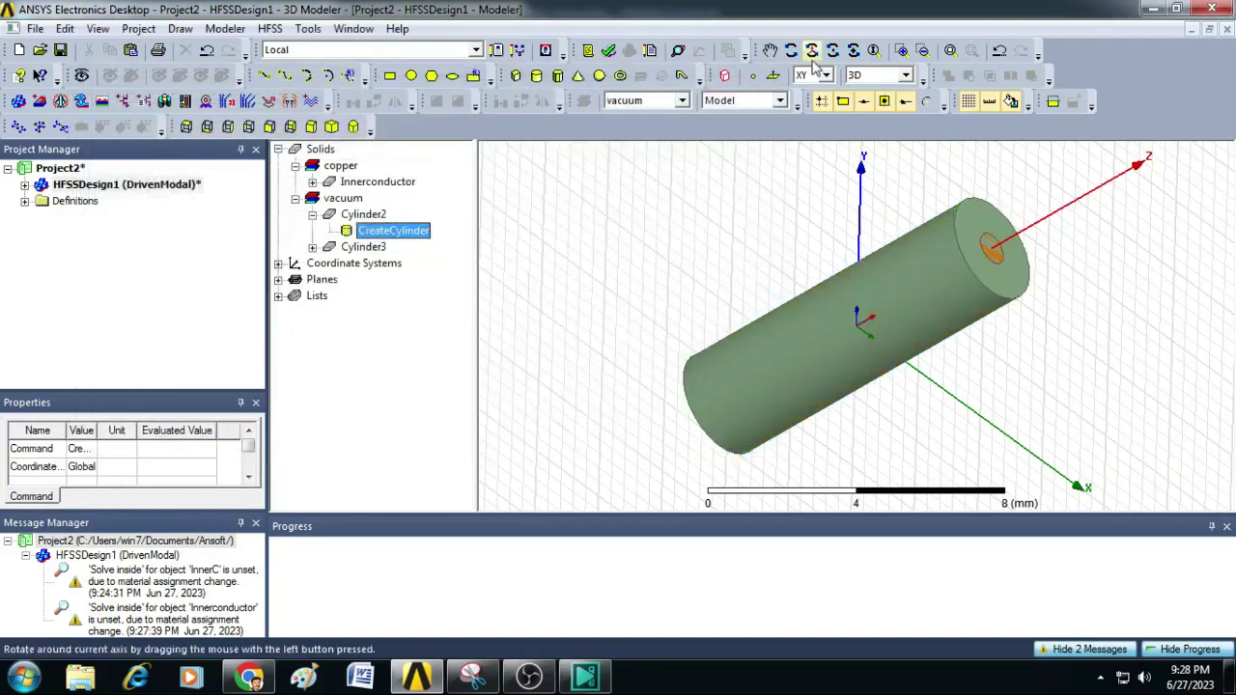
Step: Rotate the view to look down the coax axis and select Cylinder2
{"action": "left_click_drag", "start_coordinate": [957, 222], "coordinate": [897, 343], "text": "alt"}
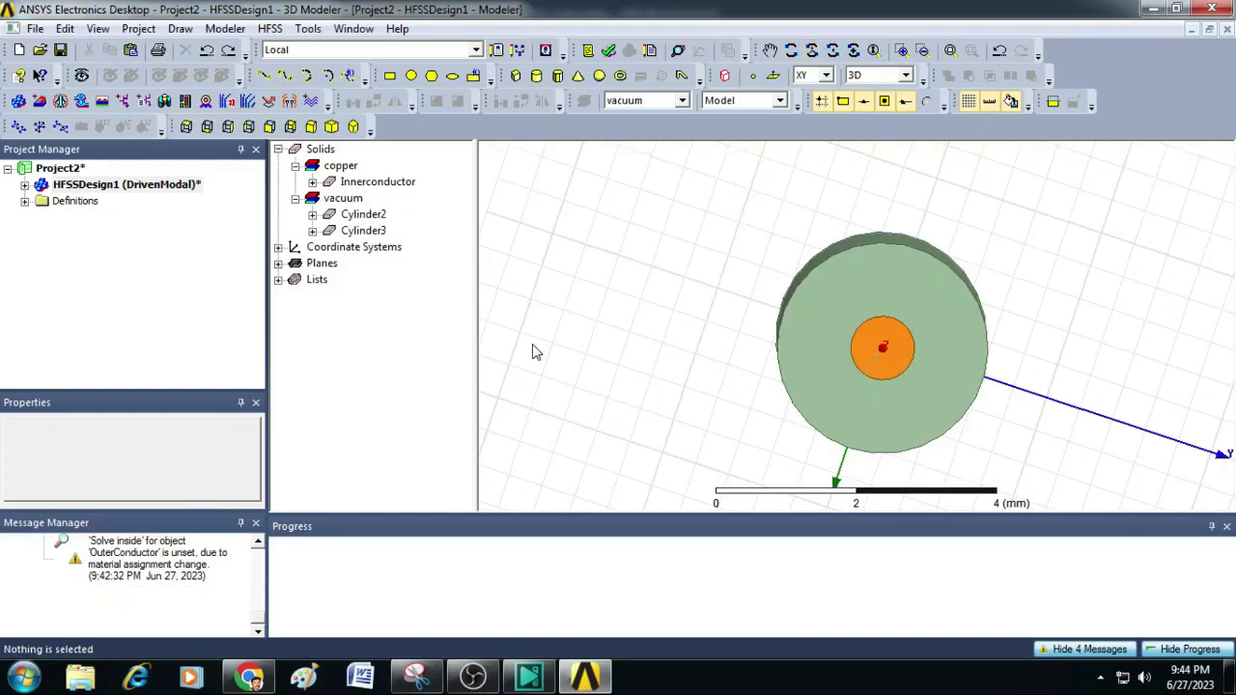
{"action": "left_click", "coordinate": [383, 215]}
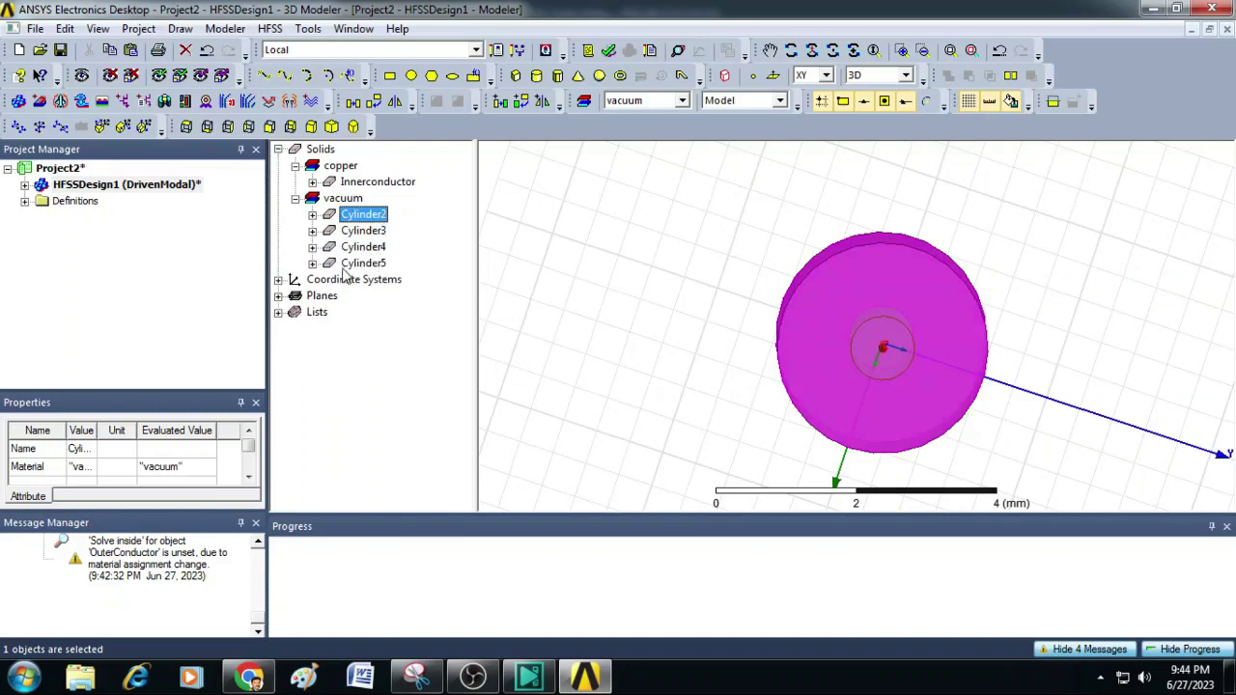
Step: Subtract Cylinder3 from Cylinder2, keeping Cylinder2 as the blank
{"action": "left_click", "coordinate": [420, 249]}
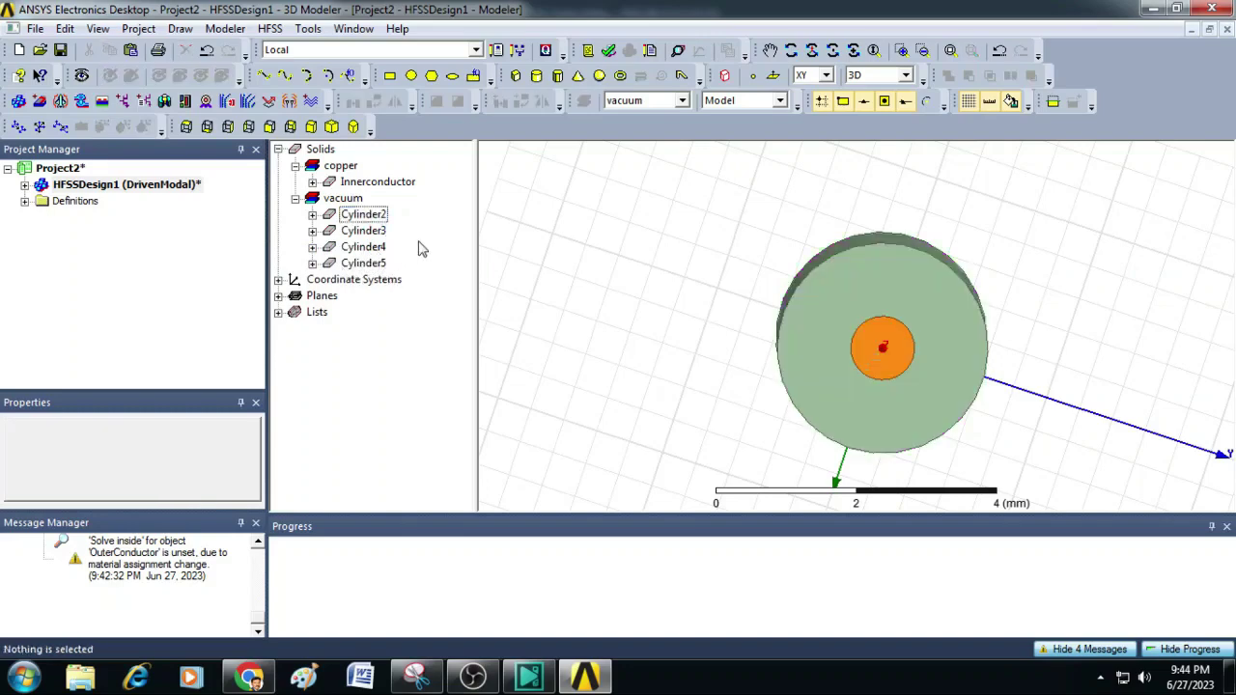
{"action": "left_click", "coordinate": [373, 218]}
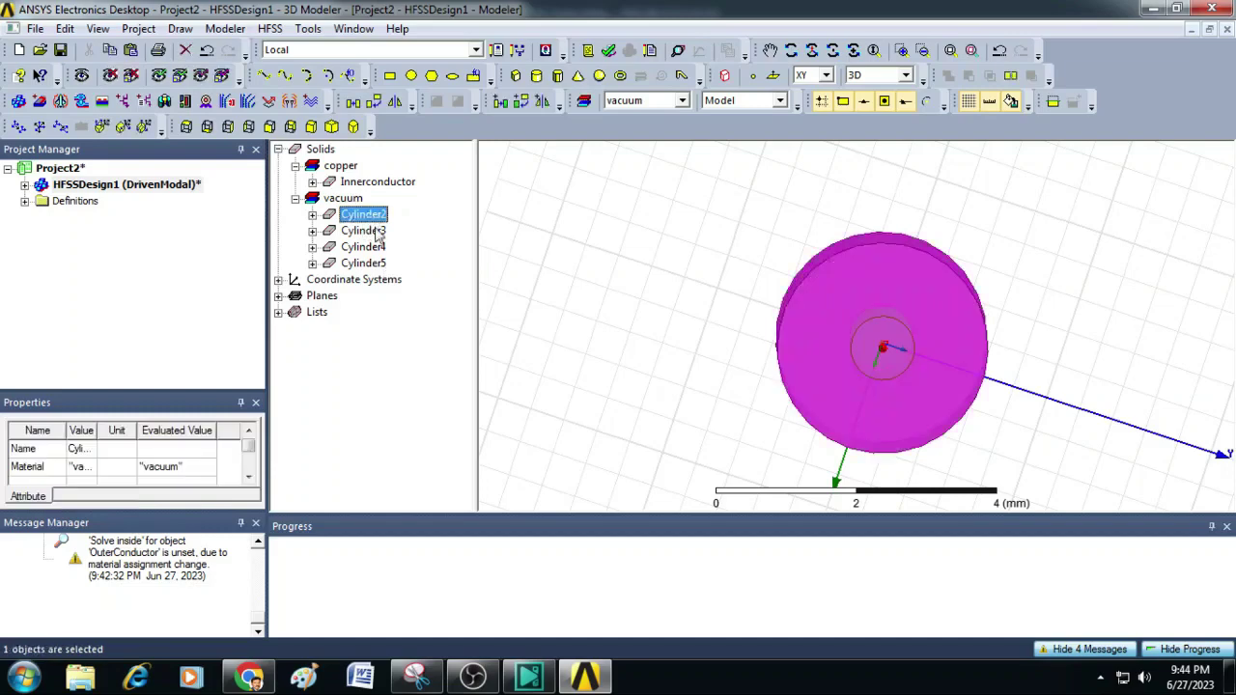
{"action": "left_click", "coordinate": [376, 231], "text": "ctrl"}
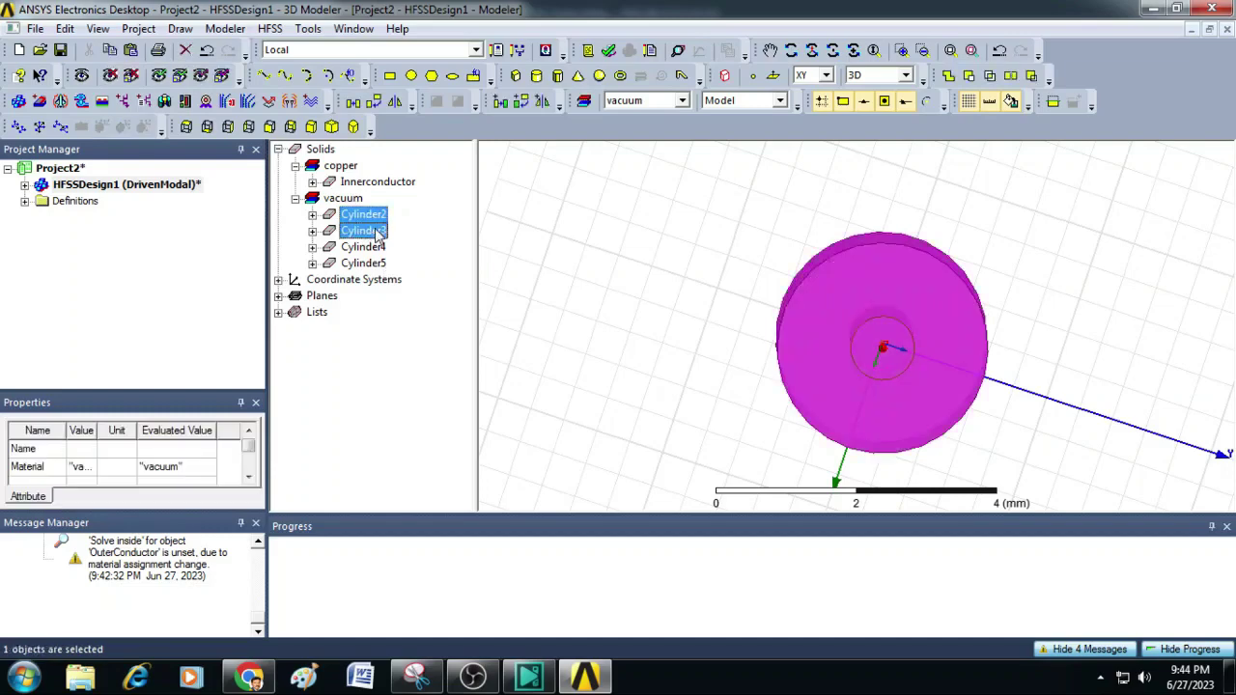
{"action": "left_click", "coordinate": [969, 76]}
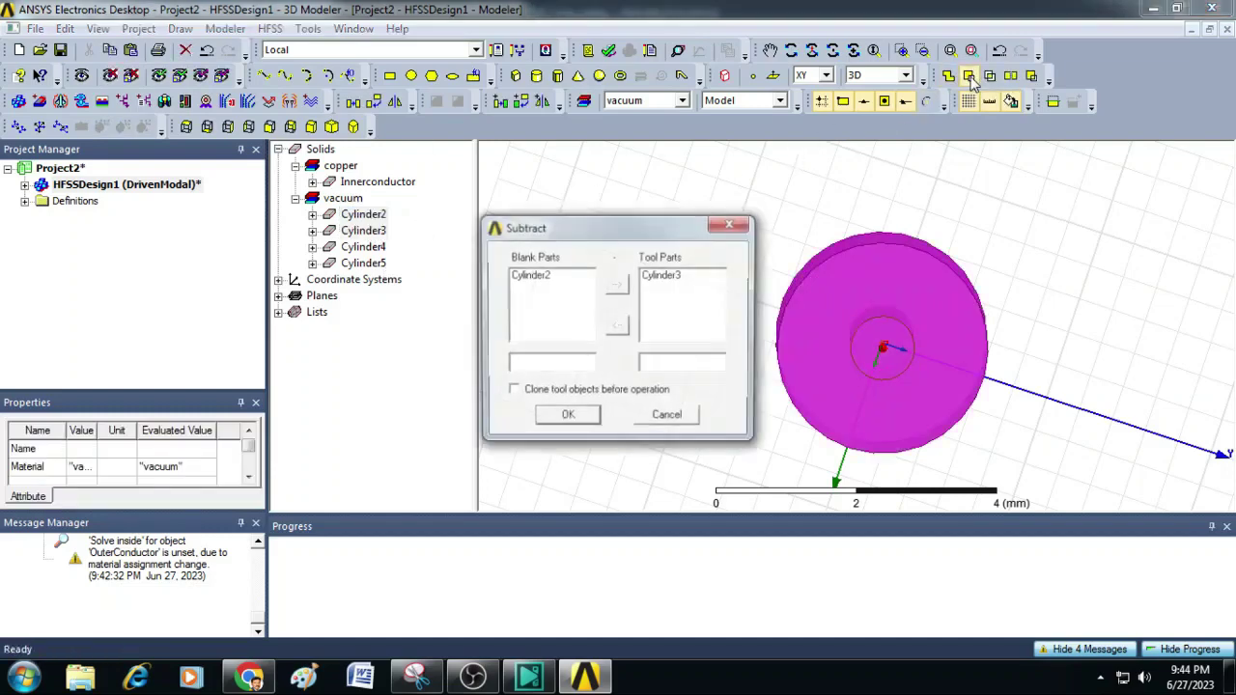
{"action": "left_click", "coordinate": [568, 419]}
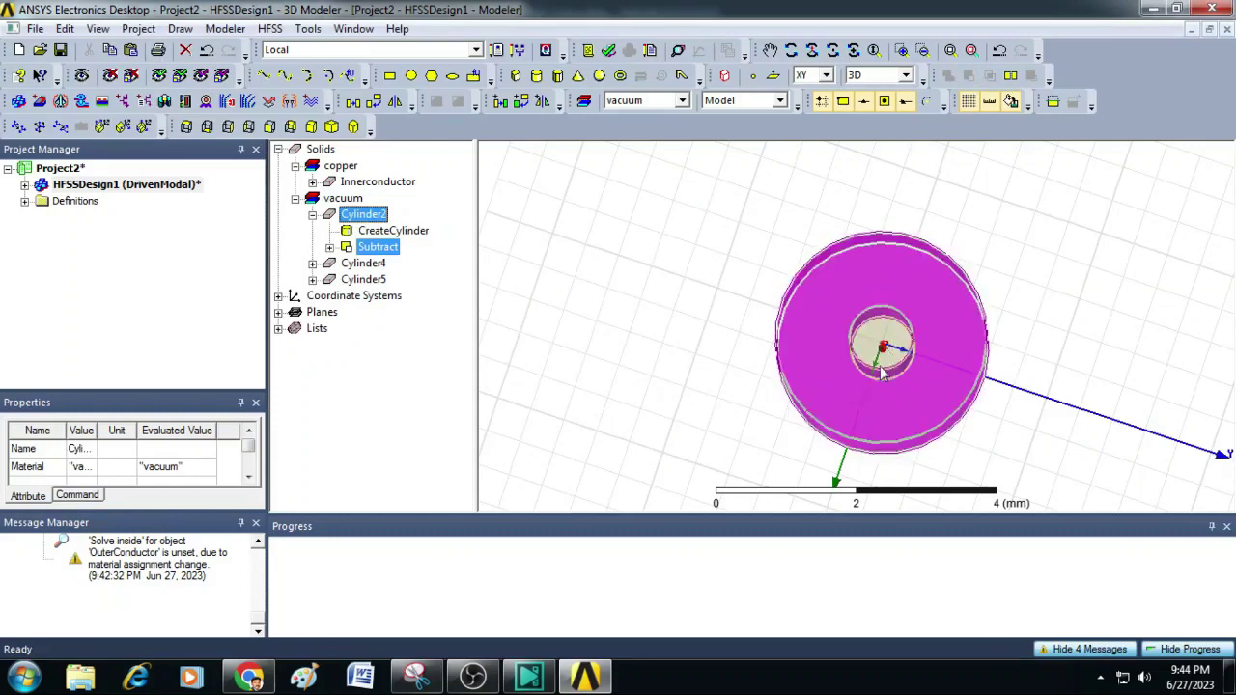
{"action": "left_click", "coordinate": [517, 276]}
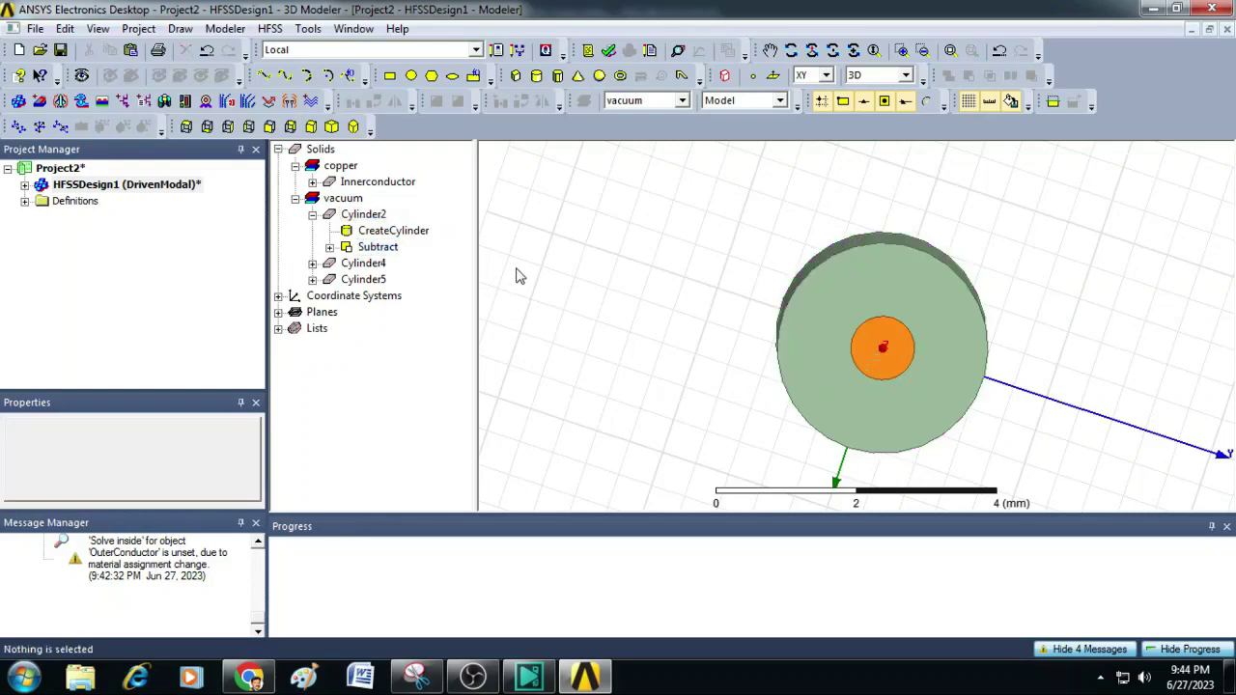
Step: Rename Cylinder2 to 'Dielectric', assign it polyethylene material, and colour it grey
{"action": "double_click", "coordinate": [368, 217]}
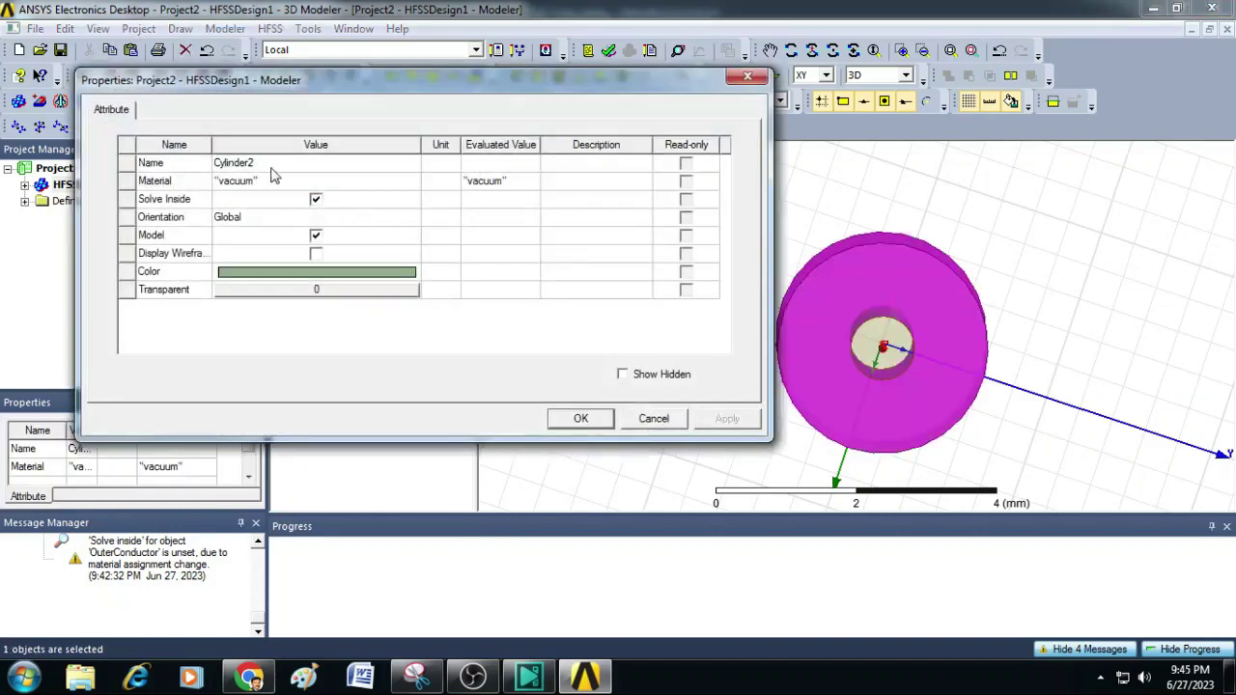
{"action": "left_click", "coordinate": [275, 166]}
{"action": "type", "text": "D"}
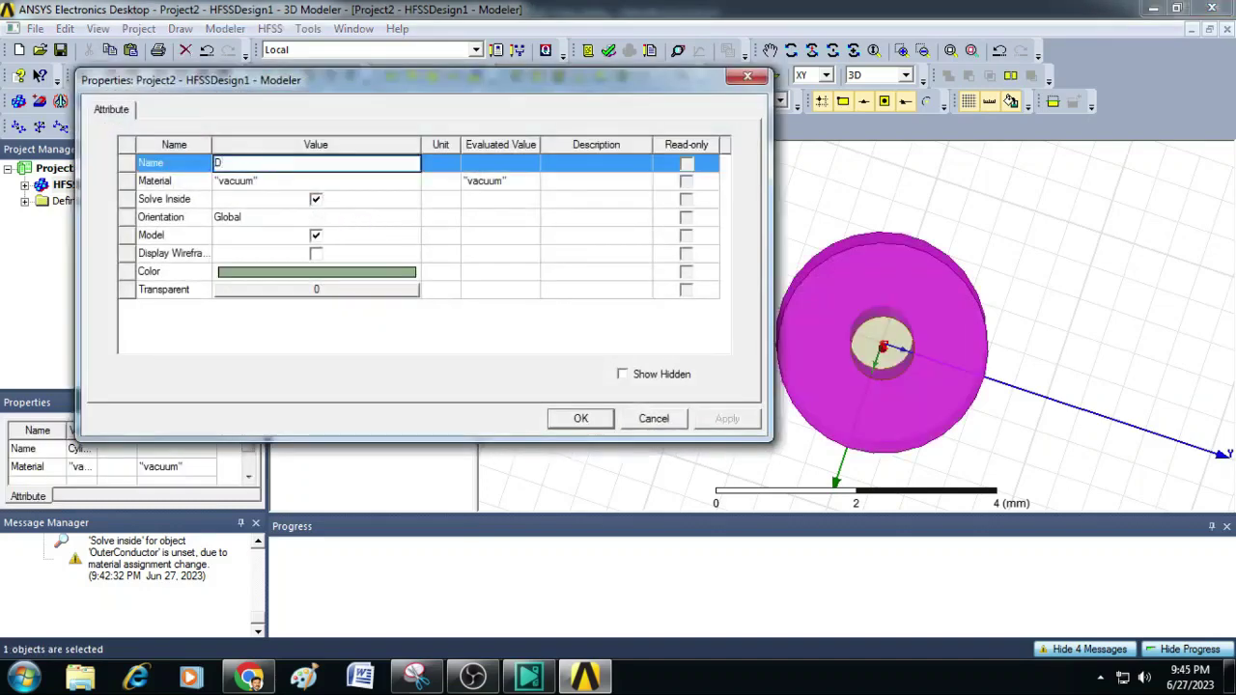
{"action": "type", "text": "ielectric"}
{"action": "left_click", "coordinate": [222, 182]}
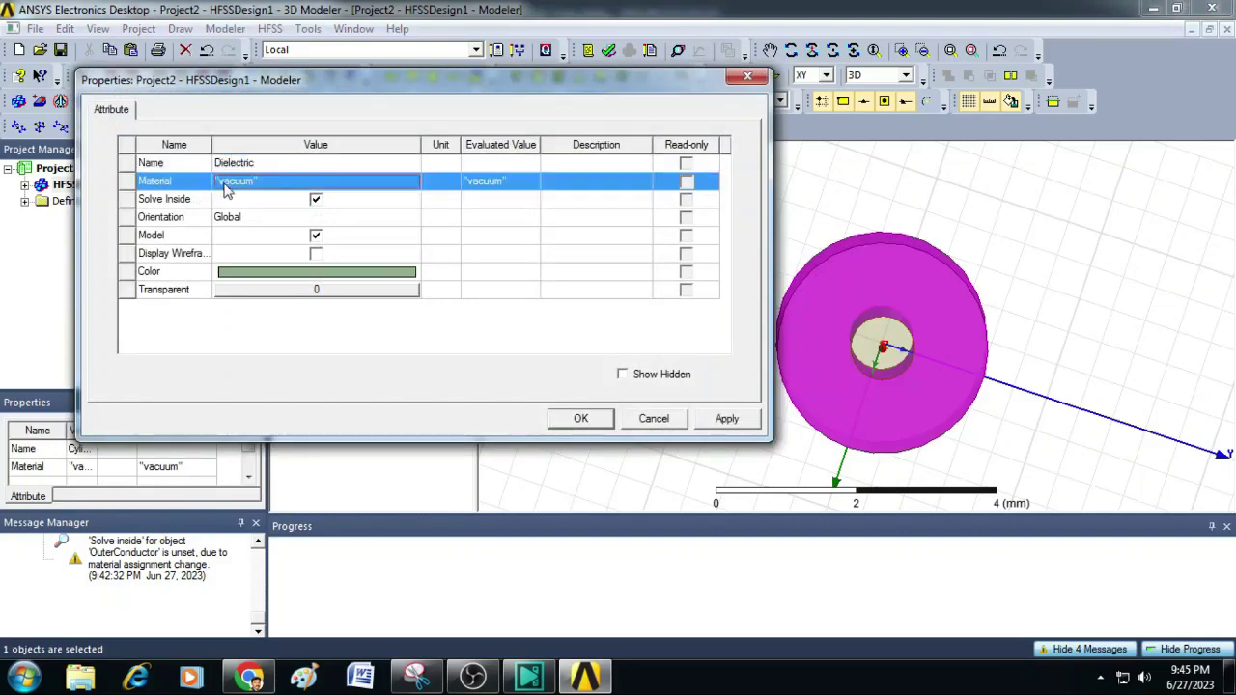
{"action": "left_click", "coordinate": [231, 182]}
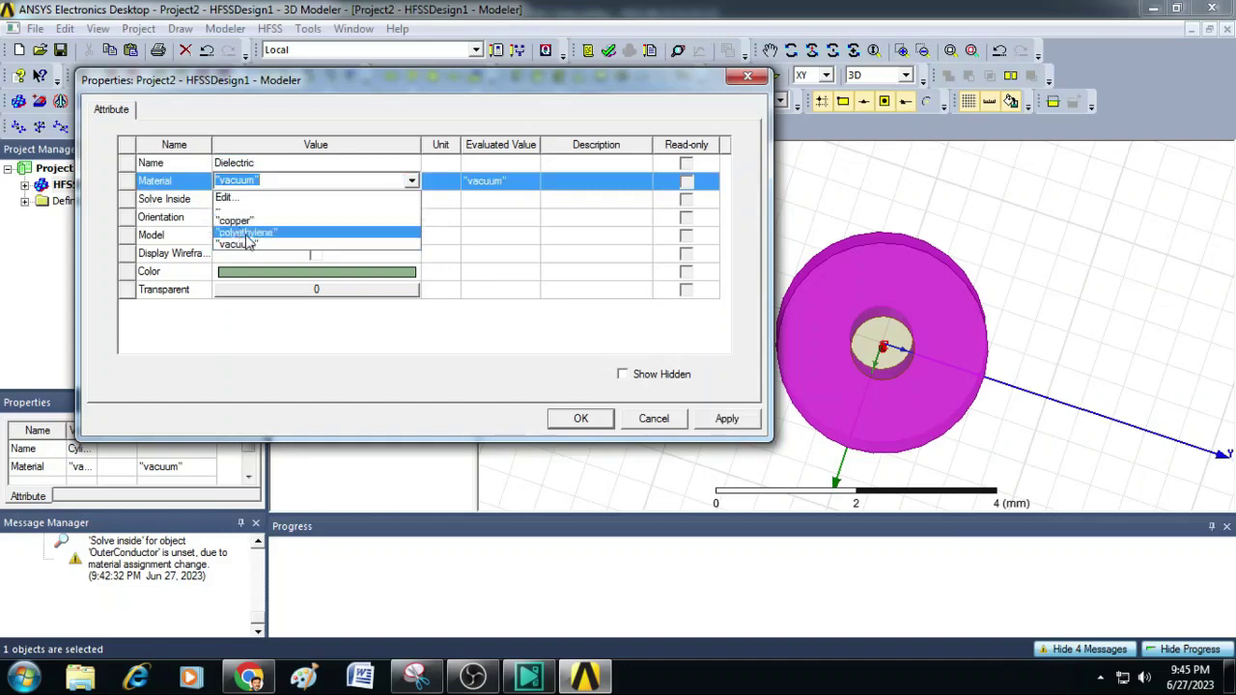
{"action": "left_click", "coordinate": [247, 236]}
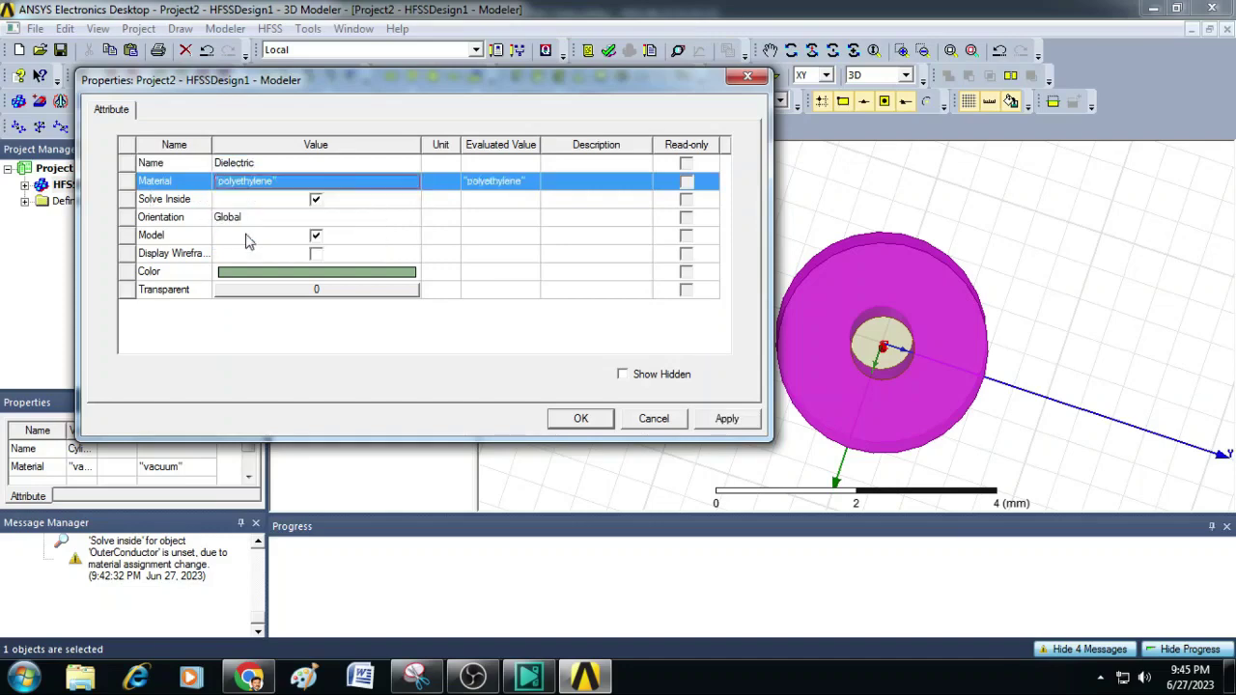
{"action": "left_click", "coordinate": [330, 279]}
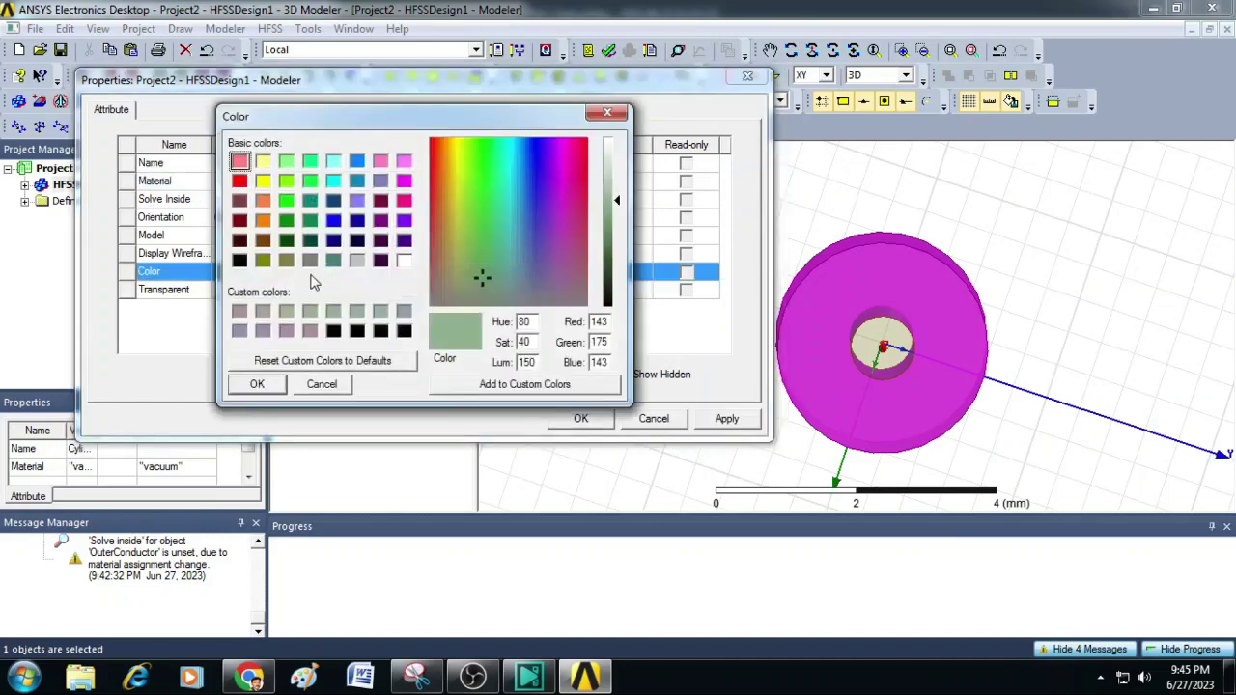
{"action": "left_click", "coordinate": [311, 261]}
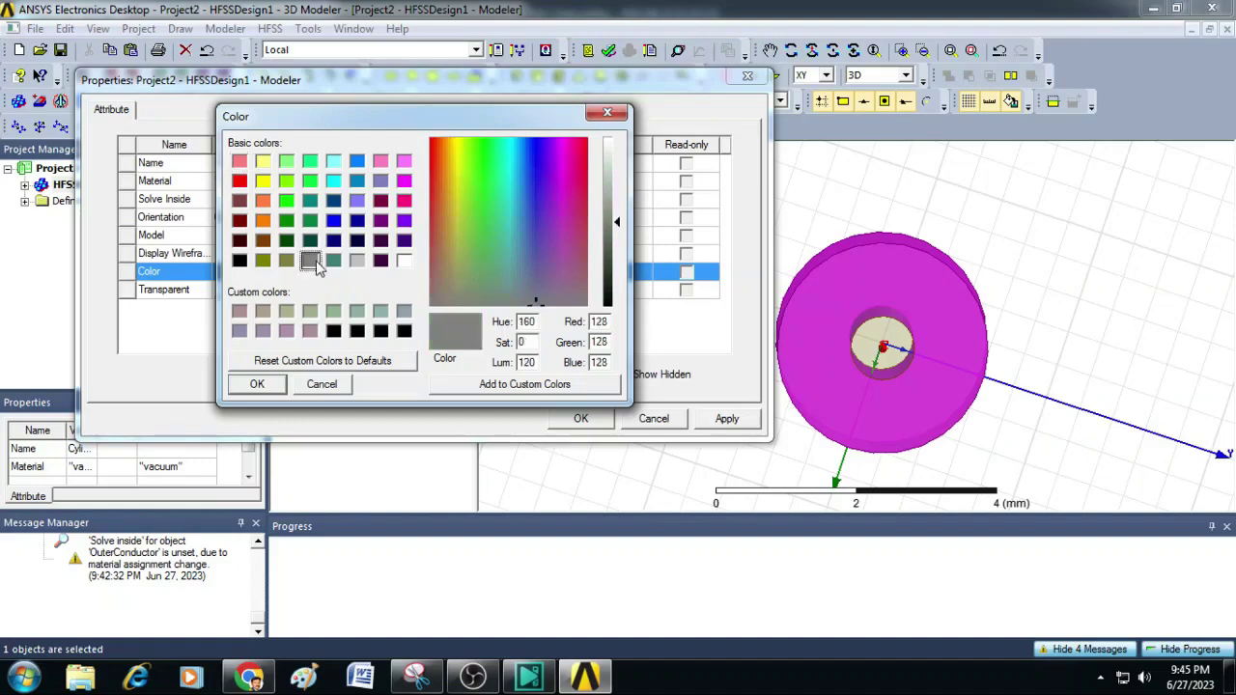
{"action": "left_click", "coordinate": [257, 383]}
{"action": "left_click", "coordinate": [580, 418]}
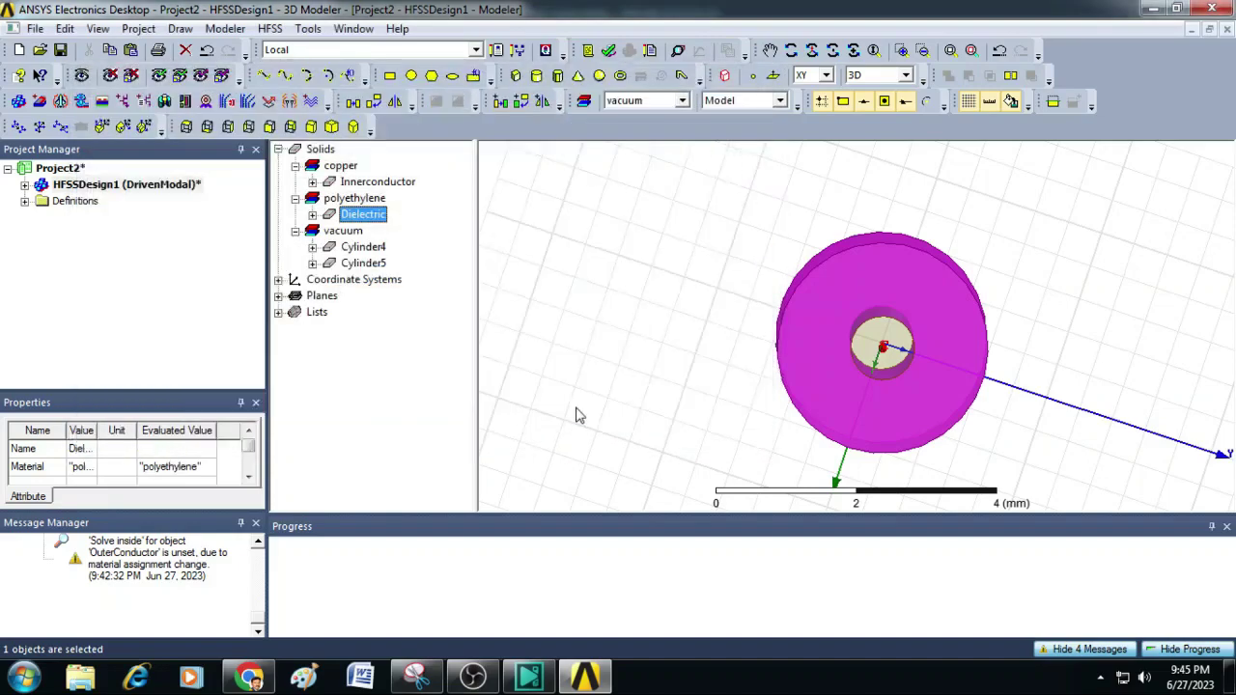
{"action": "left_click", "coordinate": [593, 271]}
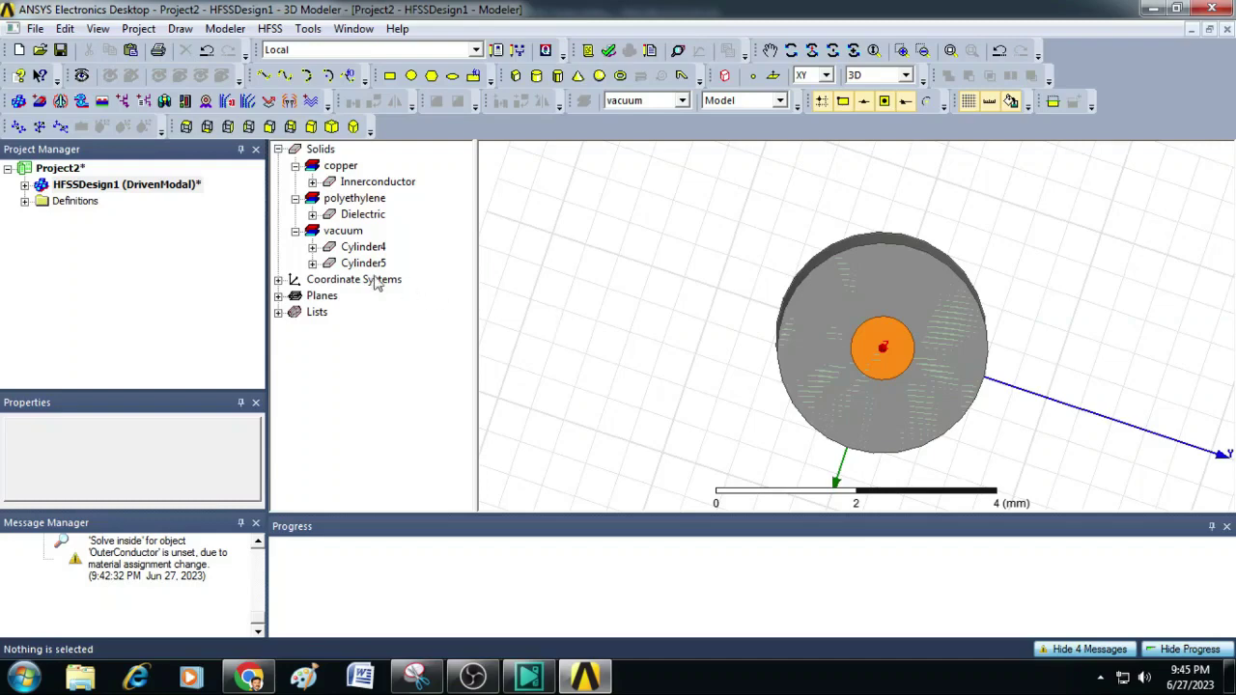
Step: Change Cylinder4's creation radius from $d1 to $dout (1.651 mm)
{"action": "left_click", "coordinate": [312, 247]}
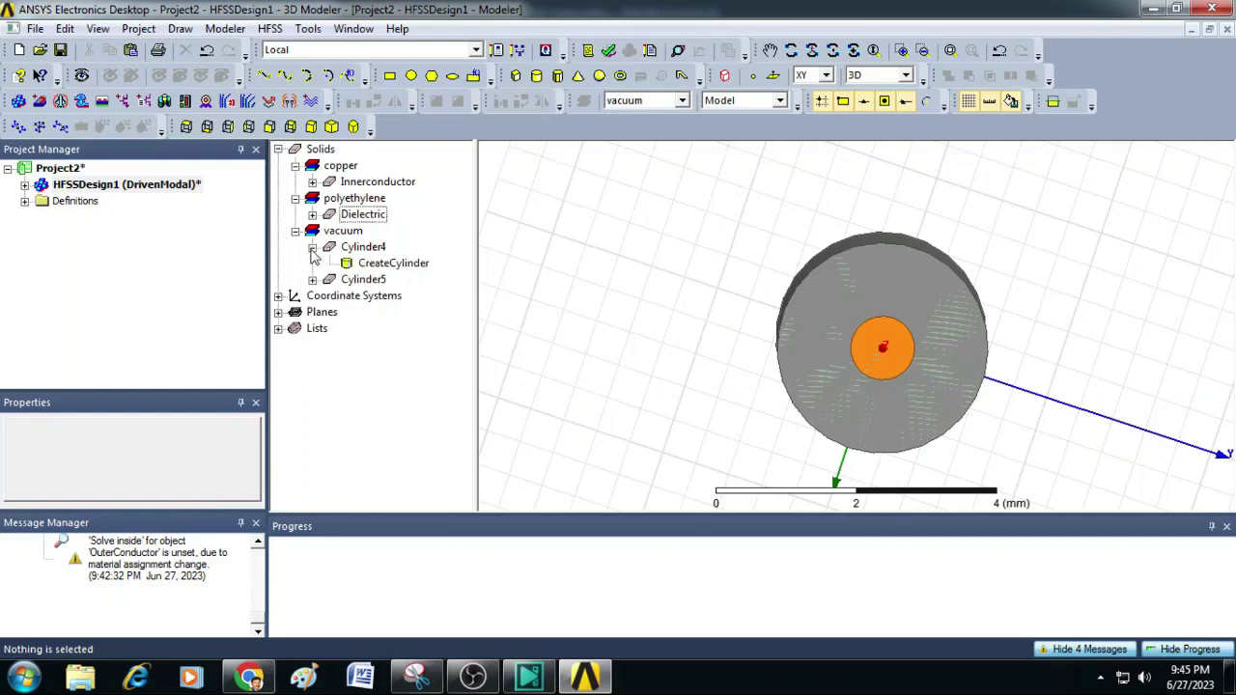
{"action": "double_click", "coordinate": [383, 268]}
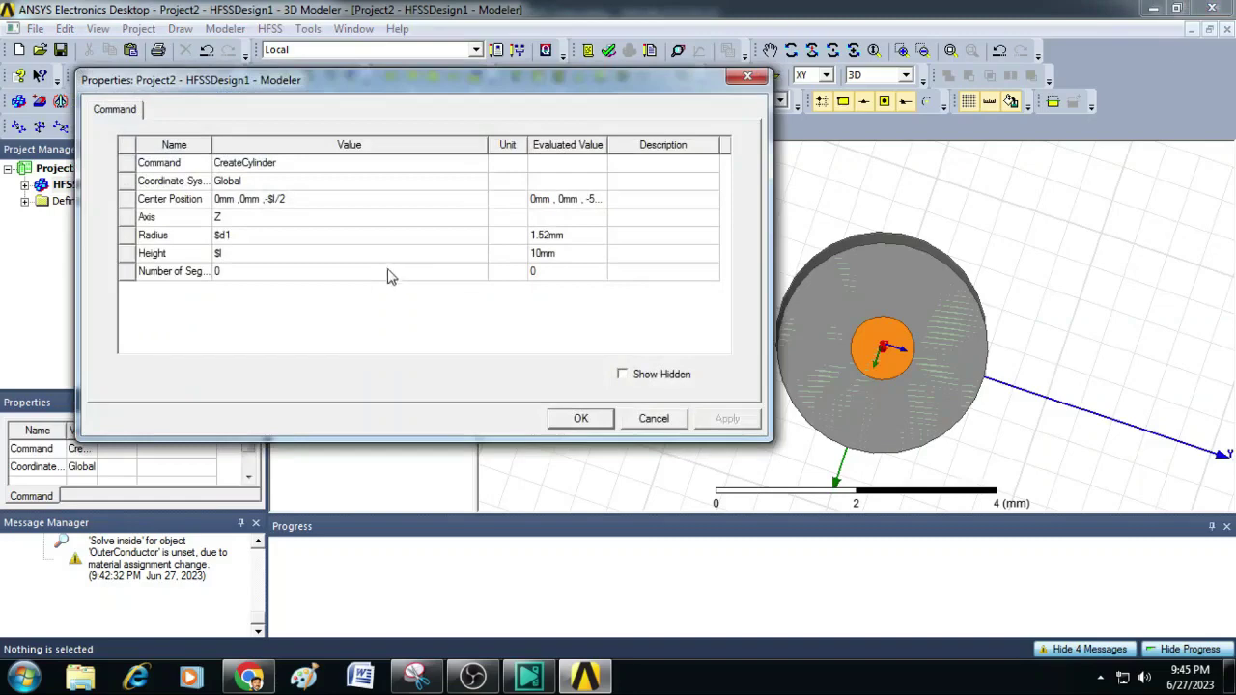
{"action": "left_click", "coordinate": [239, 236]}
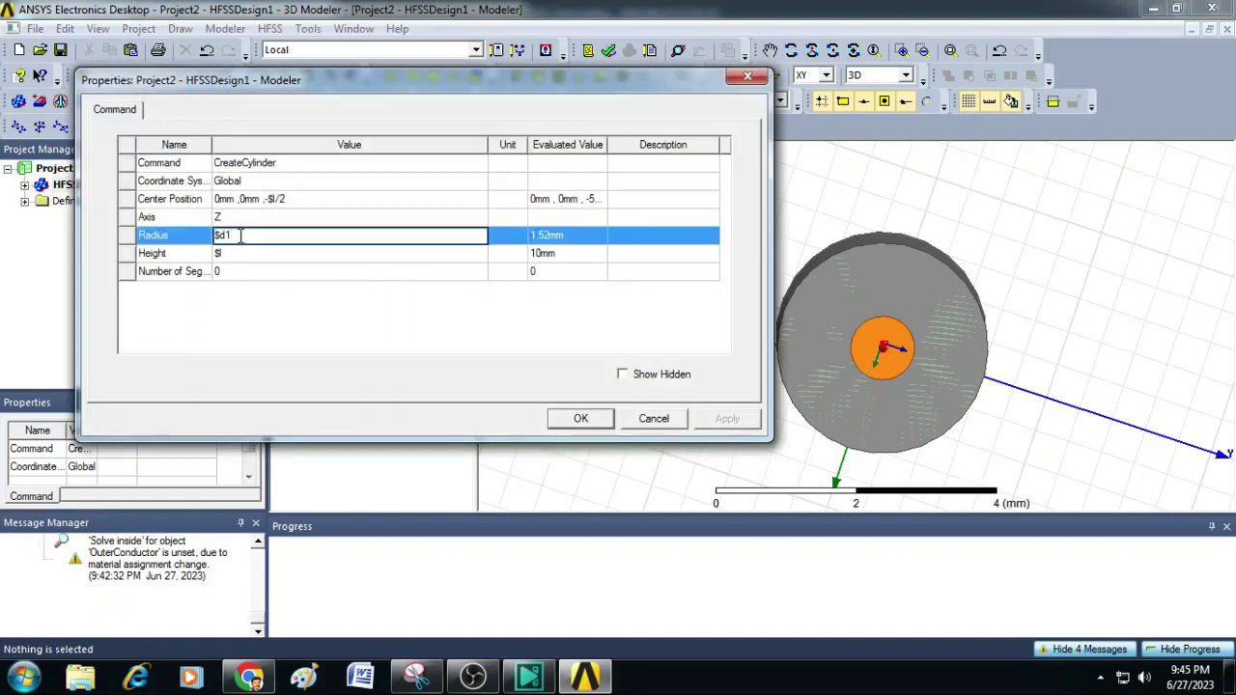
{"action": "key", "text": "BackSpace"}
{"action": "type", "text": "out"}
{"action": "left_click", "coordinate": [295, 328]}
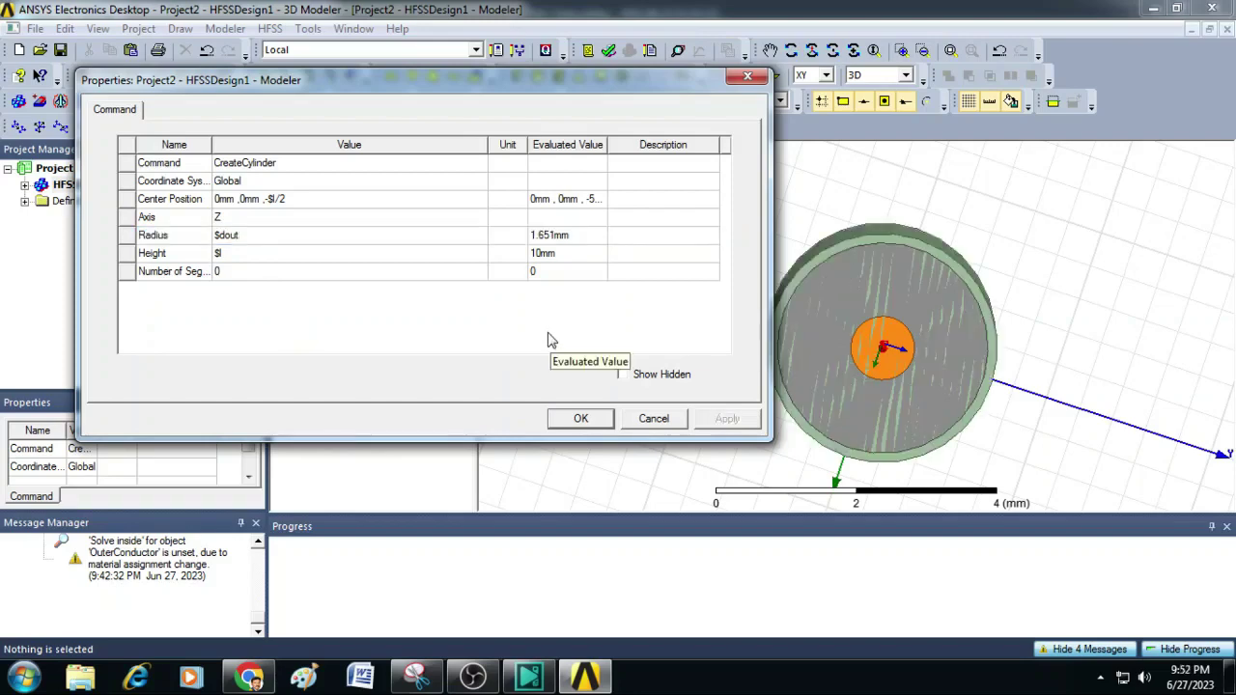
{"action": "left_click", "coordinate": [580, 418]}
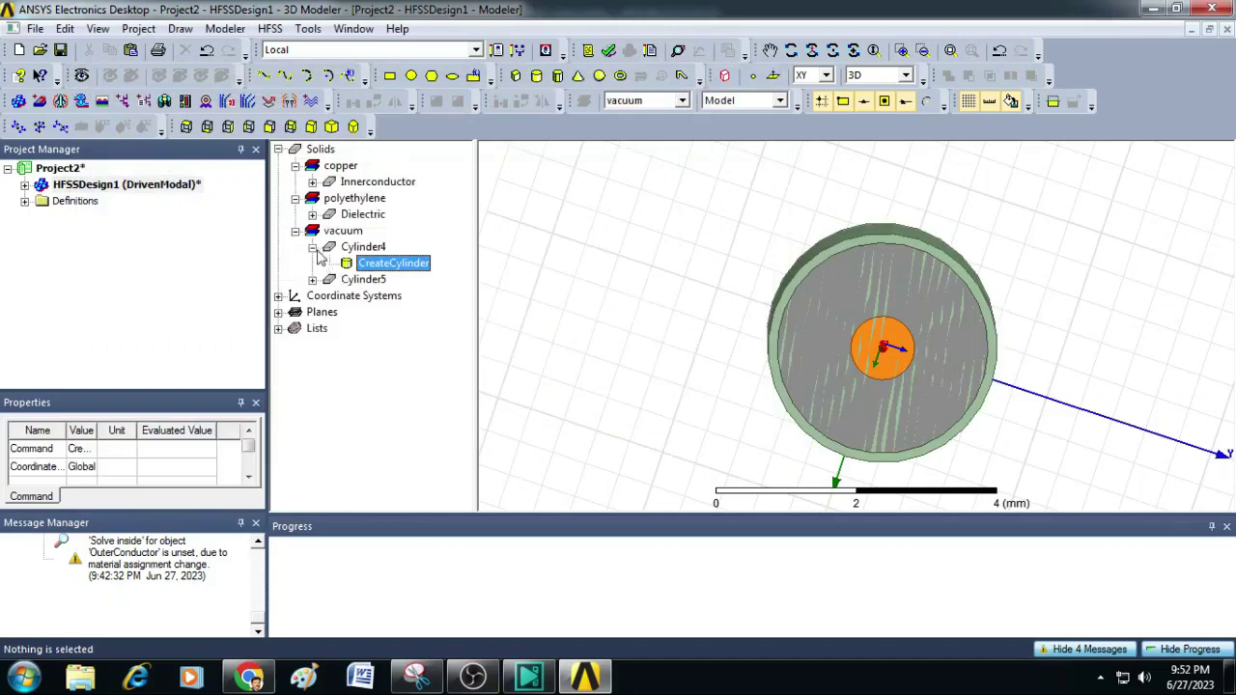
{"action": "left_click", "coordinate": [314, 247]}
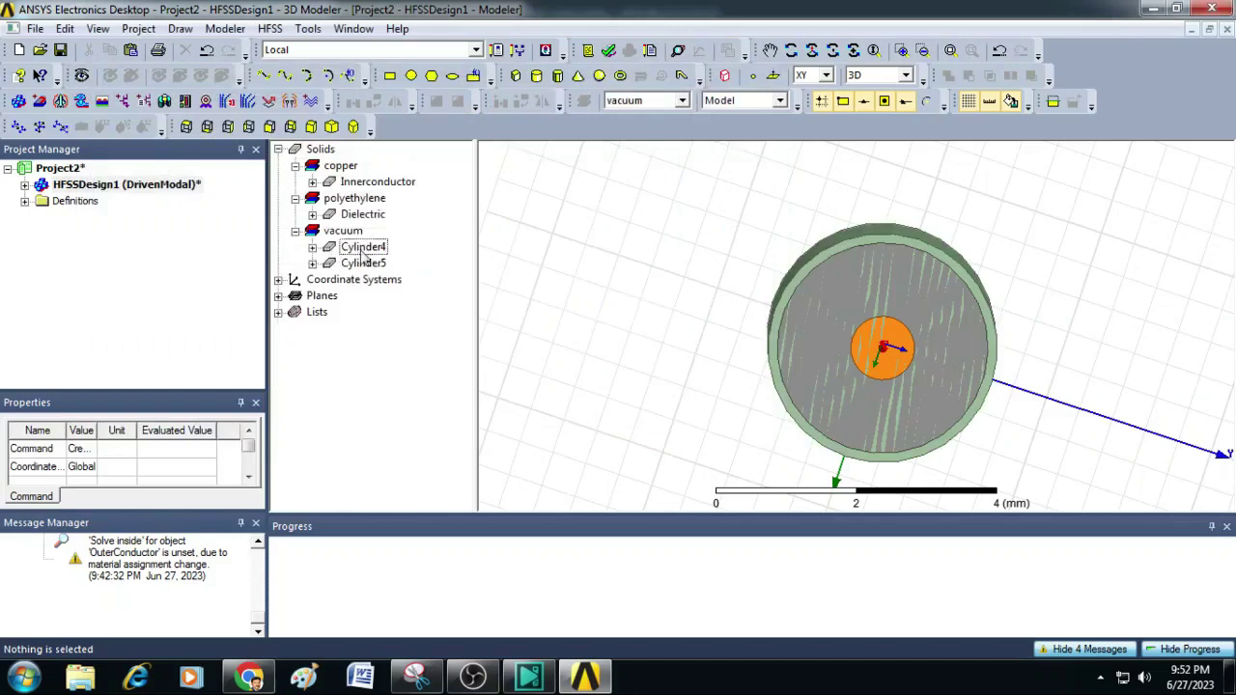
Step: Subtract Cylinder5 from Cylinder4, keeping Cylinder4 as the blank part
{"action": "left_click", "coordinate": [363, 248]}
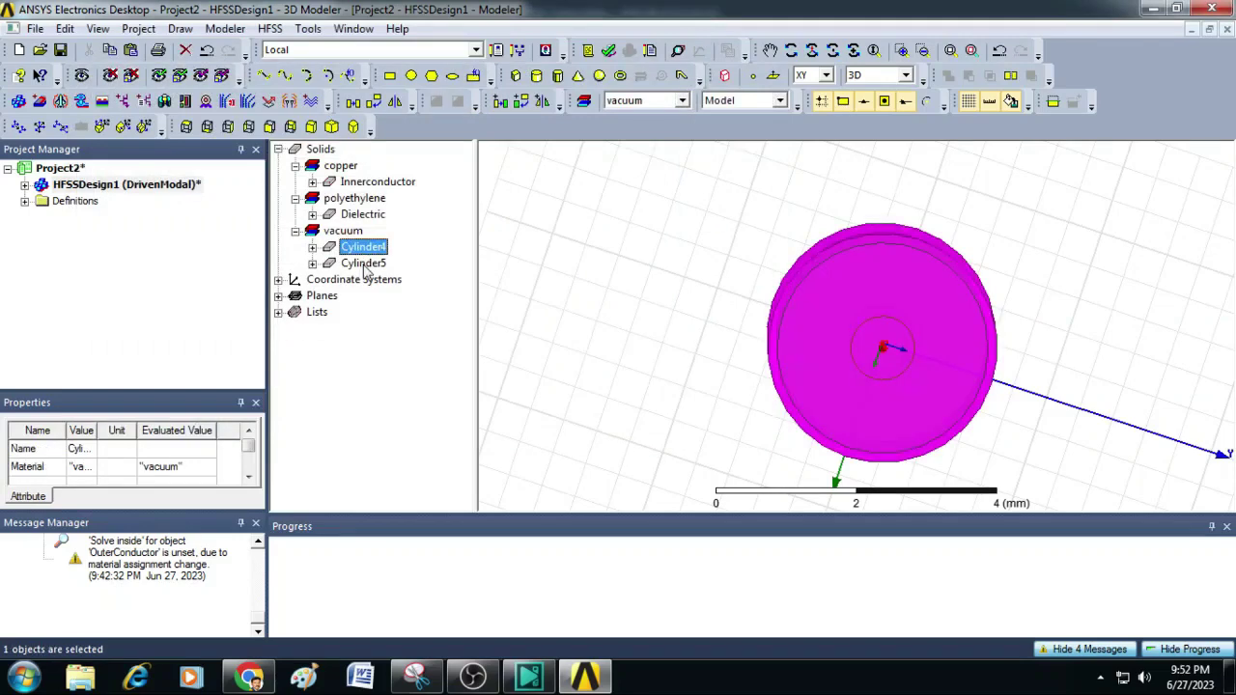
{"action": "left_click", "coordinate": [363, 263], "text": "ctrl"}
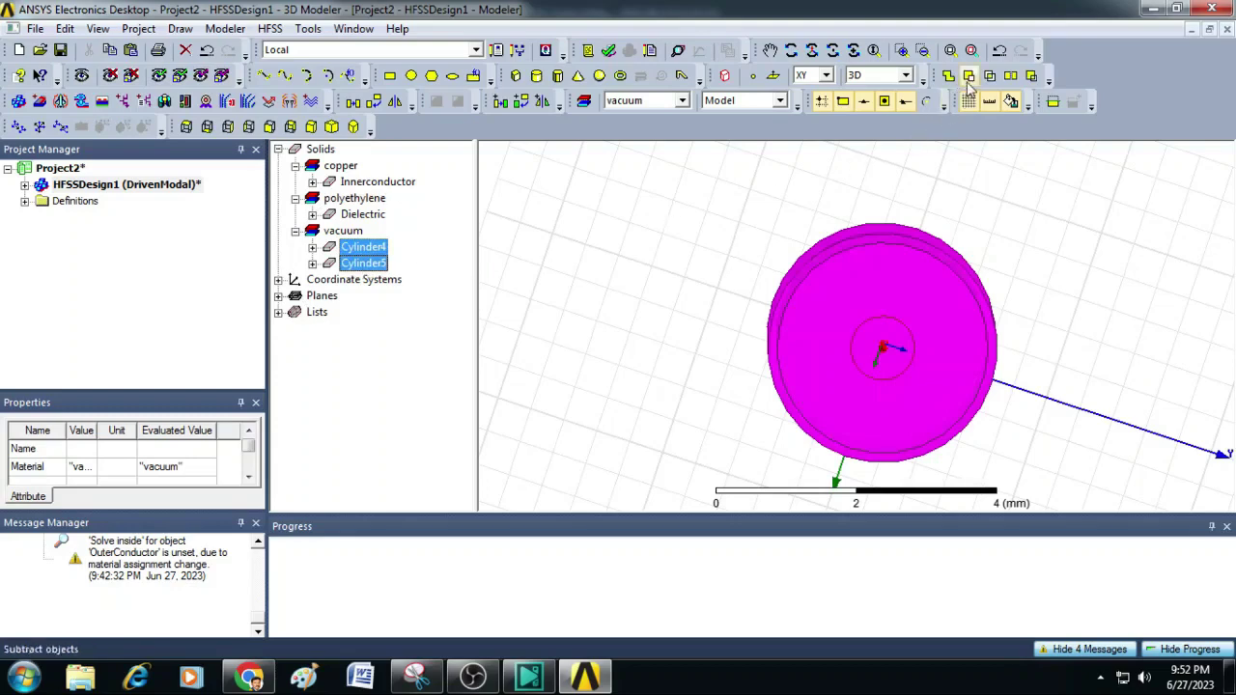
{"action": "left_click", "coordinate": [970, 77]}
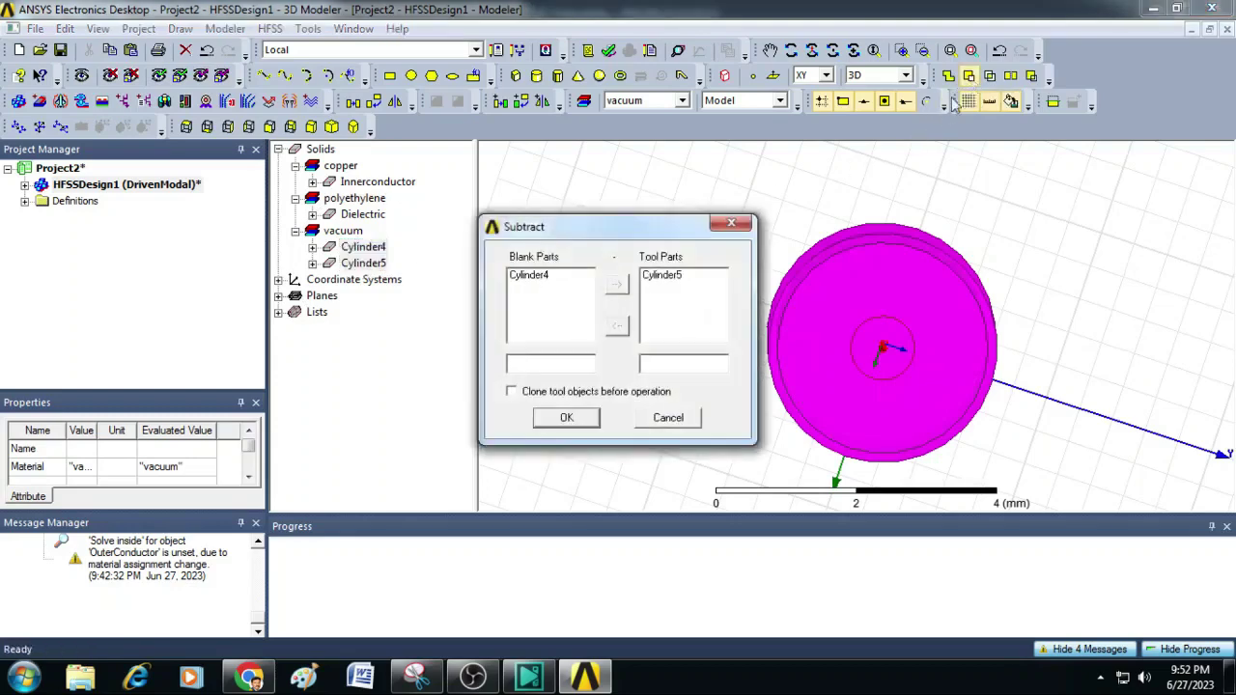
{"action": "left_click", "coordinate": [567, 419]}
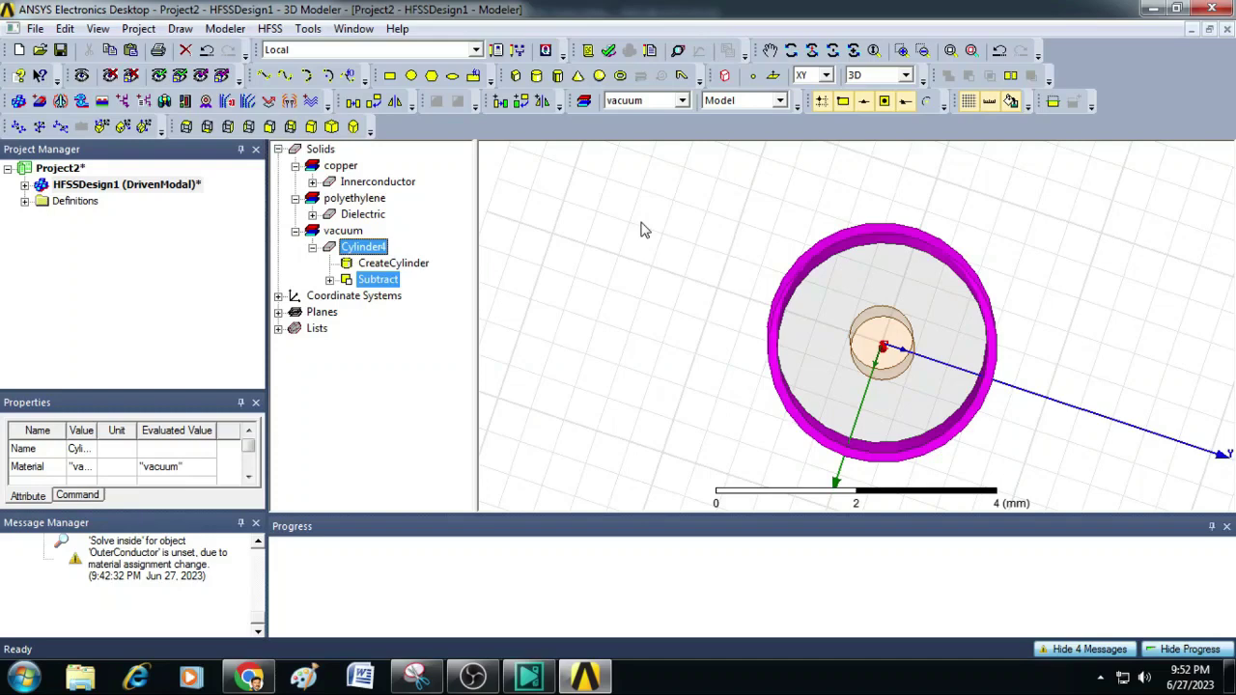
Step: Make Cylinder4 copper, rename it 'Outerconductor', and colour it orange
{"action": "double_click", "coordinate": [363, 248]}
{"action": "left_click", "coordinate": [262, 183]}
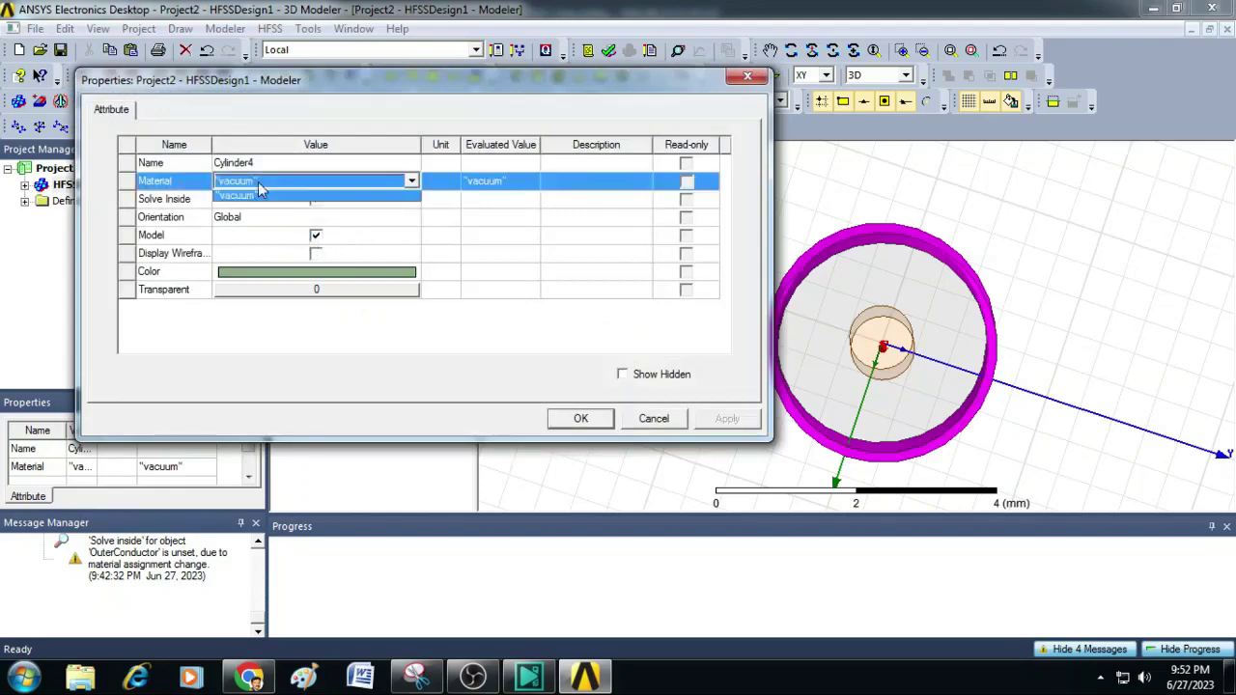
{"action": "left_click", "coordinate": [258, 183]}
{"action": "left_click", "coordinate": [257, 222]}
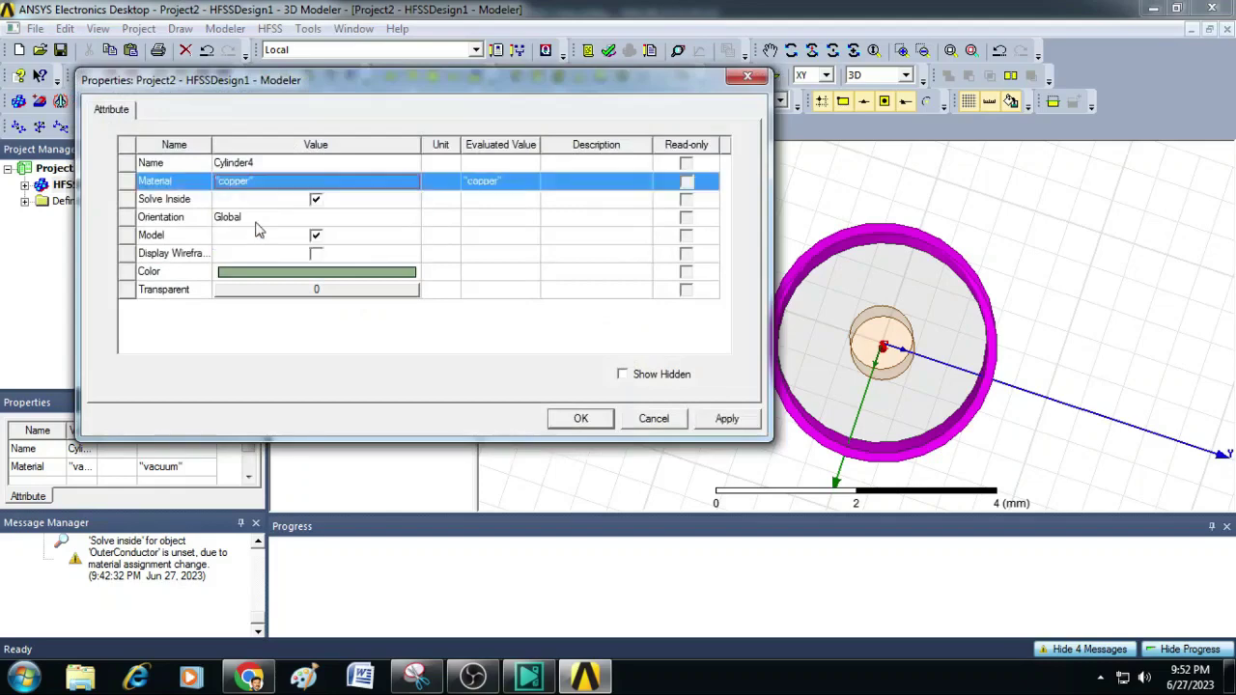
{"action": "left_click", "coordinate": [274, 169]}
{"action": "left_click", "coordinate": [275, 164]}
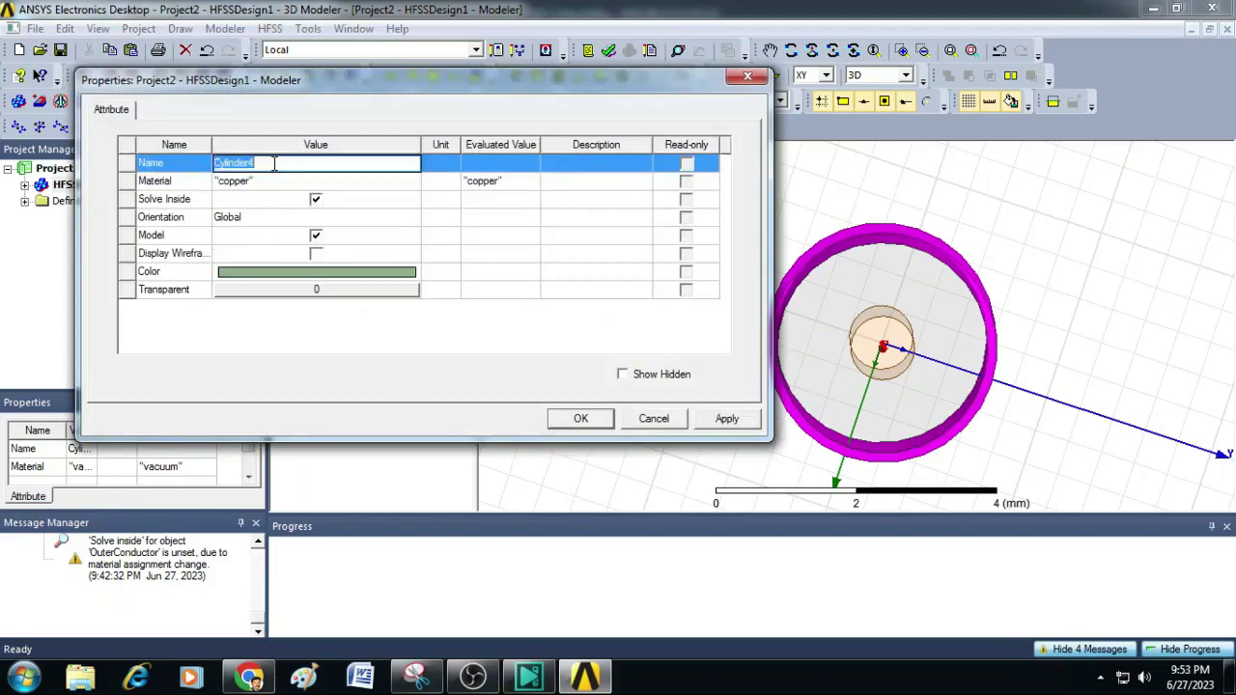
{"action": "type", "text": "Outerconductor"}
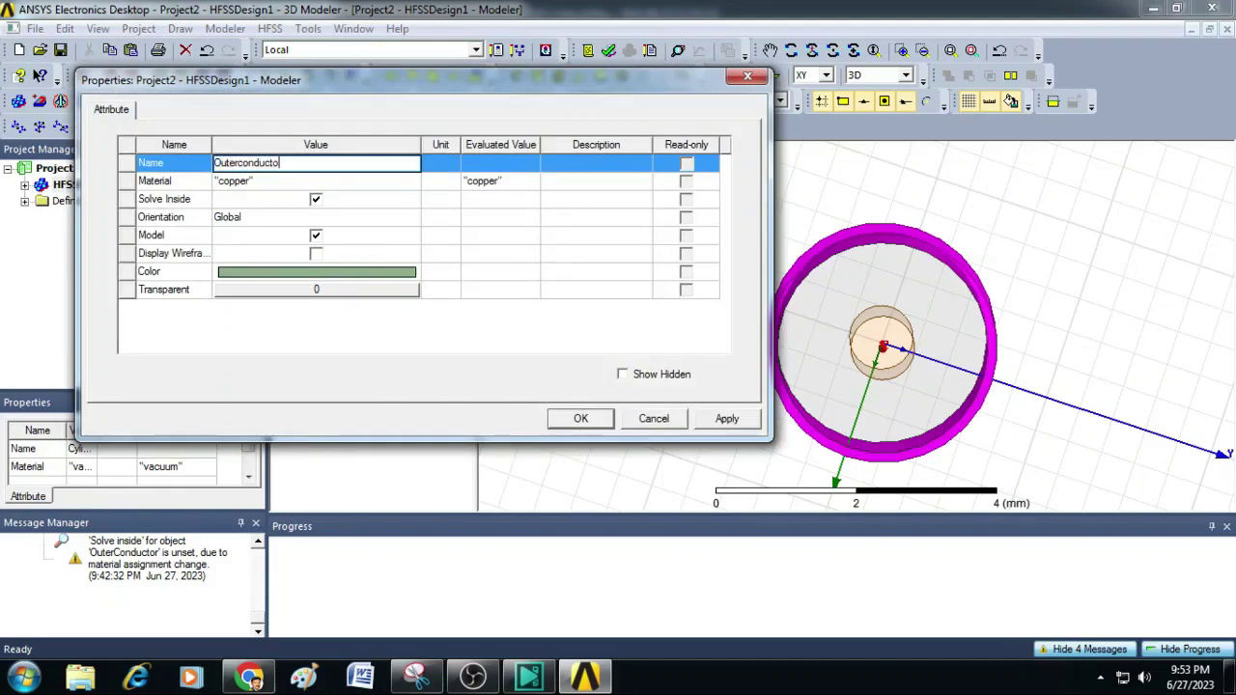
{"action": "left_click", "coordinate": [262, 274]}
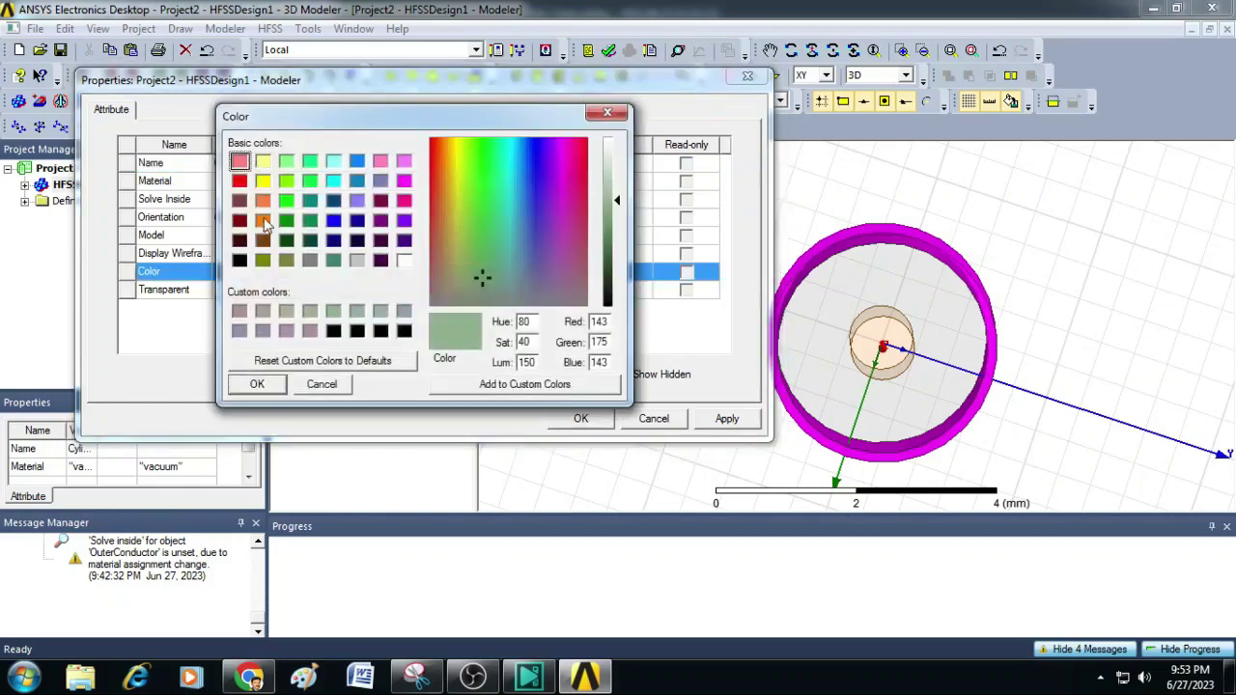
{"action": "left_click", "coordinate": [265, 221]}
{"action": "left_click", "coordinate": [257, 385]}
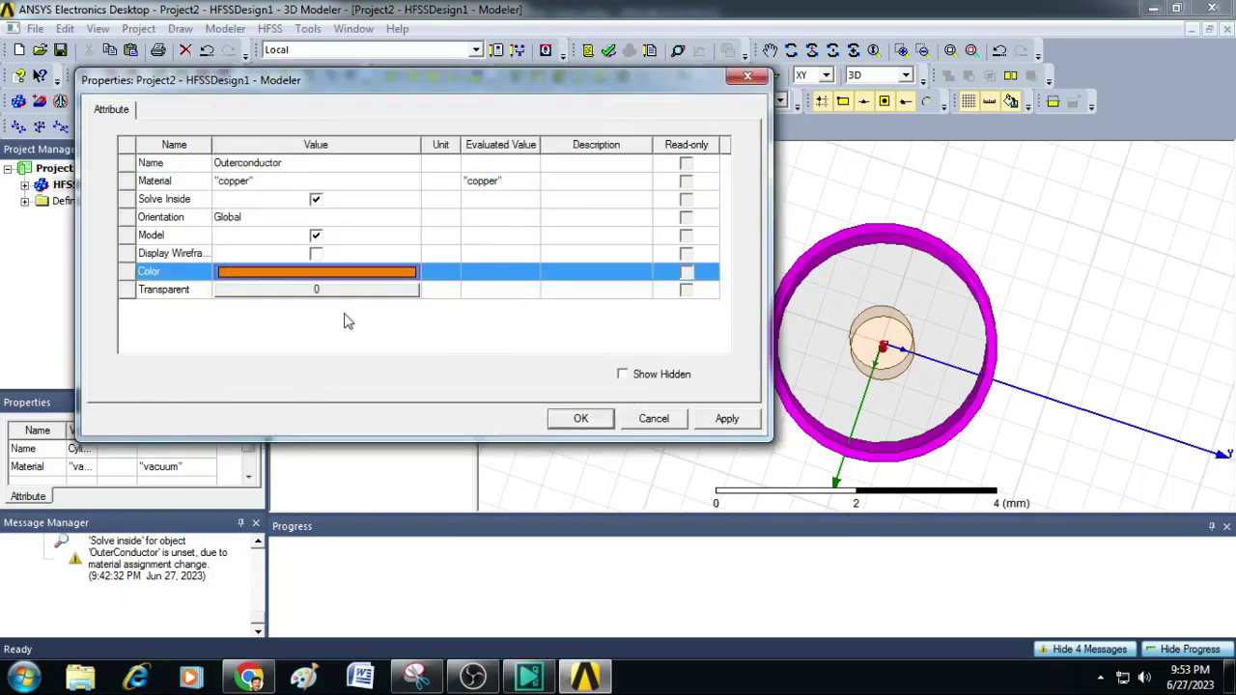
{"action": "left_click", "coordinate": [589, 421]}
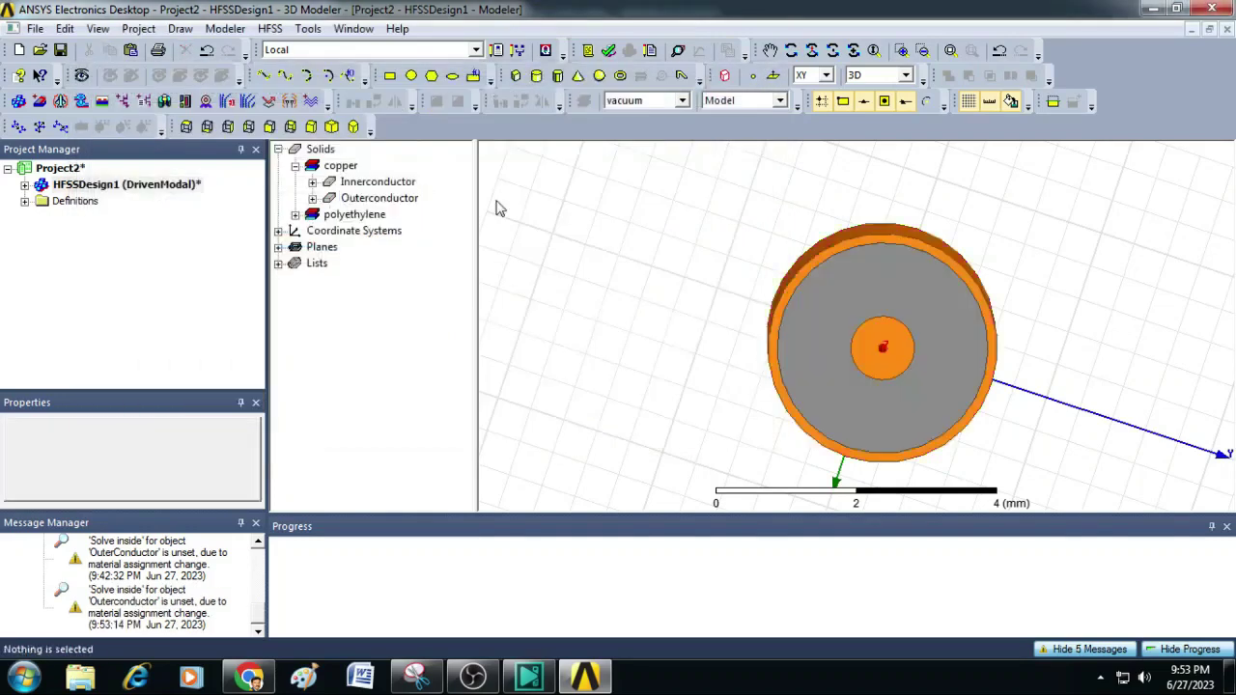
Step: Select Innerconductor, Outerconductor and the polyethylene Dielectric in the tree to check them
{"action": "left_click", "coordinate": [391, 186]}
{"action": "left_click", "coordinate": [393, 200]}
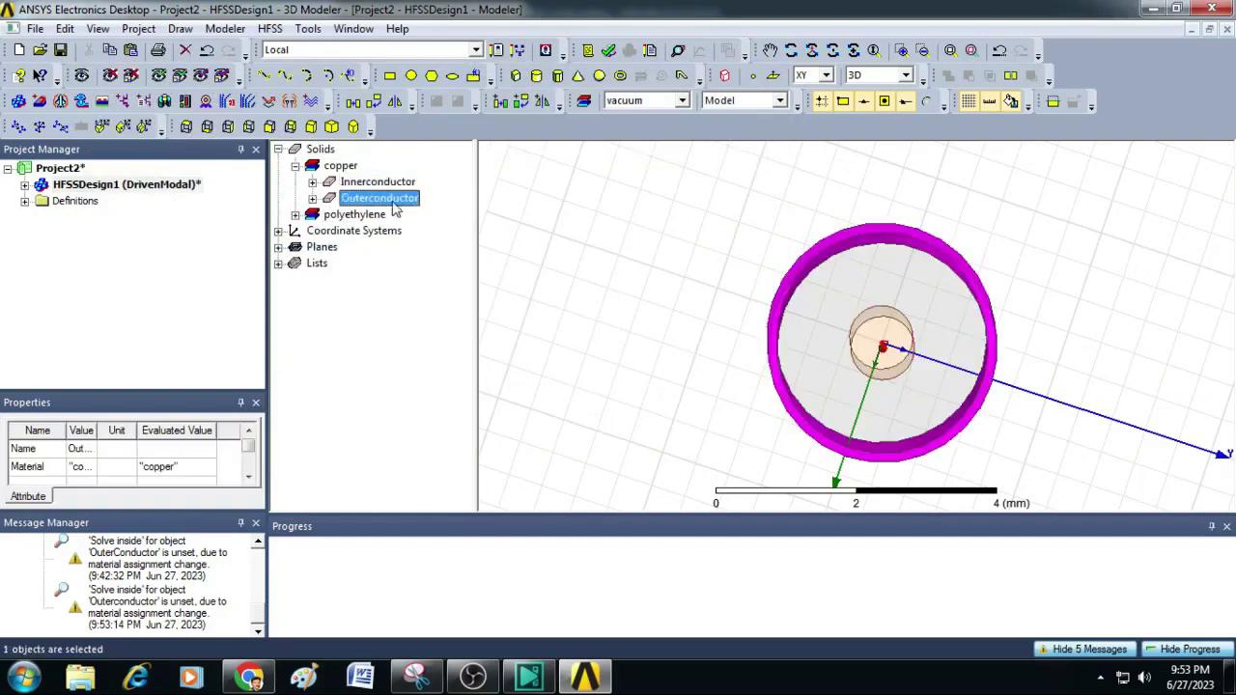
{"action": "left_click", "coordinate": [295, 214]}
{"action": "left_click", "coordinate": [362, 232]}
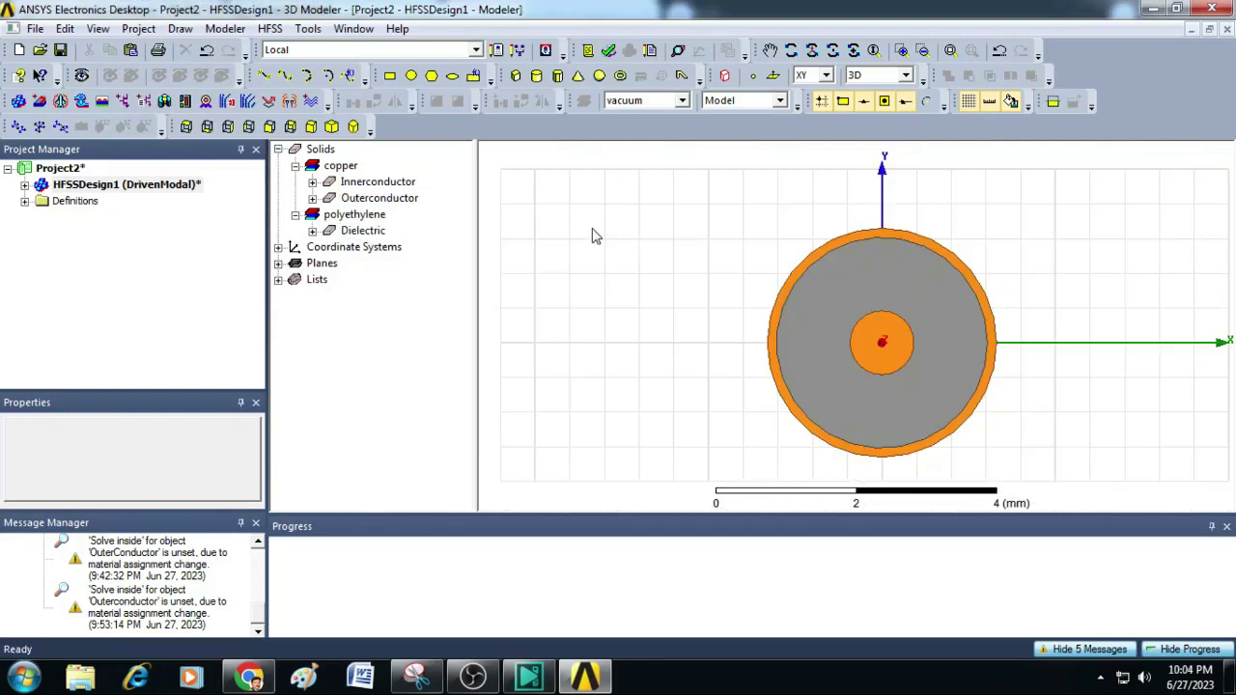
Step: Assign a Perfect E boundary, PerfE1, to Innerconductor
{"action": "left_click", "coordinate": [373, 188]}
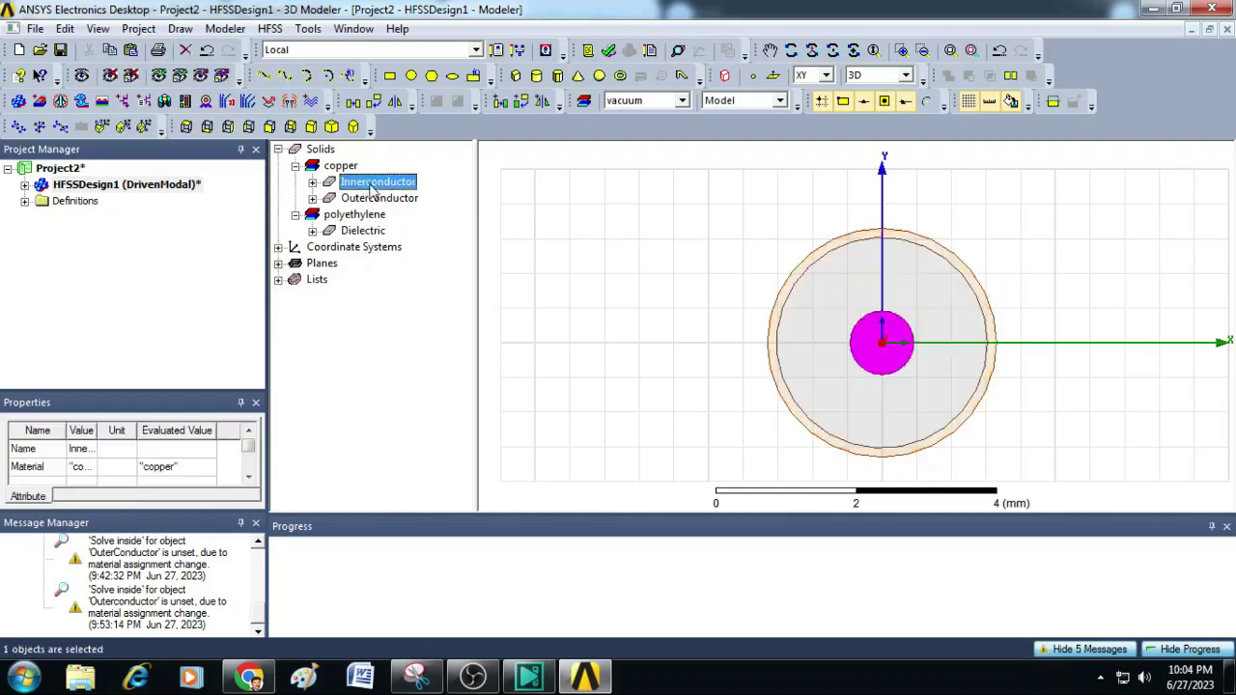
{"action": "right_click", "coordinate": [373, 188]}
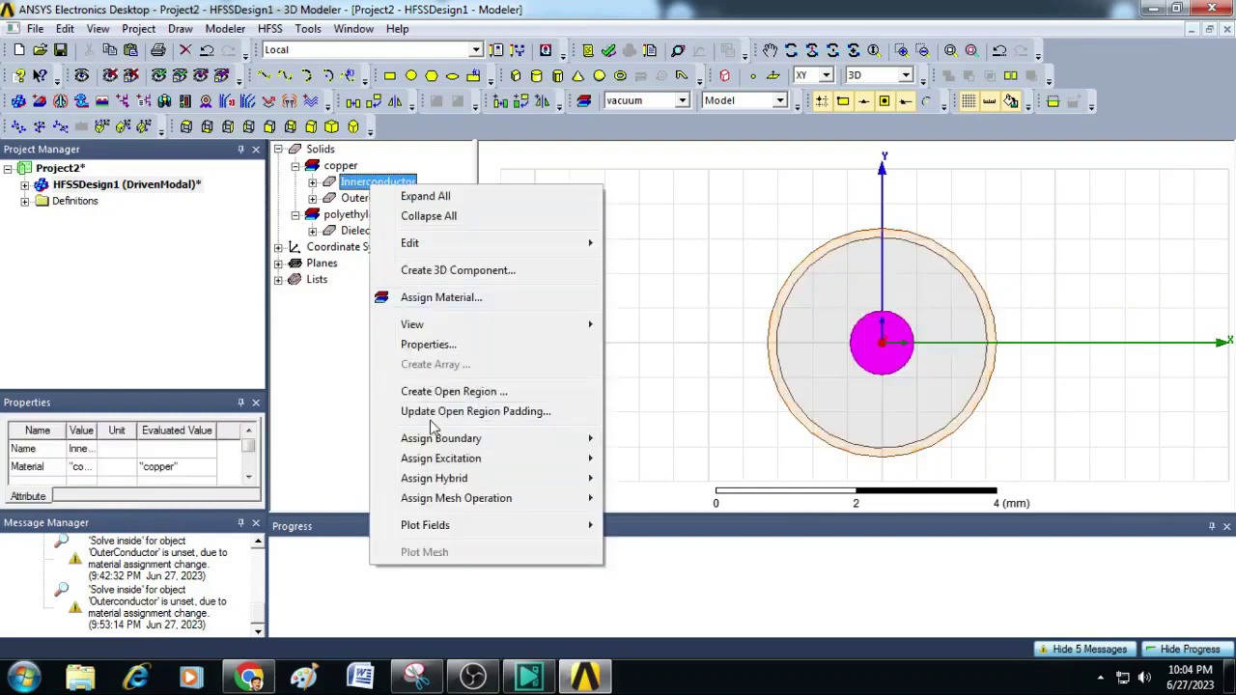
{"action": "mouse_move", "coordinate": [453, 444]}
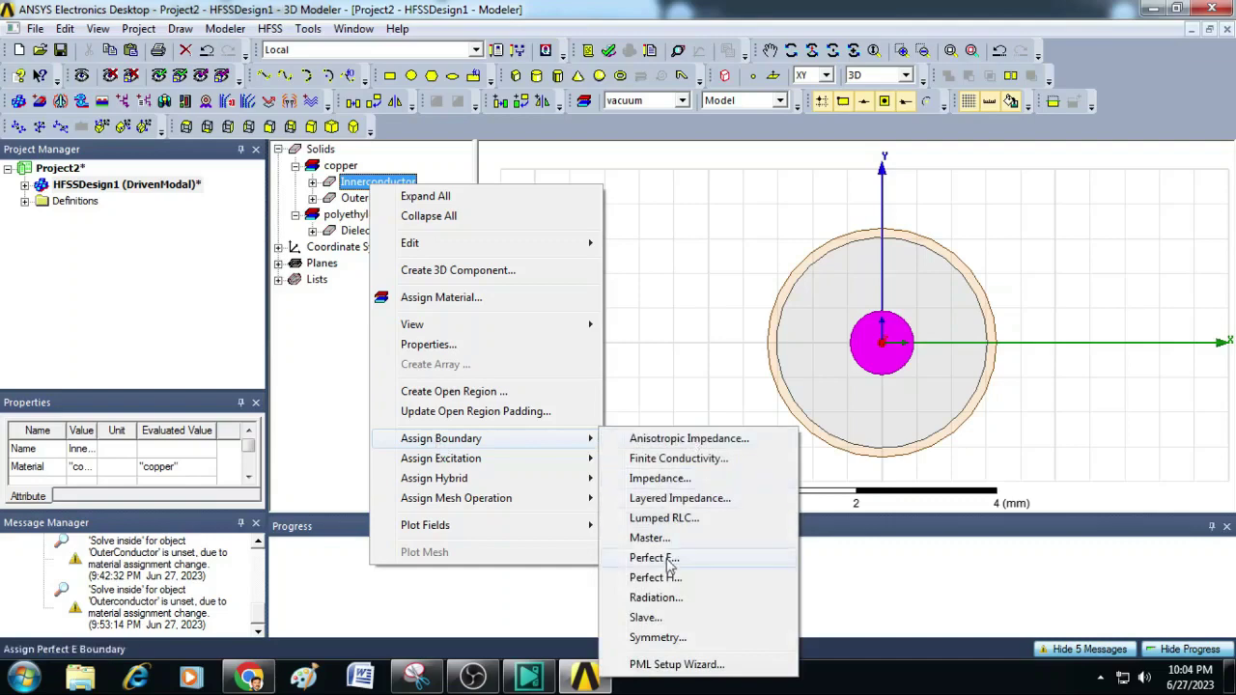
{"action": "left_click", "coordinate": [667, 560]}
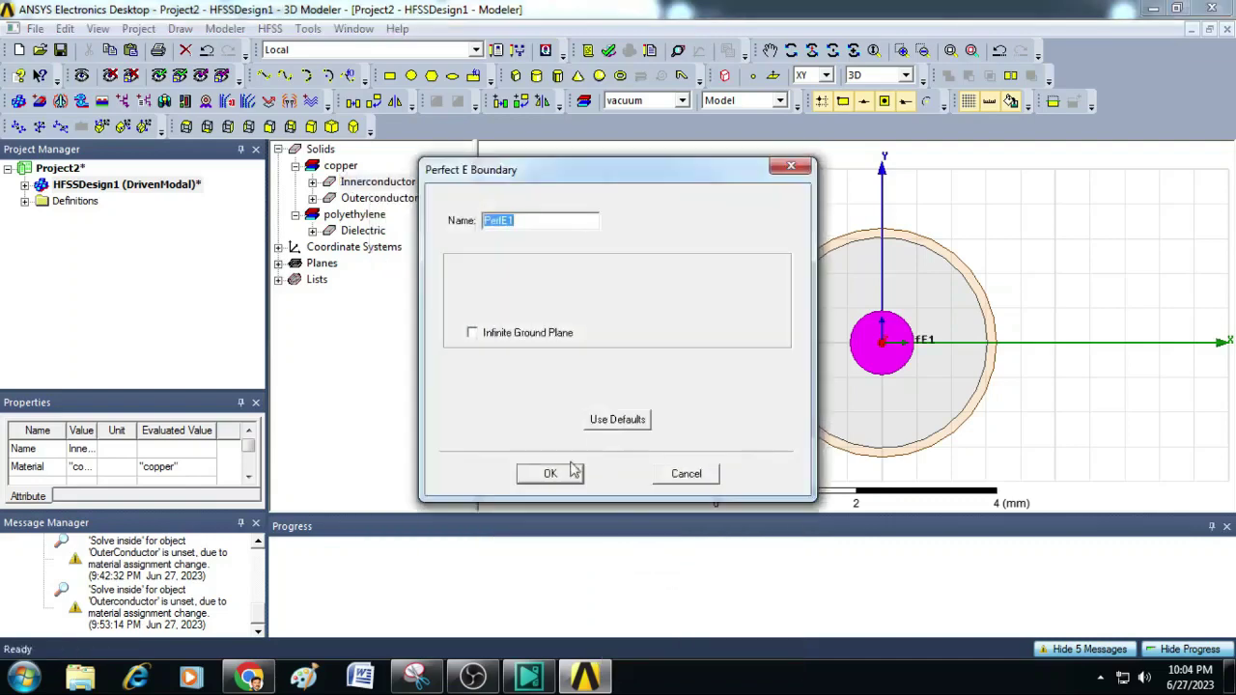
{"action": "left_click", "coordinate": [551, 474]}
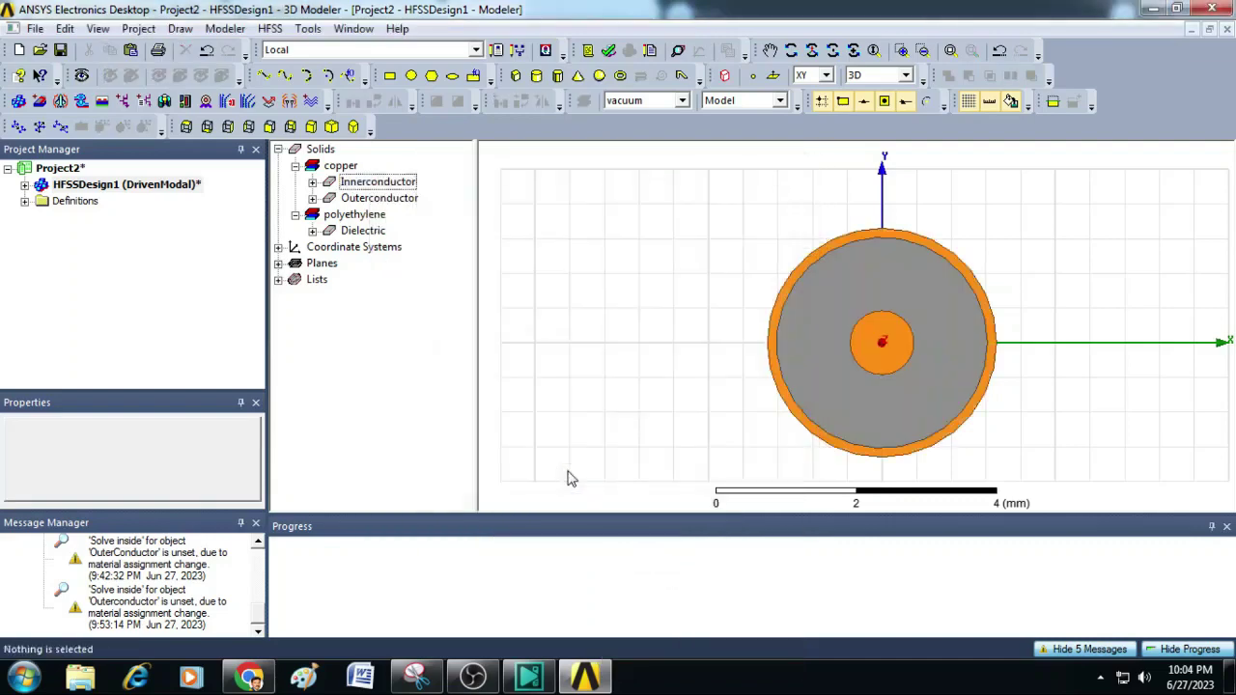
Step: Assign a Perfect E boundary to Outerconductor
{"action": "left_click", "coordinate": [359, 202]}
{"action": "right_click", "coordinate": [358, 203]}
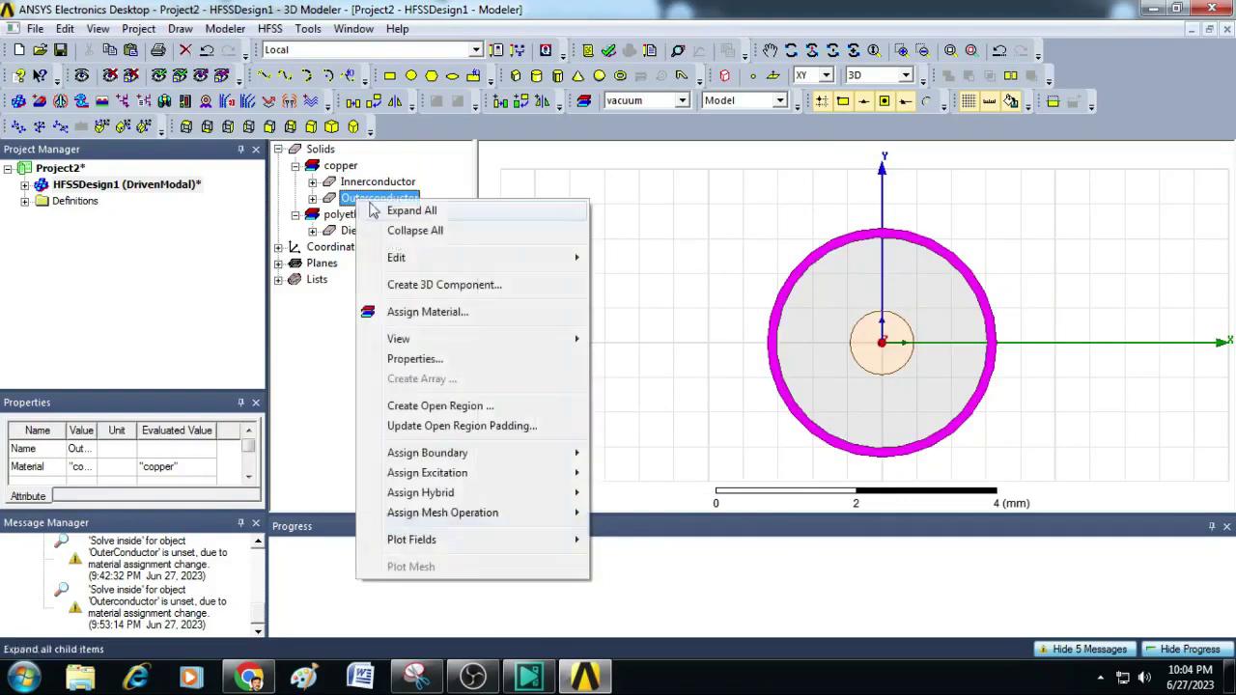
{"action": "mouse_move", "coordinate": [430, 454]}
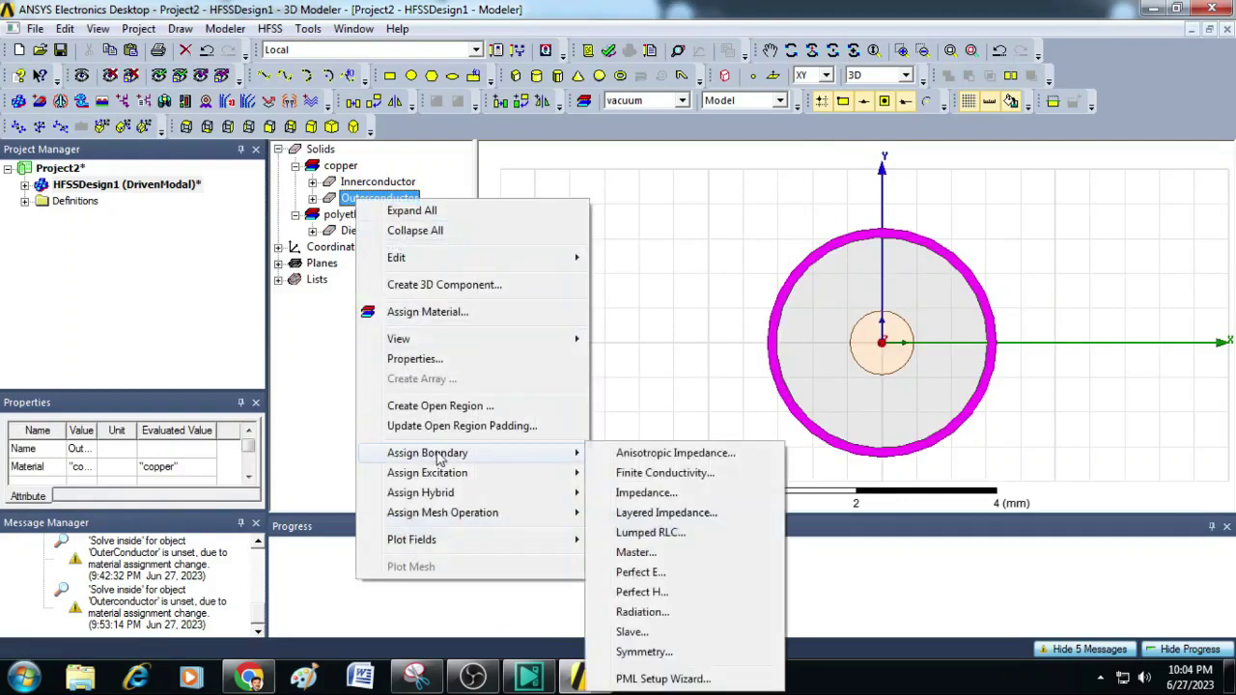
{"action": "left_click", "coordinate": [640, 572]}
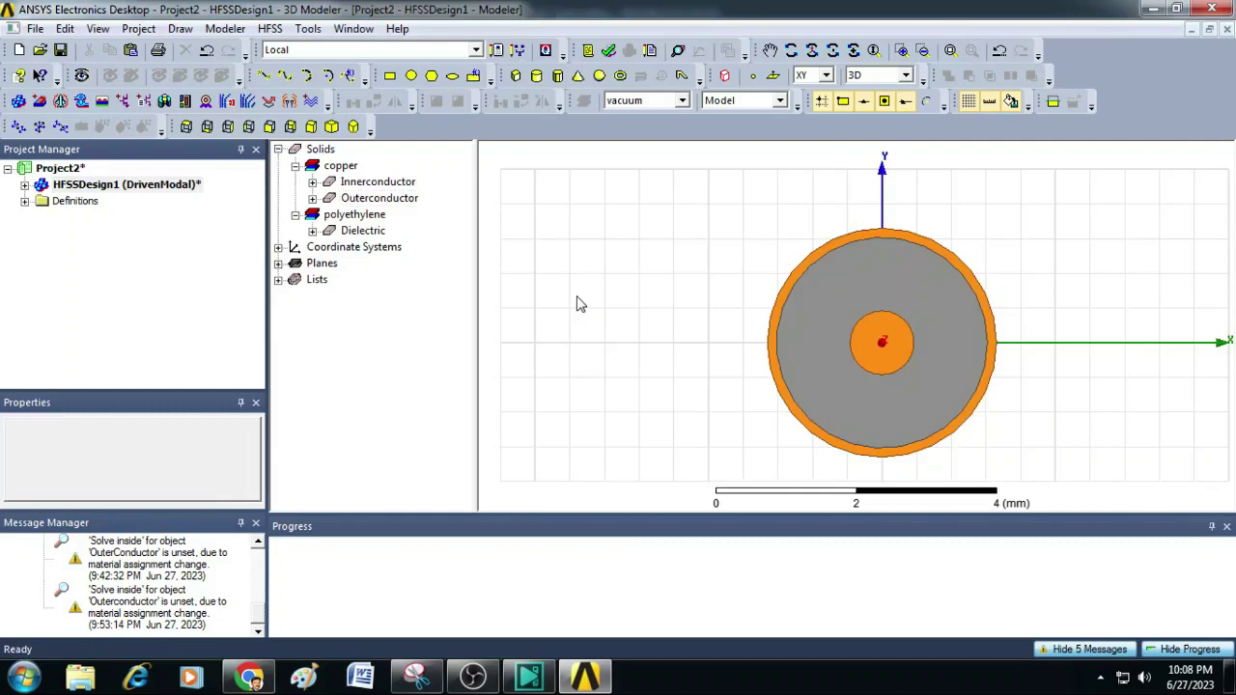
Step: Switch to face selection and assign Radiation boundary Rad1 to the Dielectric's end face
{"action": "right_click", "coordinate": [576, 303]}
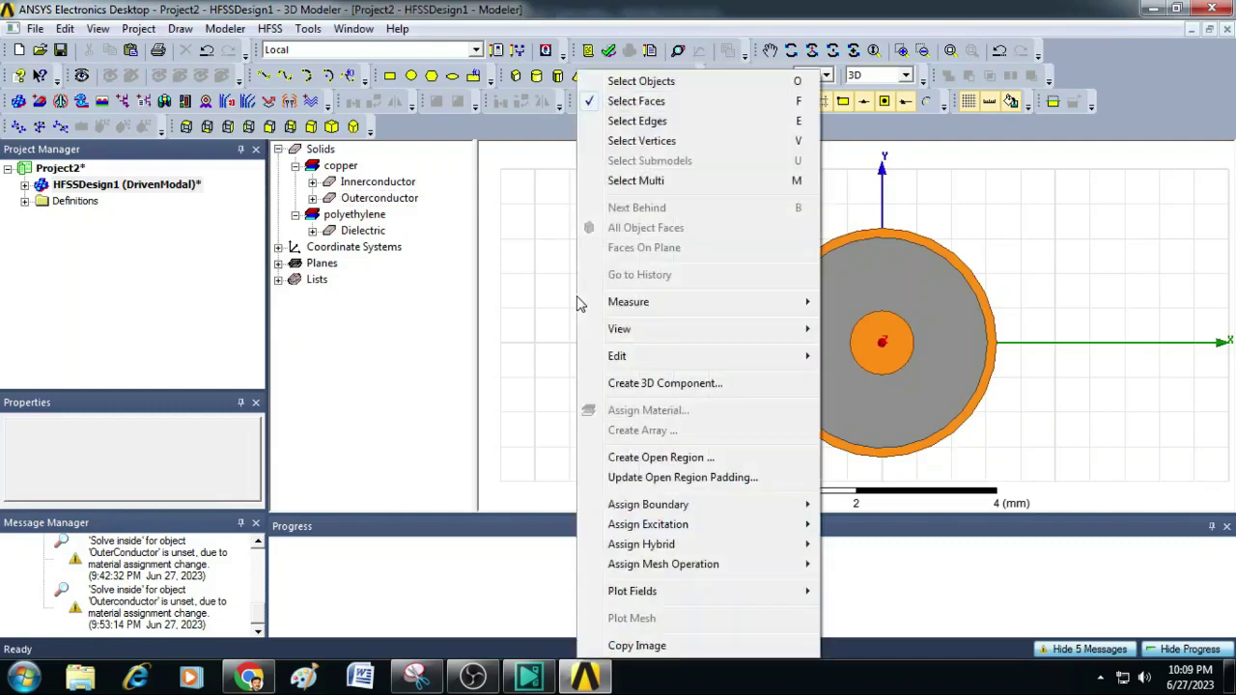
{"action": "left_click", "coordinate": [637, 102]}
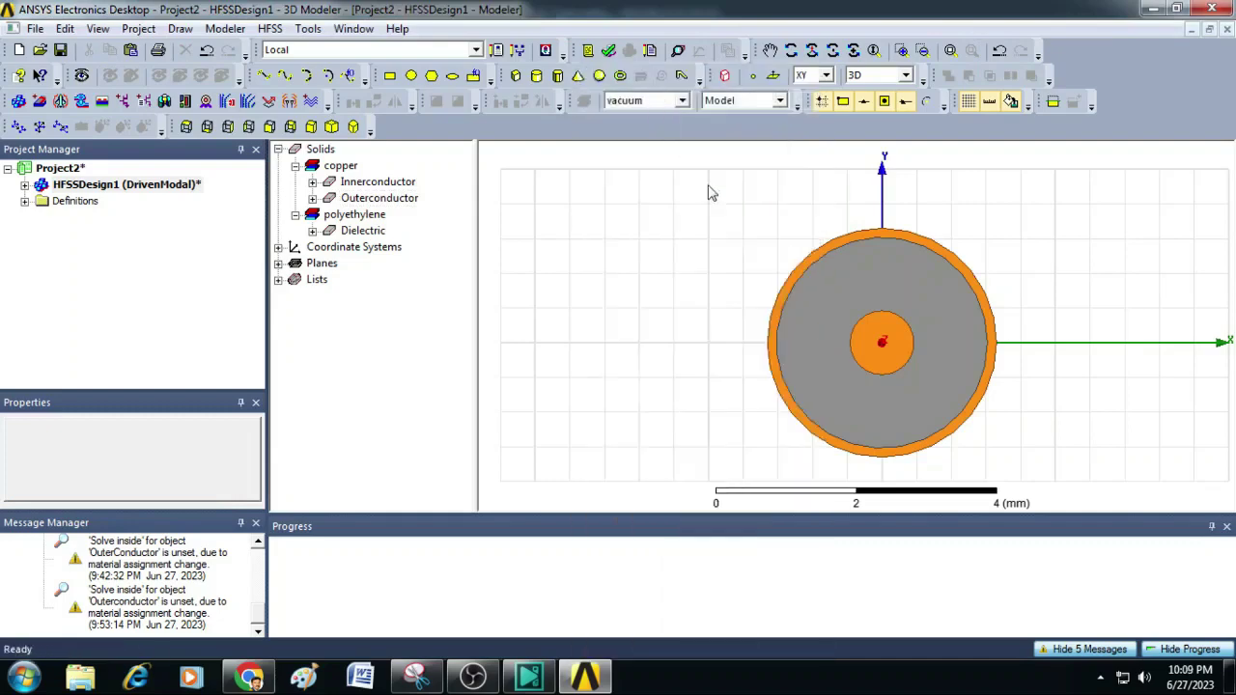
{"action": "left_click", "coordinate": [920, 300]}
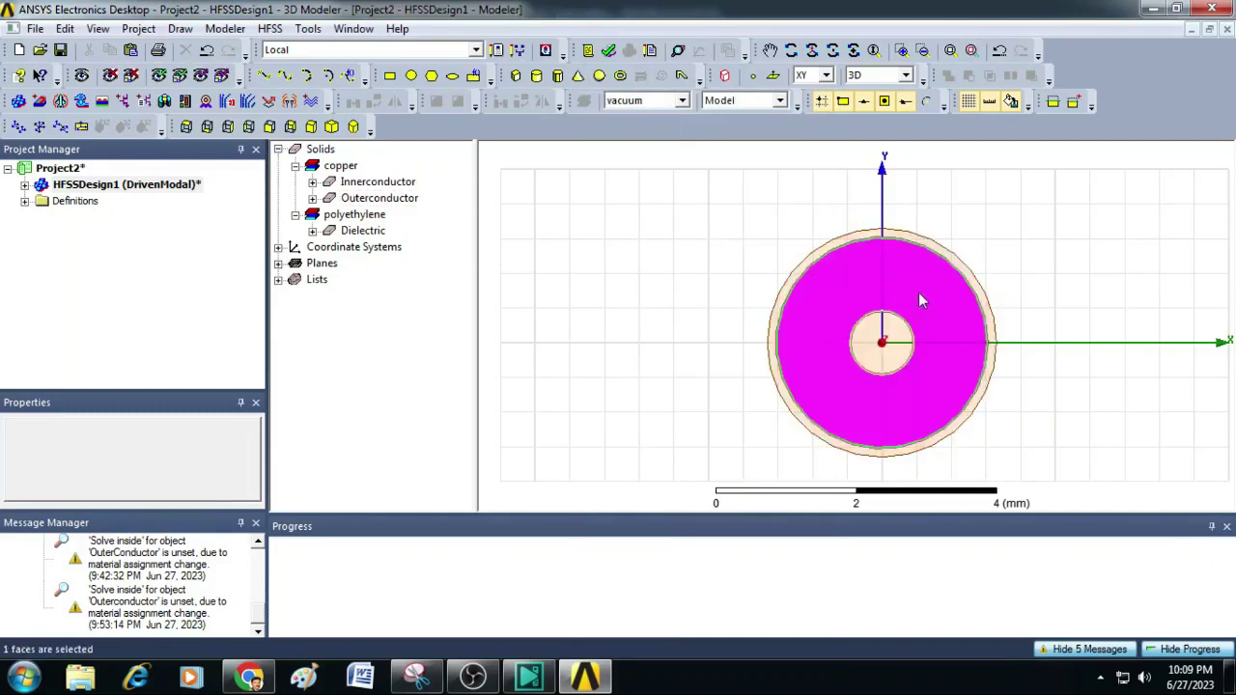
{"action": "right_click", "coordinate": [919, 292]}
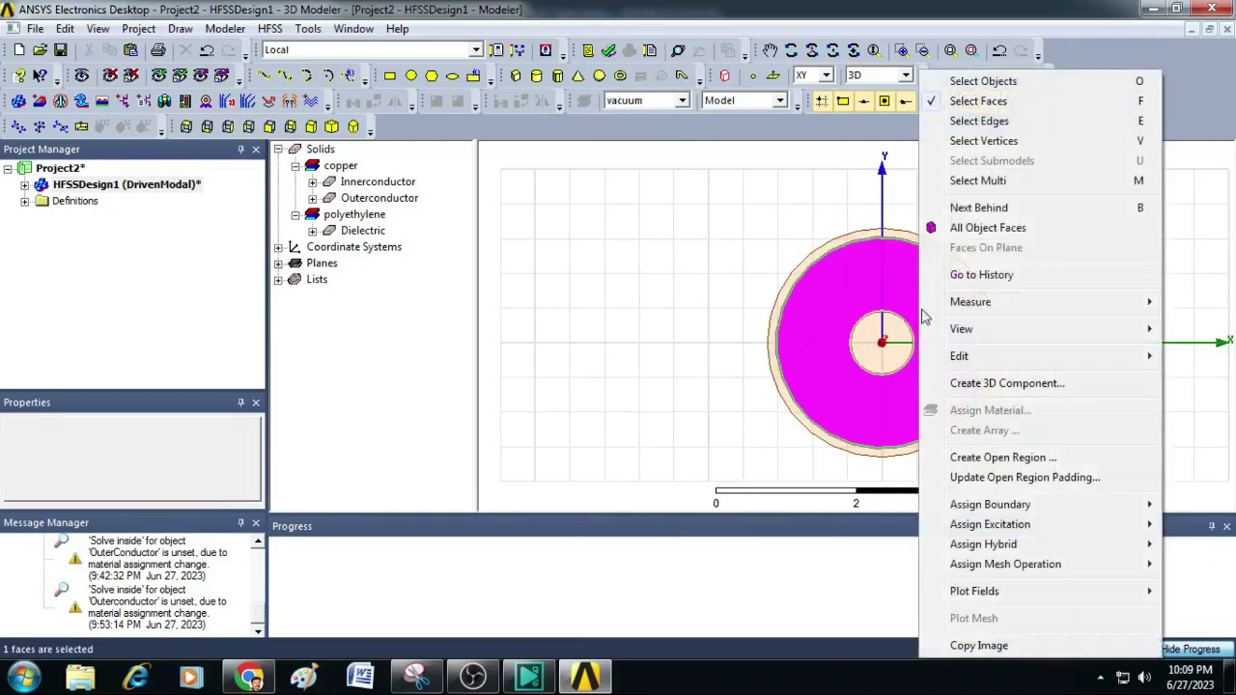
{"action": "mouse_move", "coordinate": [995, 502]}
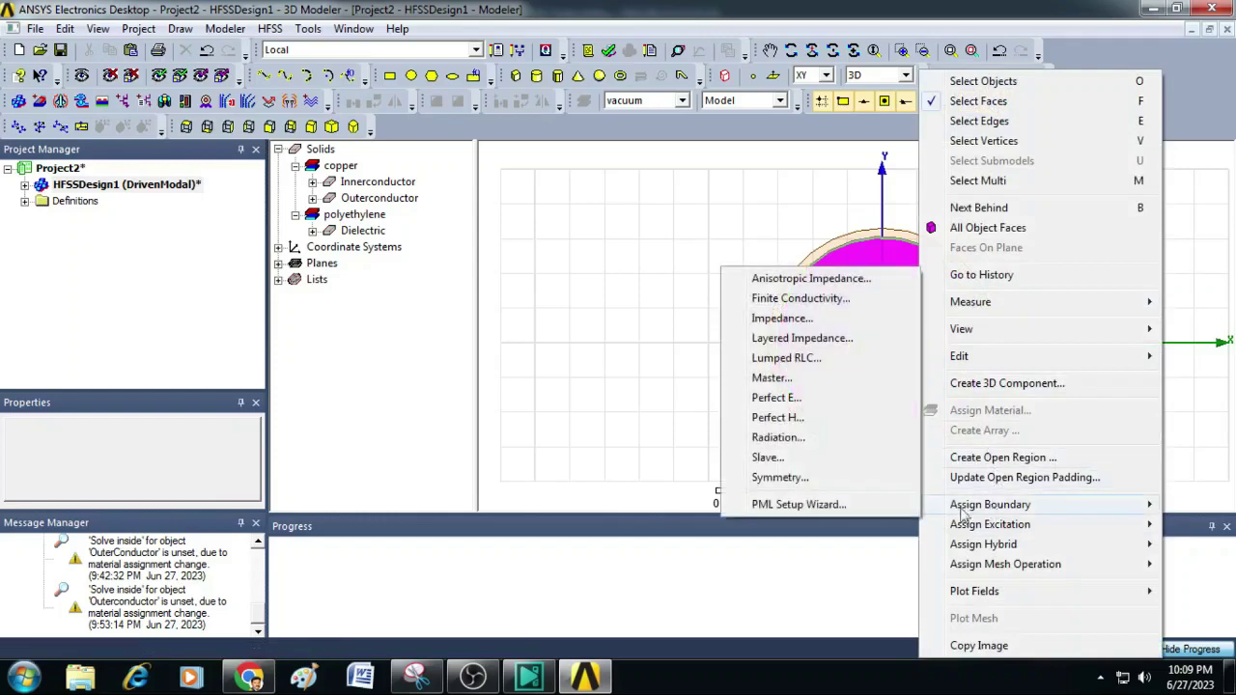
{"action": "left_click", "coordinate": [814, 442]}
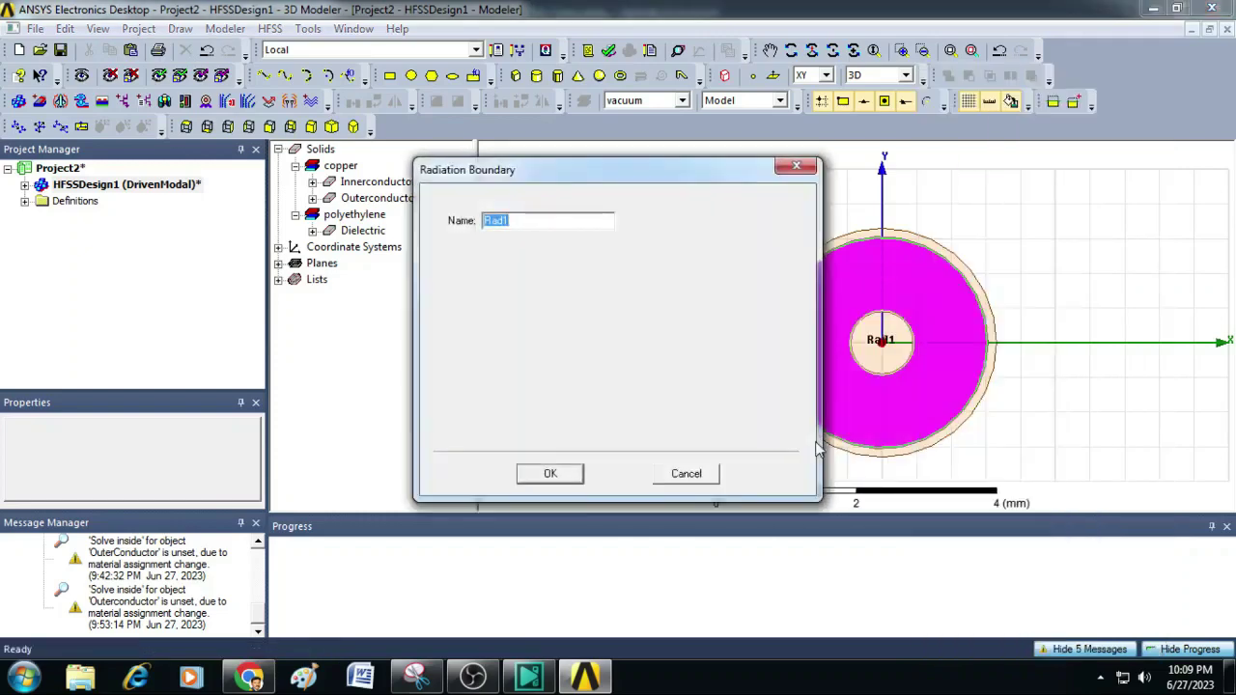
{"action": "left_click", "coordinate": [550, 475]}
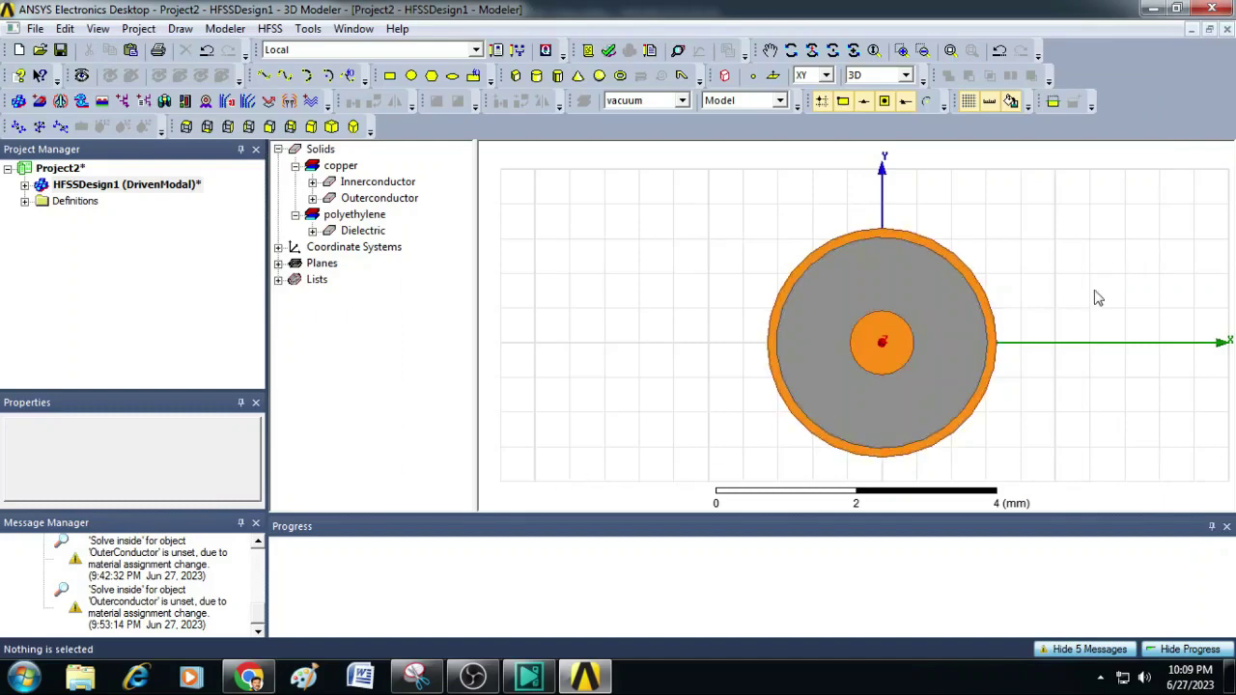
Step: Rotate to a side view and assign a Wave Port excitation to the dielectric's end face
{"action": "left_click", "coordinate": [812, 51]}
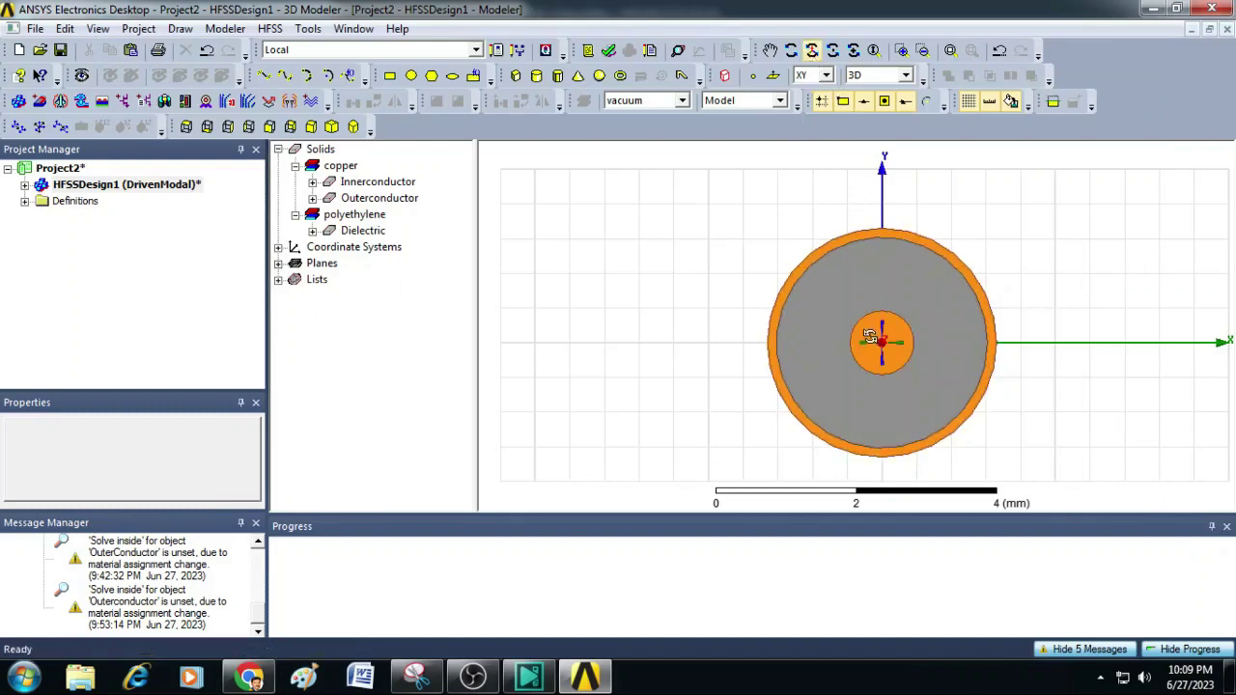
{"action": "left_click_drag", "start_coordinate": [875, 340], "coordinate": [920, 115]}
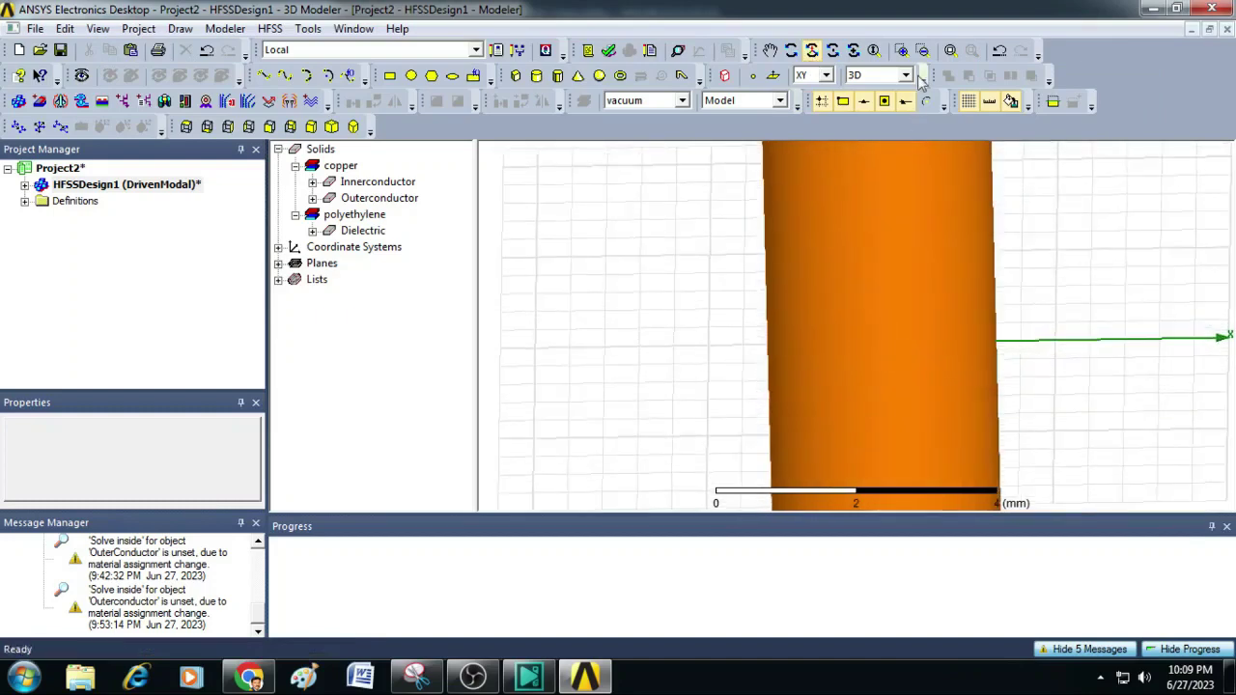
{"action": "left_click", "coordinate": [950, 50]}
{"action": "left_click_drag", "start_coordinate": [860, 369], "coordinate": [857, 328]}
{"action": "right_click", "coordinate": [684, 261]}
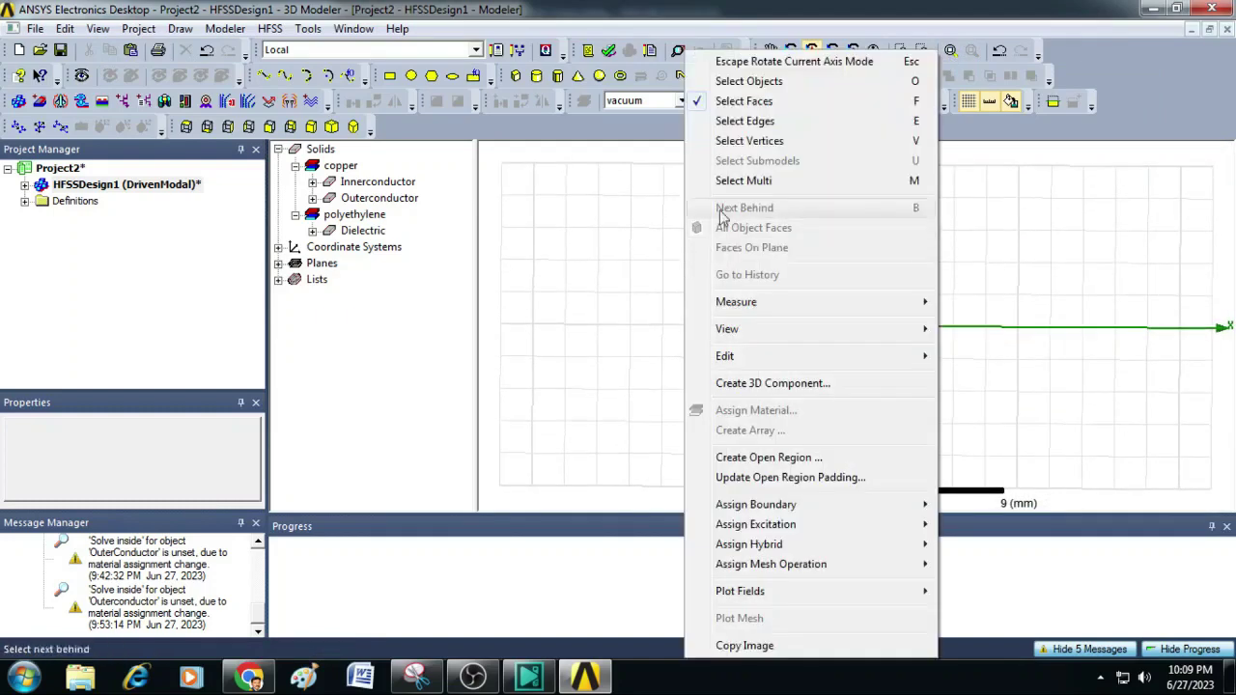
{"action": "left_click", "coordinate": [792, 76]}
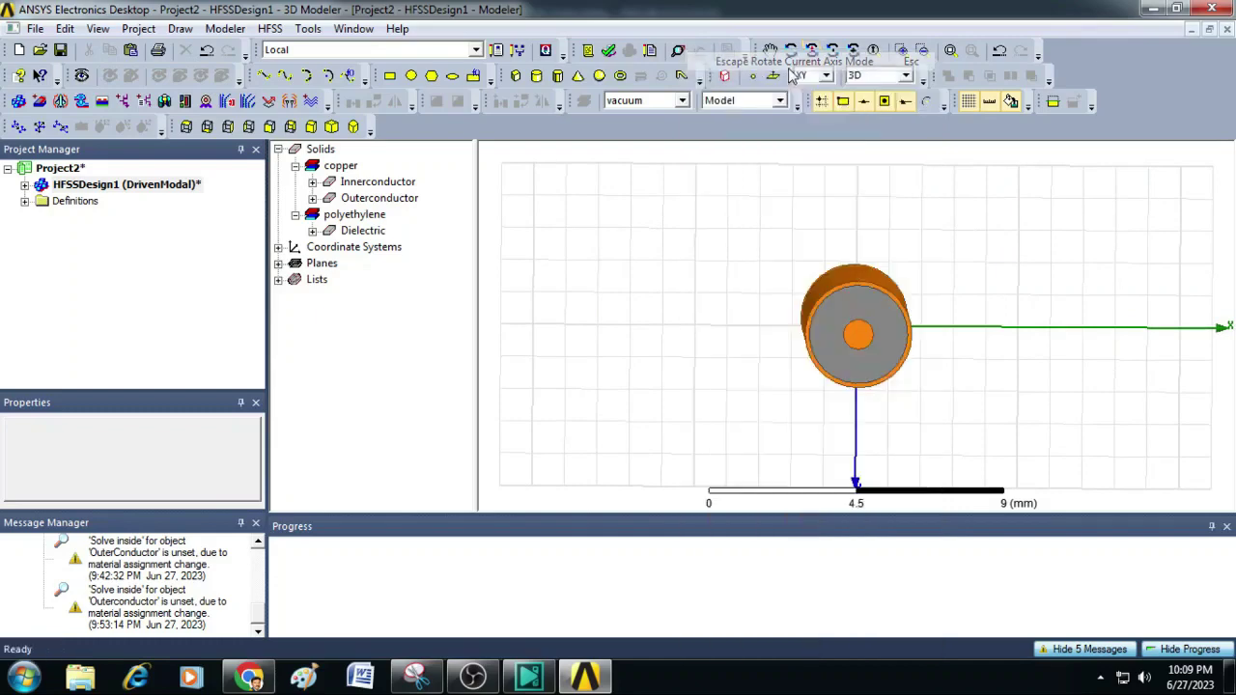
{"action": "left_click", "coordinate": [855, 311]}
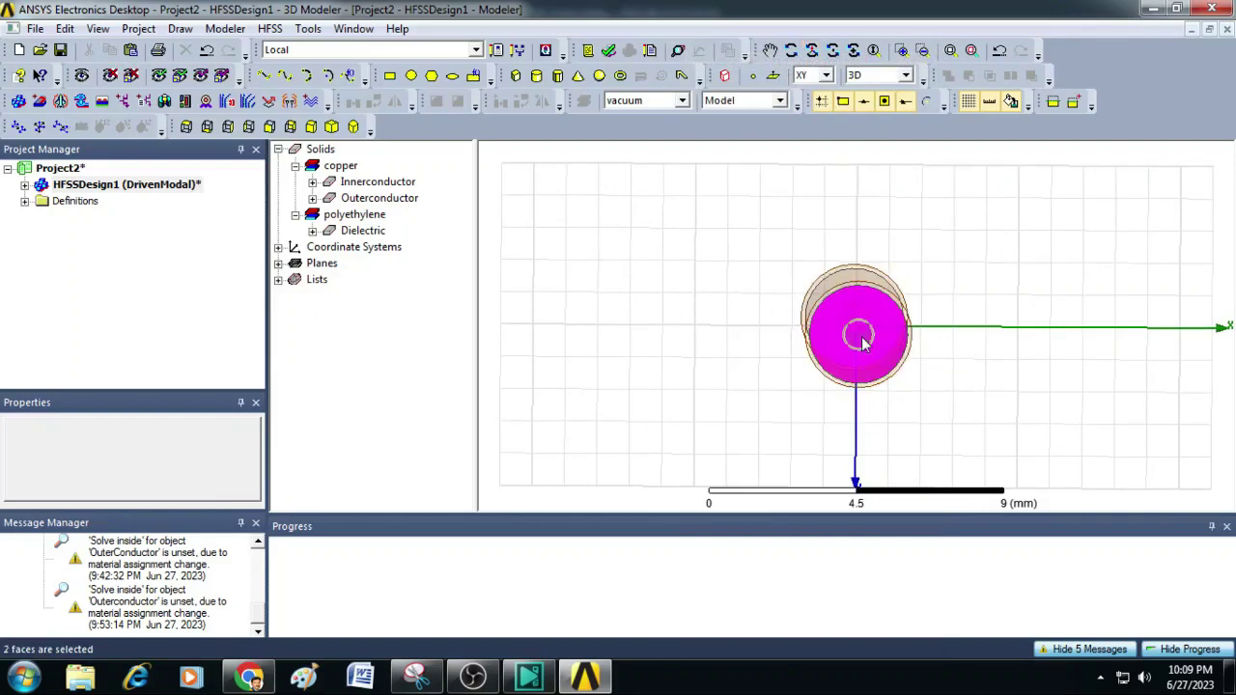
{"action": "right_click", "coordinate": [873, 324]}
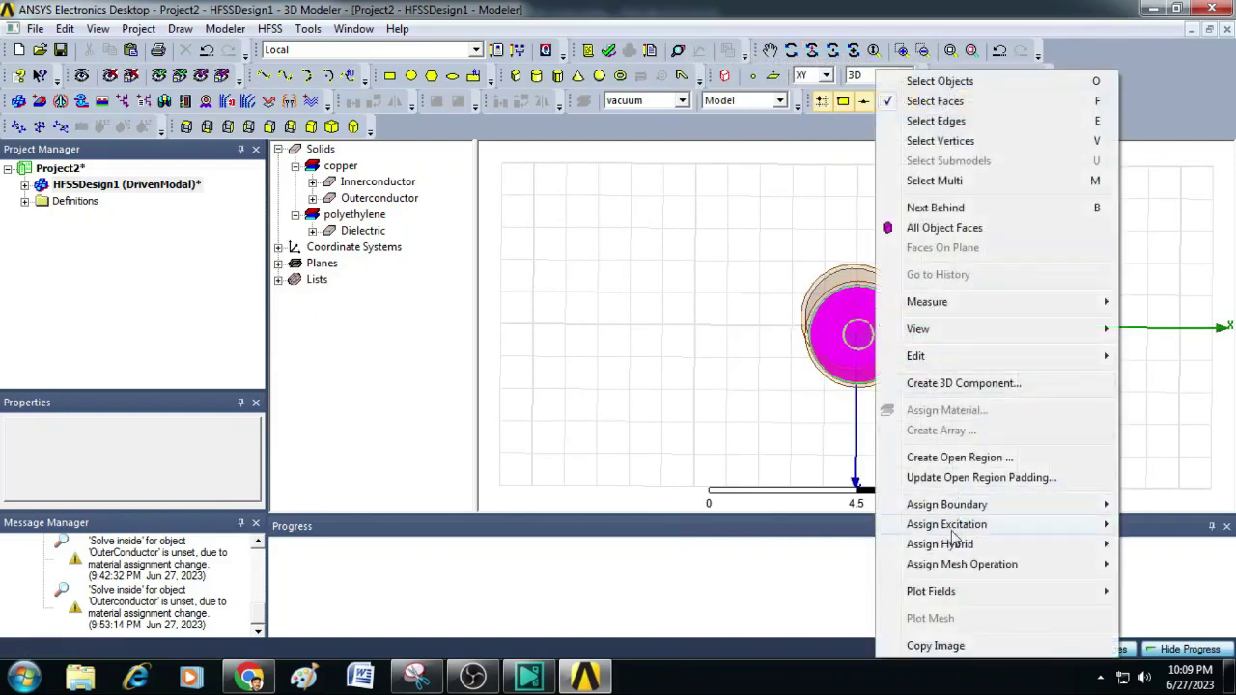
{"action": "mouse_move", "coordinate": [961, 530]}
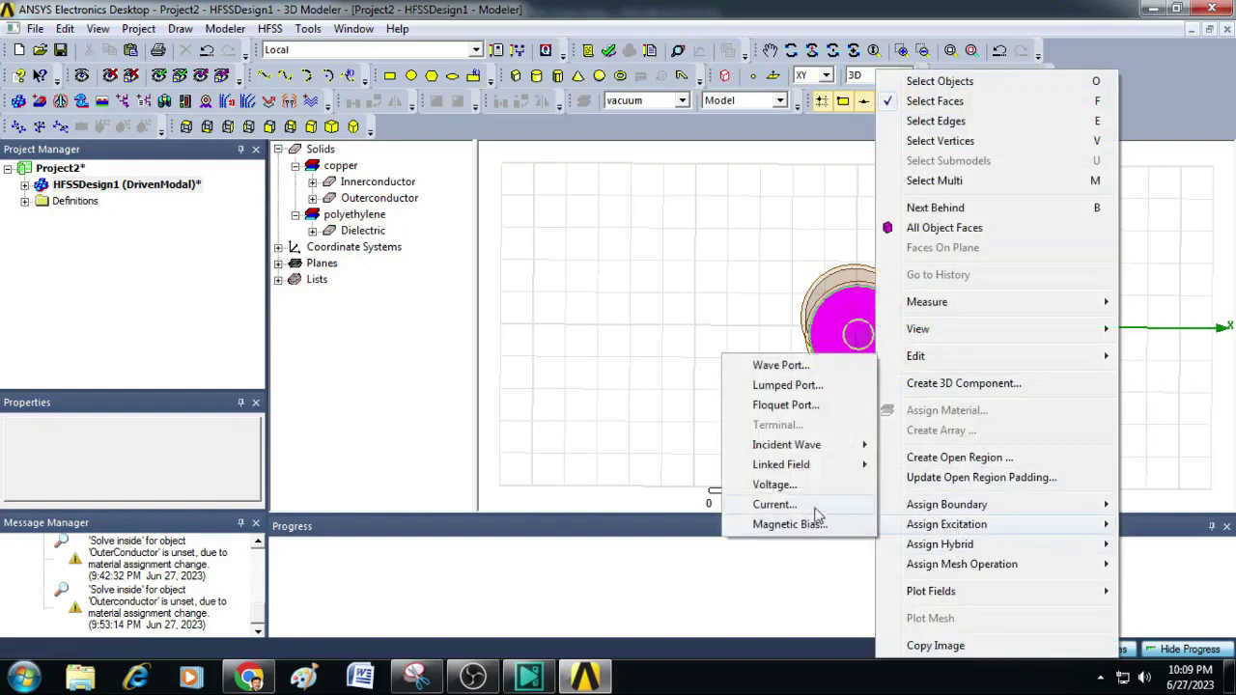
{"action": "left_click", "coordinate": [791, 367]}
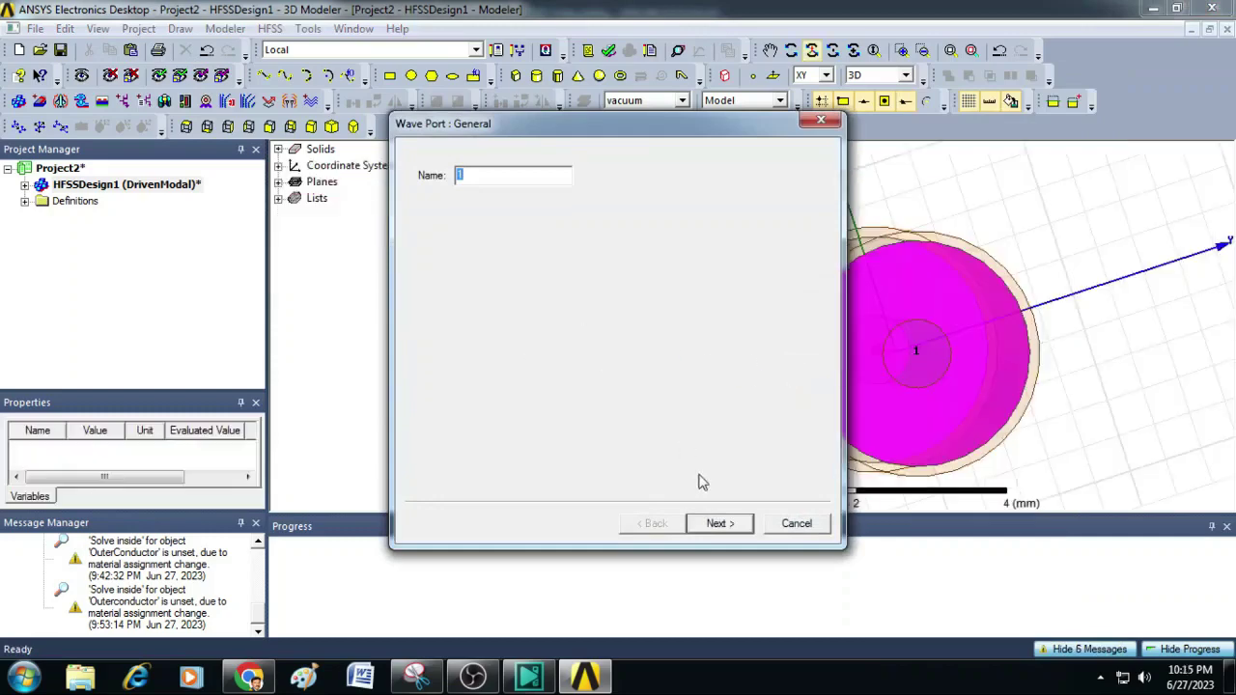
Step: Choose a new integration line for wave port mode 1
{"action": "left_click", "coordinate": [720, 524]}
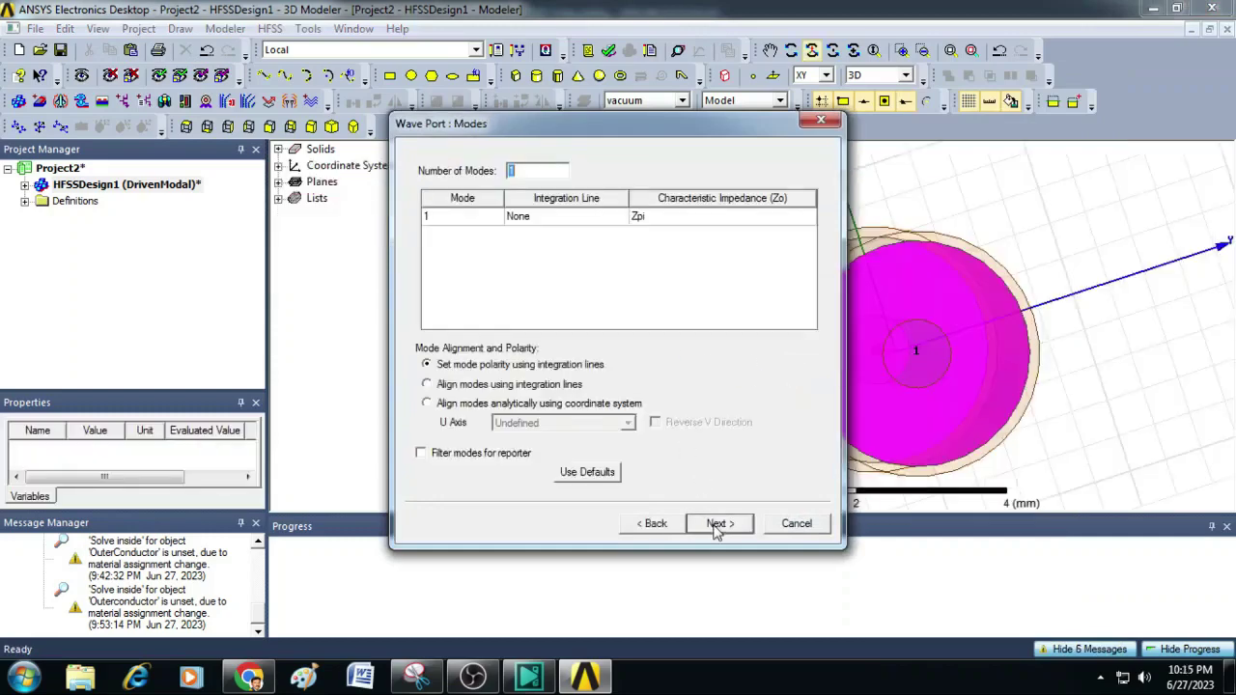
{"action": "left_click", "coordinate": [579, 218]}
{"action": "left_click", "coordinate": [580, 217]}
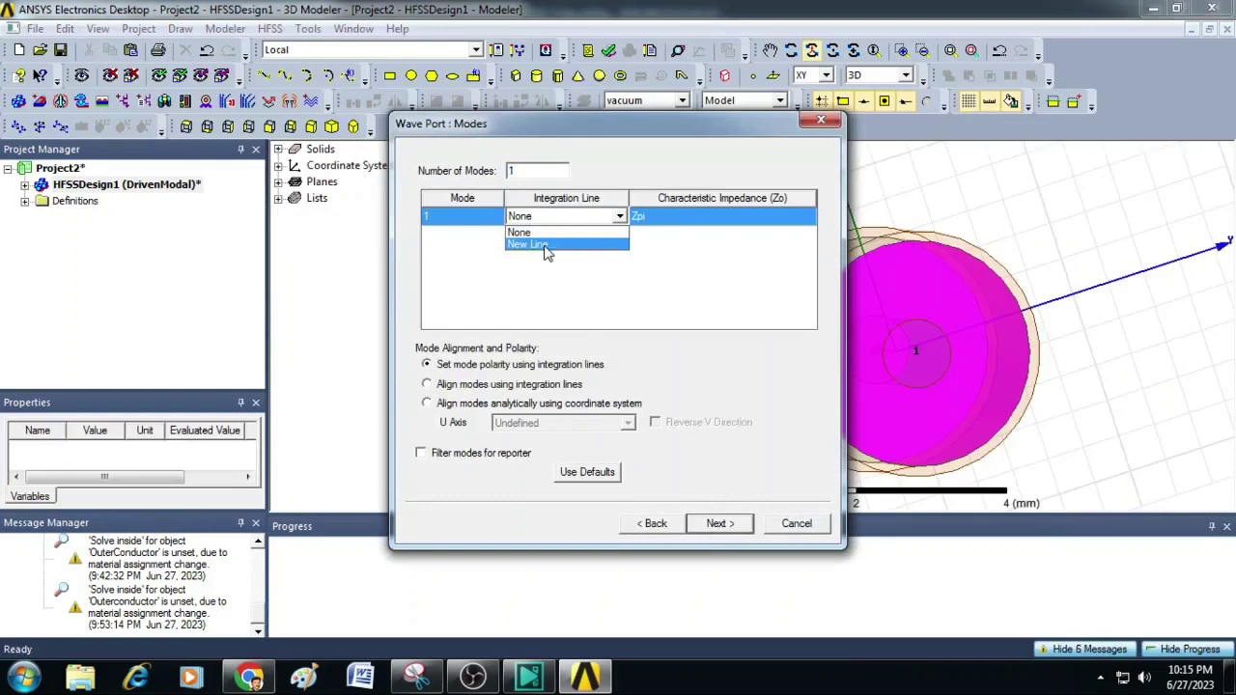
{"action": "left_click", "coordinate": [544, 245]}
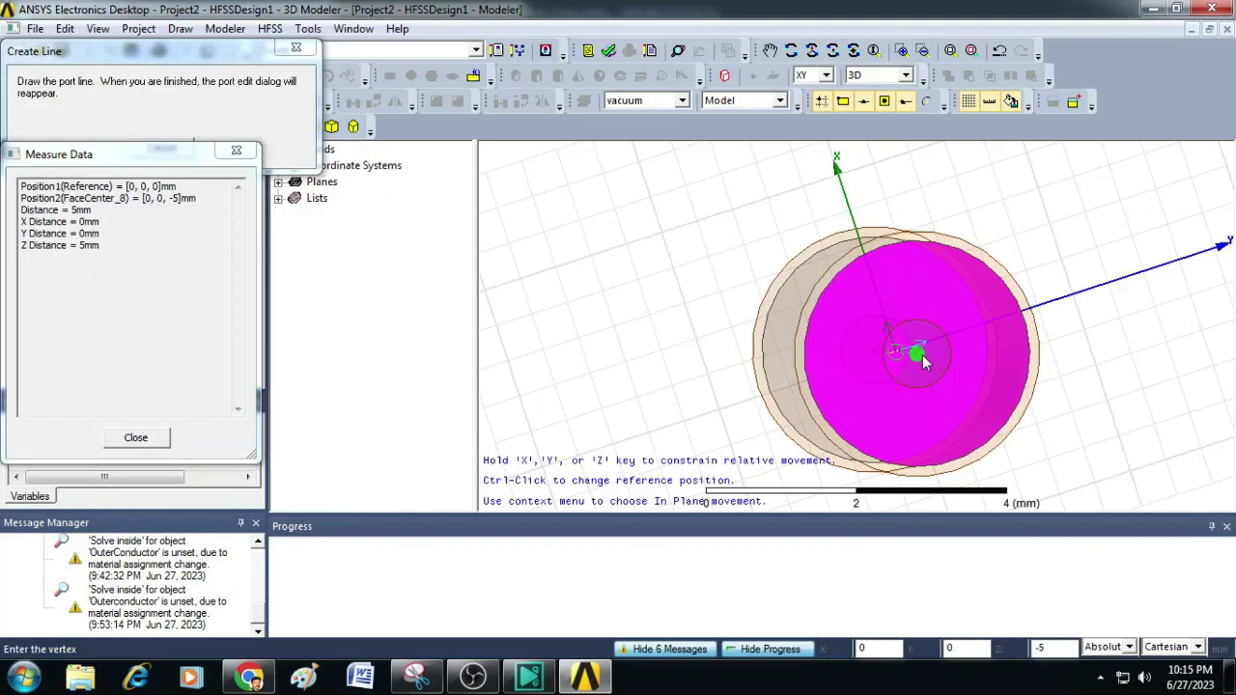
Step: Draw the integration line from the face centre to the dielectric's outer edge and finish the port
{"action": "left_click", "coordinate": [920, 355]}
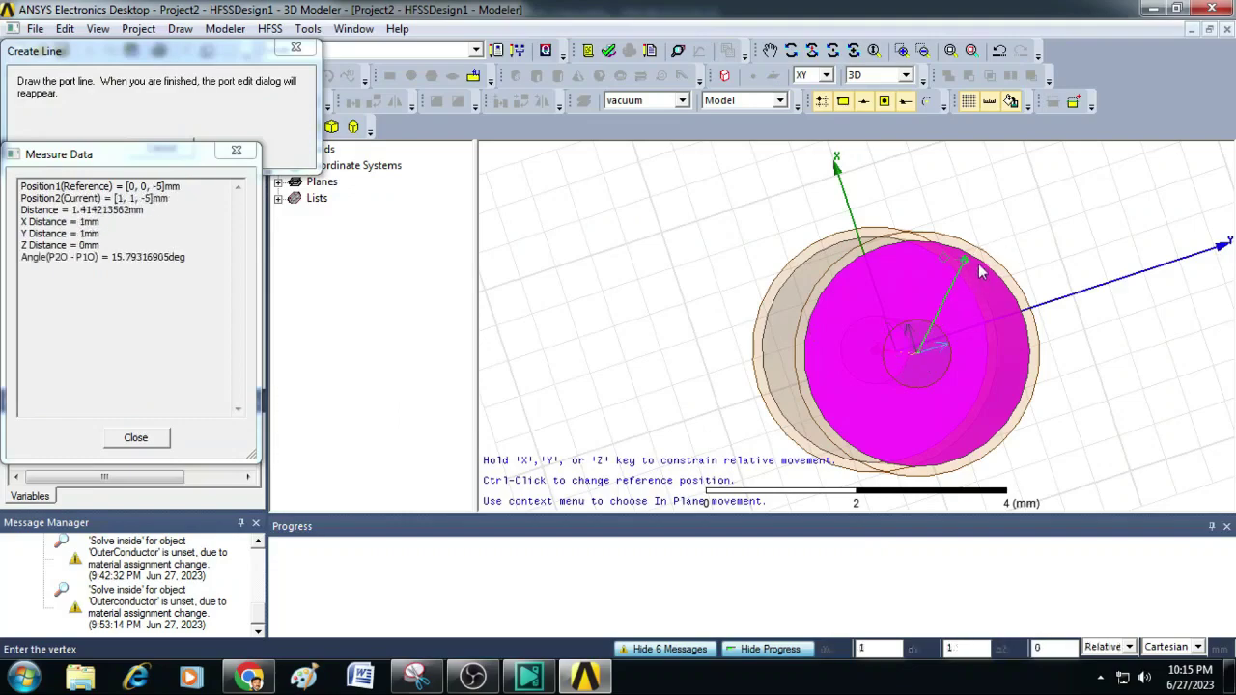
{"action": "scroll", "coordinate": [978, 268], "scroll_direction": "up", "scroll_amount": 8}
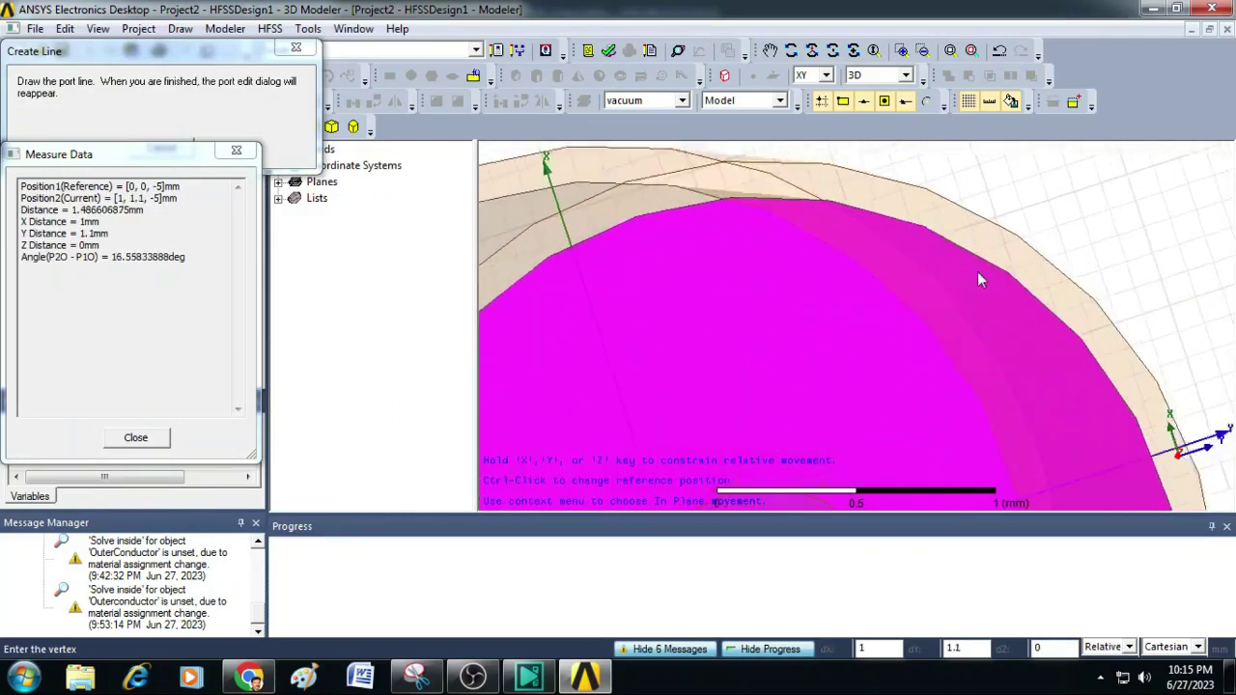
{"action": "scroll", "coordinate": [978, 269], "scroll_direction": "up", "scroll_amount": 6}
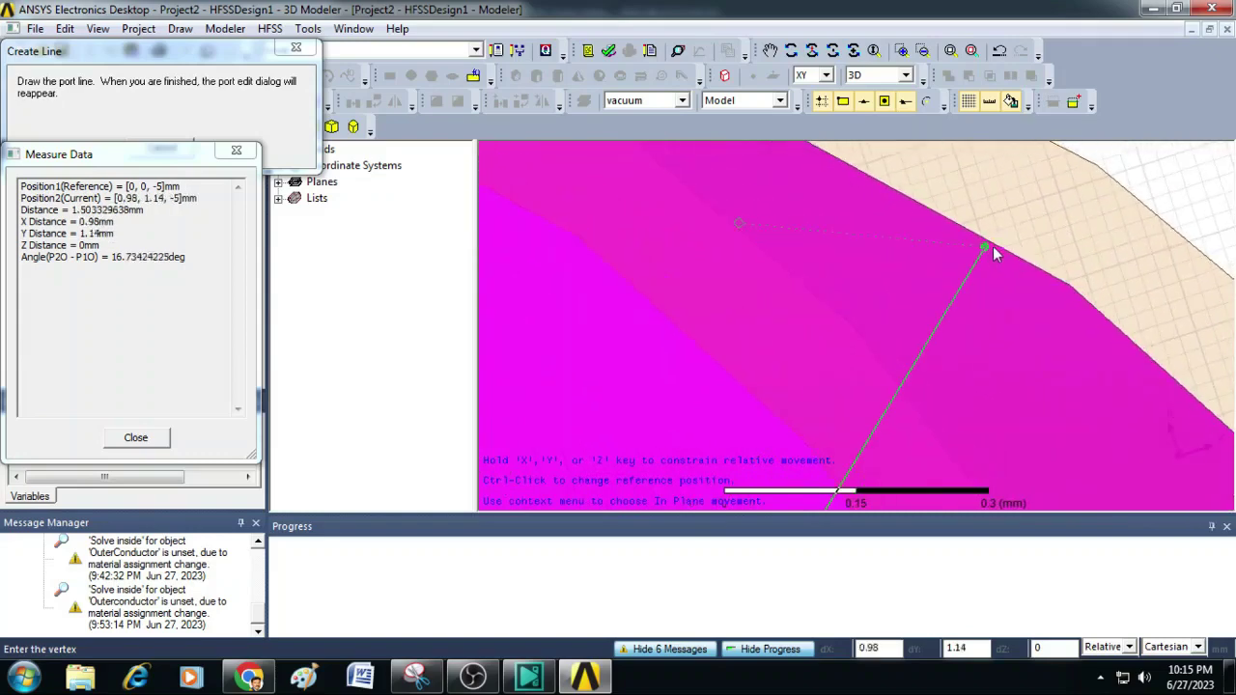
{"action": "scroll", "coordinate": [999, 247], "scroll_direction": "up", "scroll_amount": 6}
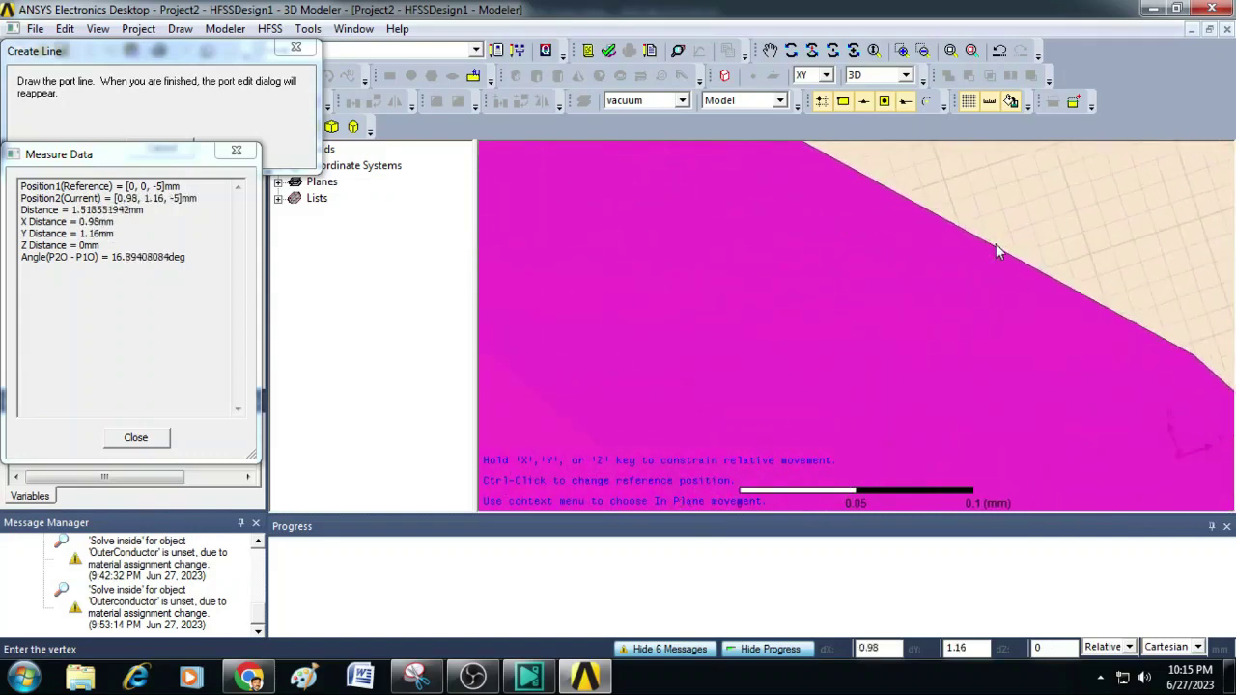
{"action": "scroll", "coordinate": [1004, 256], "scroll_direction": "up", "scroll_amount": 4}
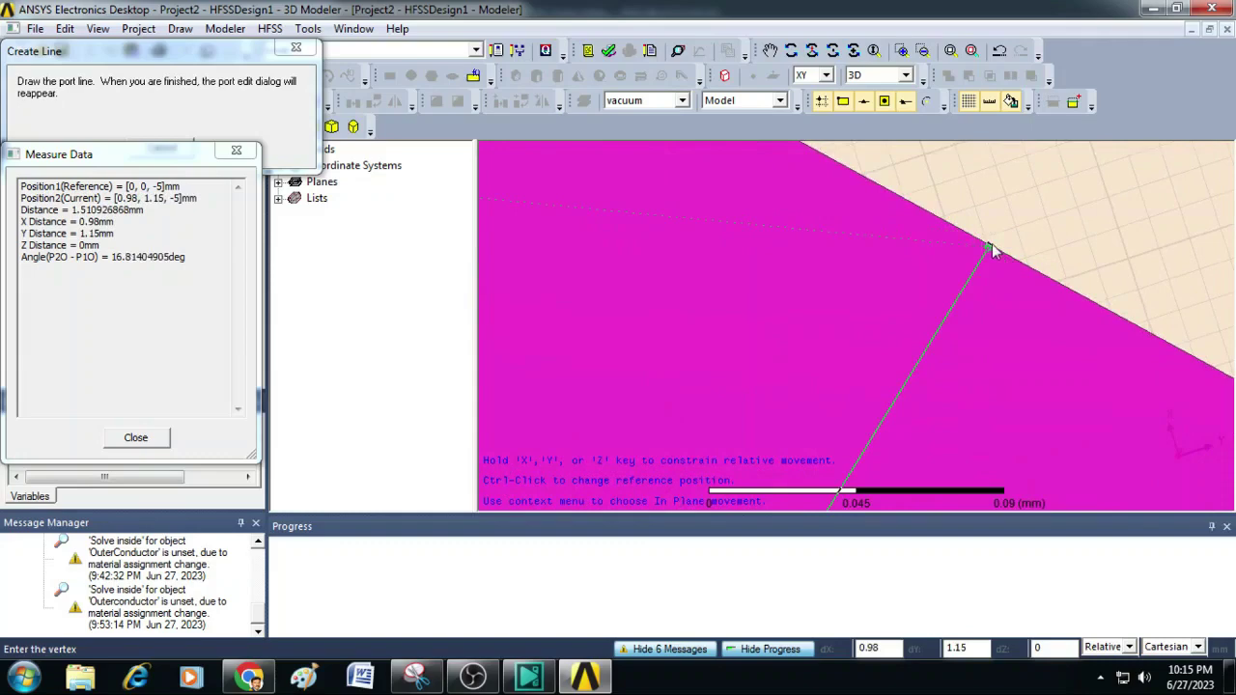
{"action": "scroll", "coordinate": [991, 249], "scroll_direction": "up", "scroll_amount": 3}
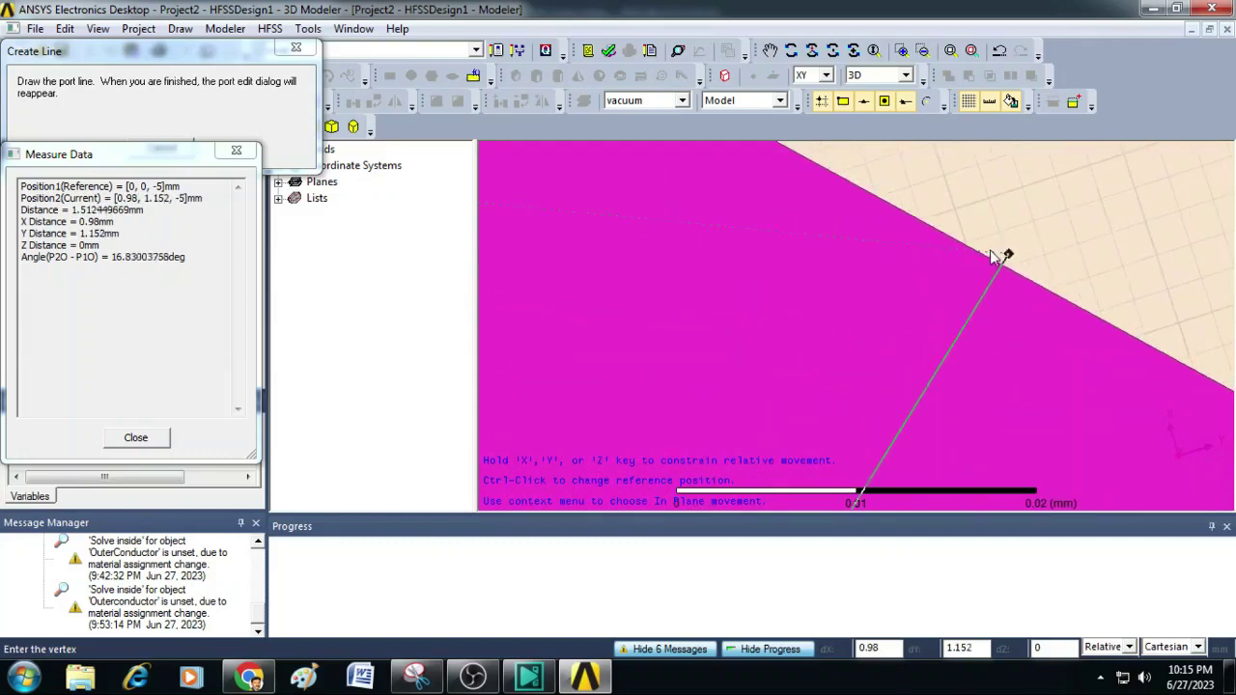
{"action": "left_click", "coordinate": [990, 257]}
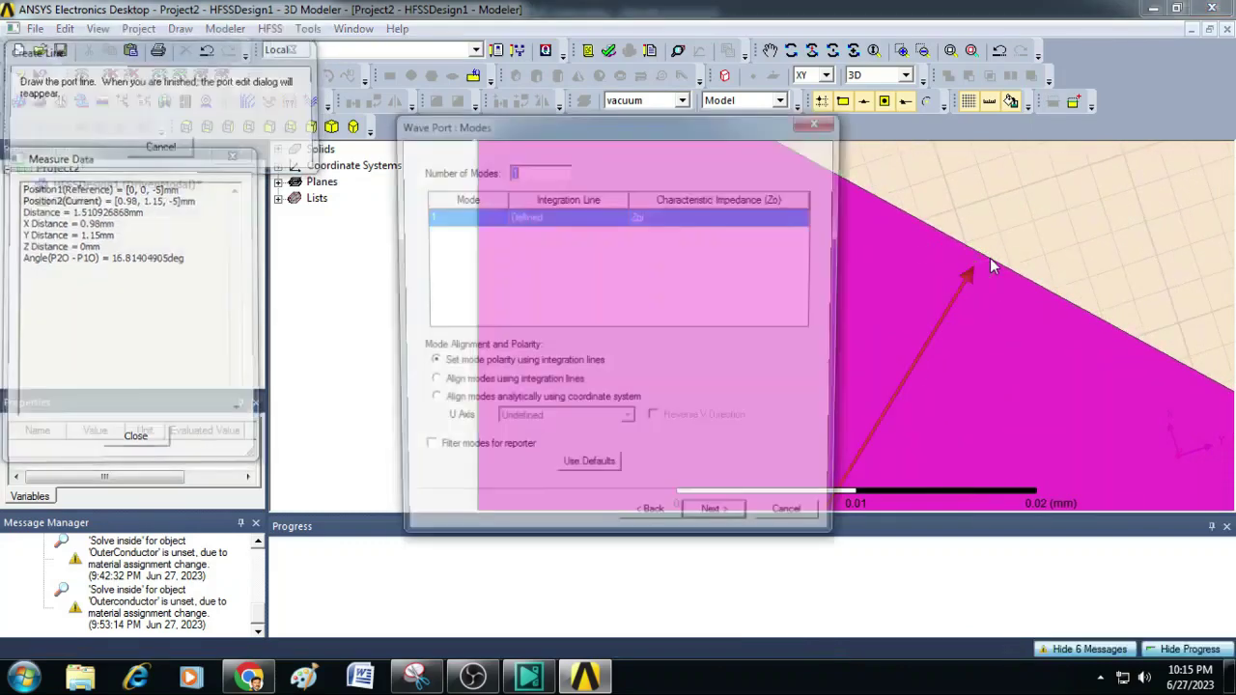
{"action": "left_click", "coordinate": [715, 524]}
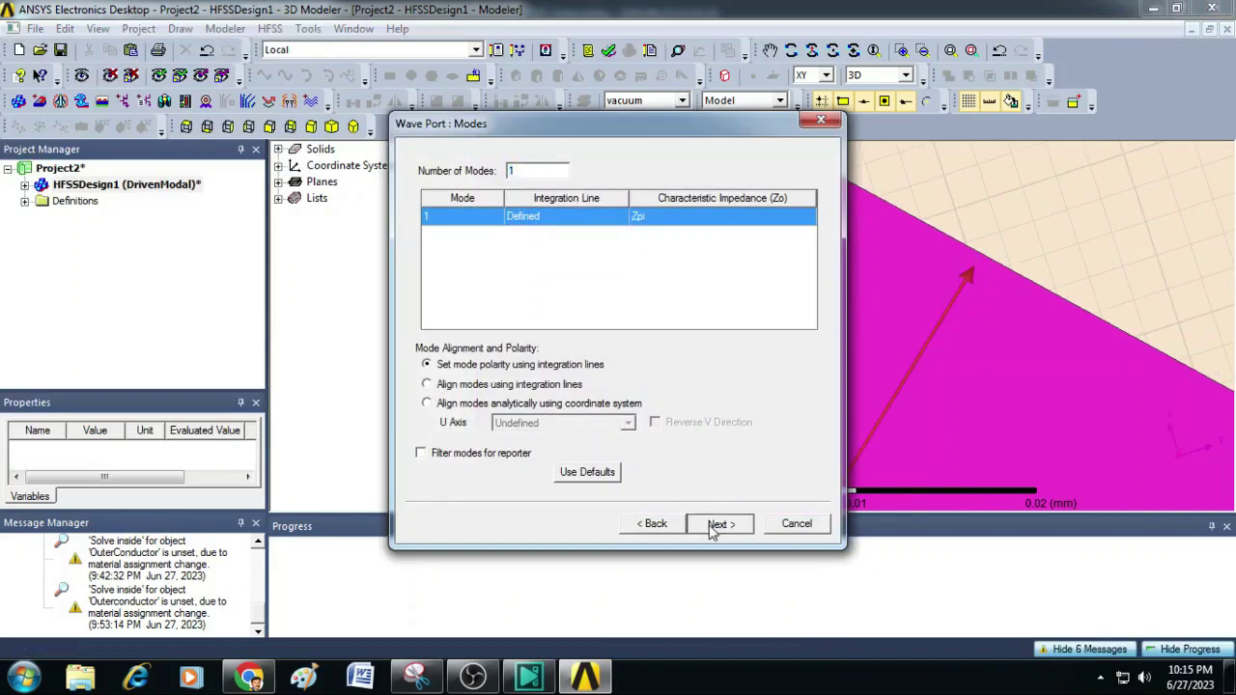
{"action": "left_click", "coordinate": [720, 524]}
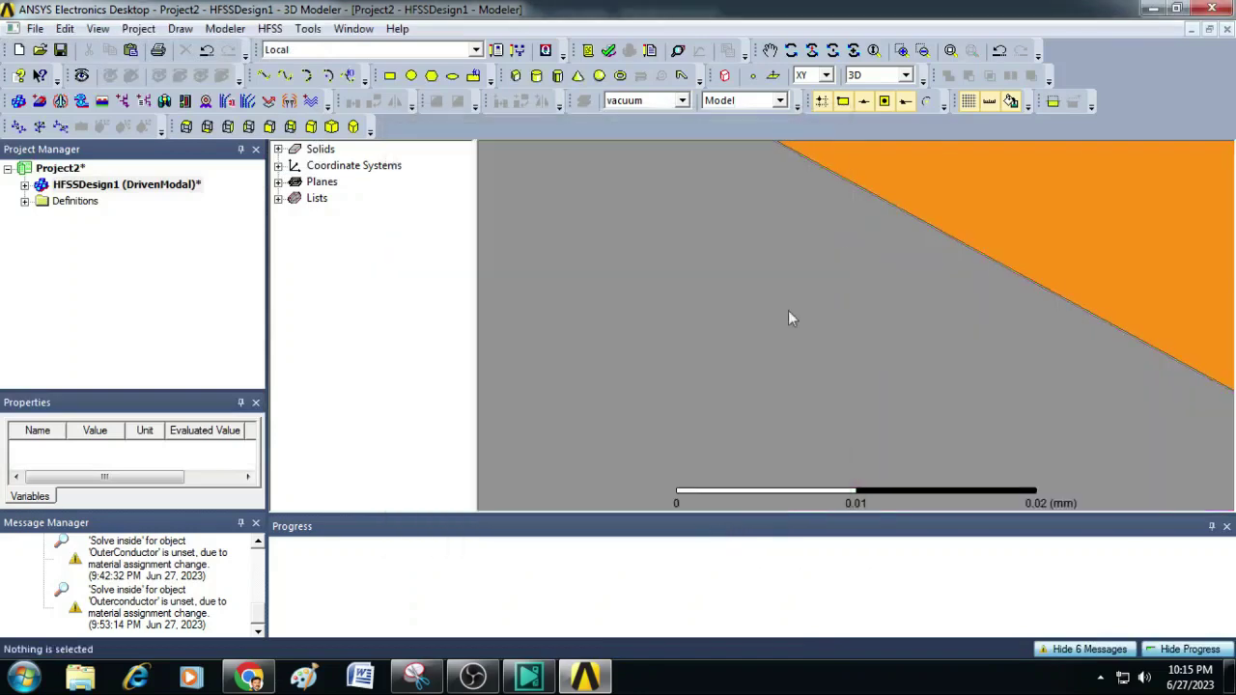
Step: Expand HFSSDesign1's Excitations and Boundaries and inspect port 1, PerfE1, PerfE2 and Rad1
{"action": "left_click", "coordinate": [951, 51]}
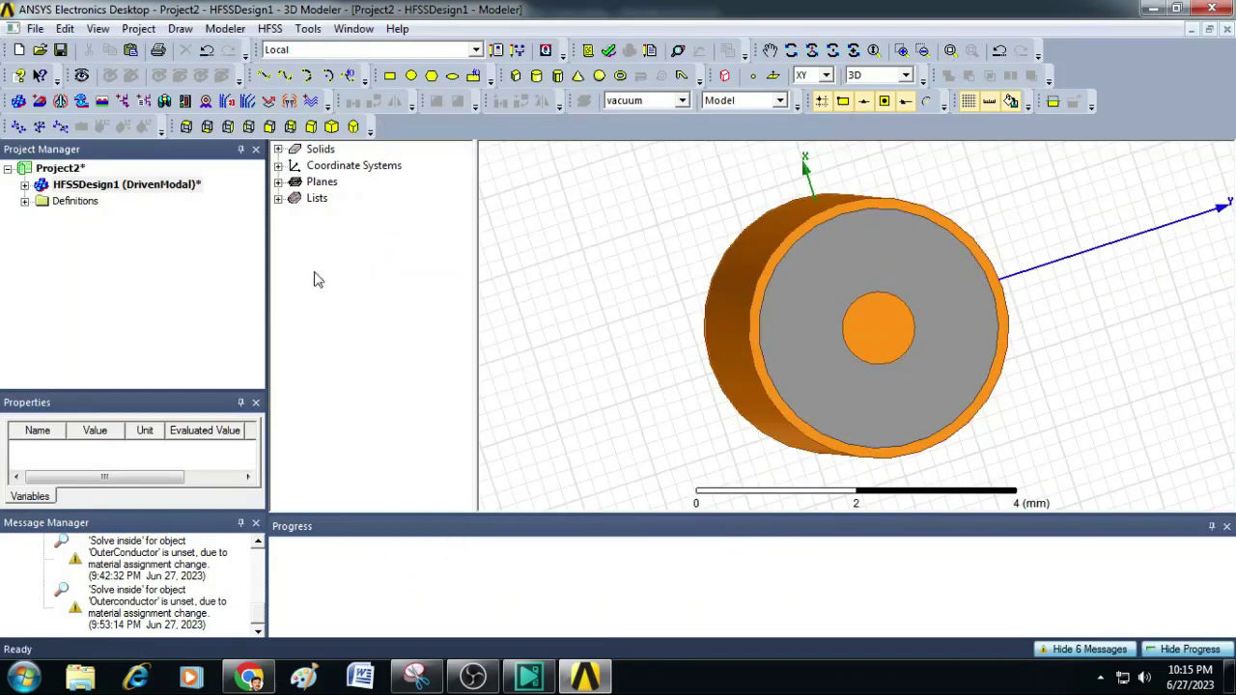
{"action": "left_click", "coordinate": [25, 185]}
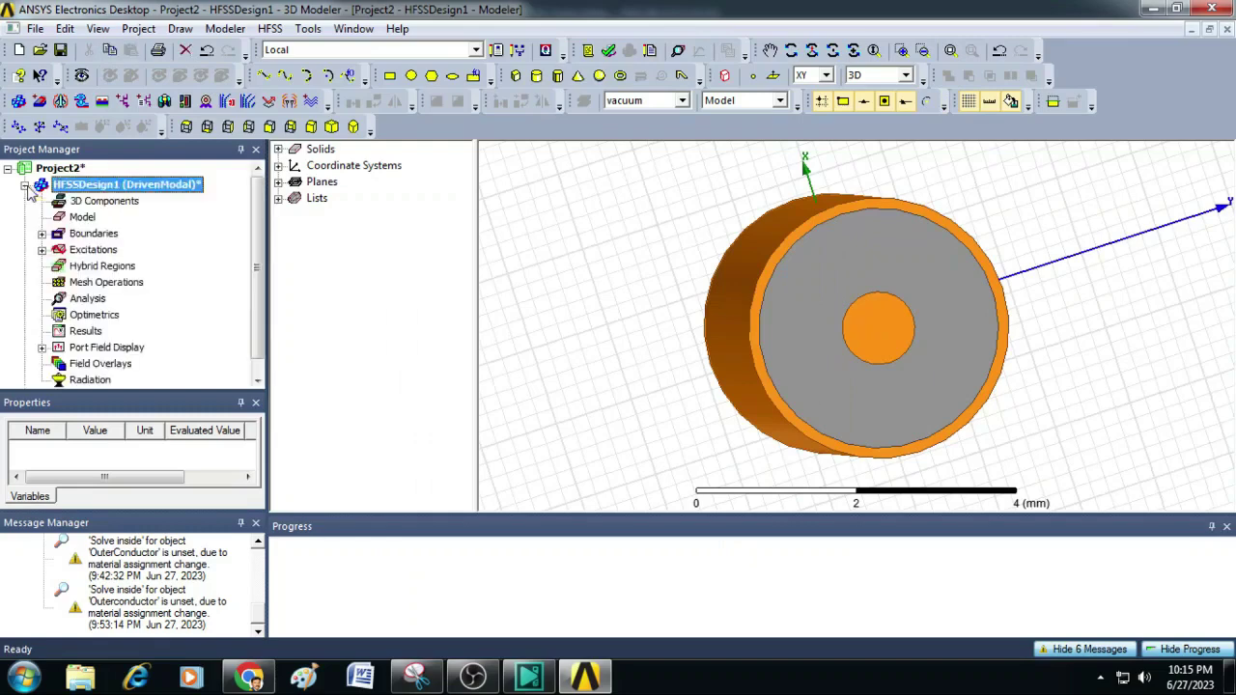
{"action": "left_click", "coordinate": [41, 249]}
{"action": "left_click", "coordinate": [88, 266]}
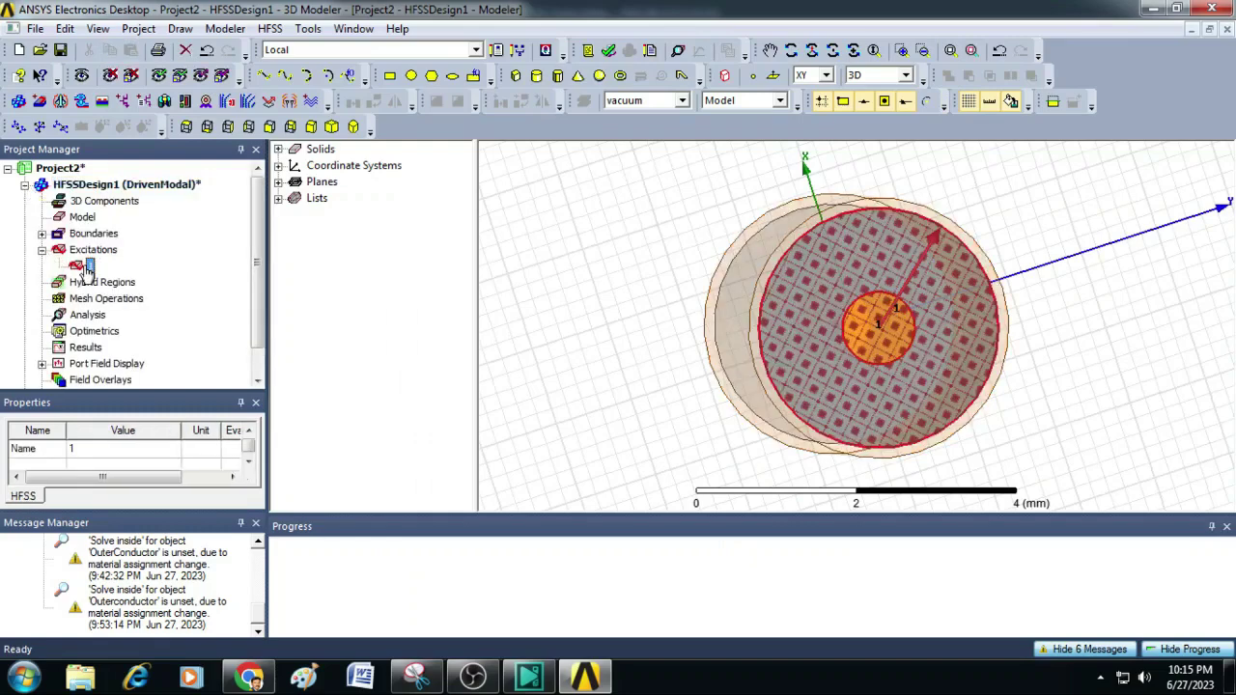
{"action": "left_click", "coordinate": [42, 233]}
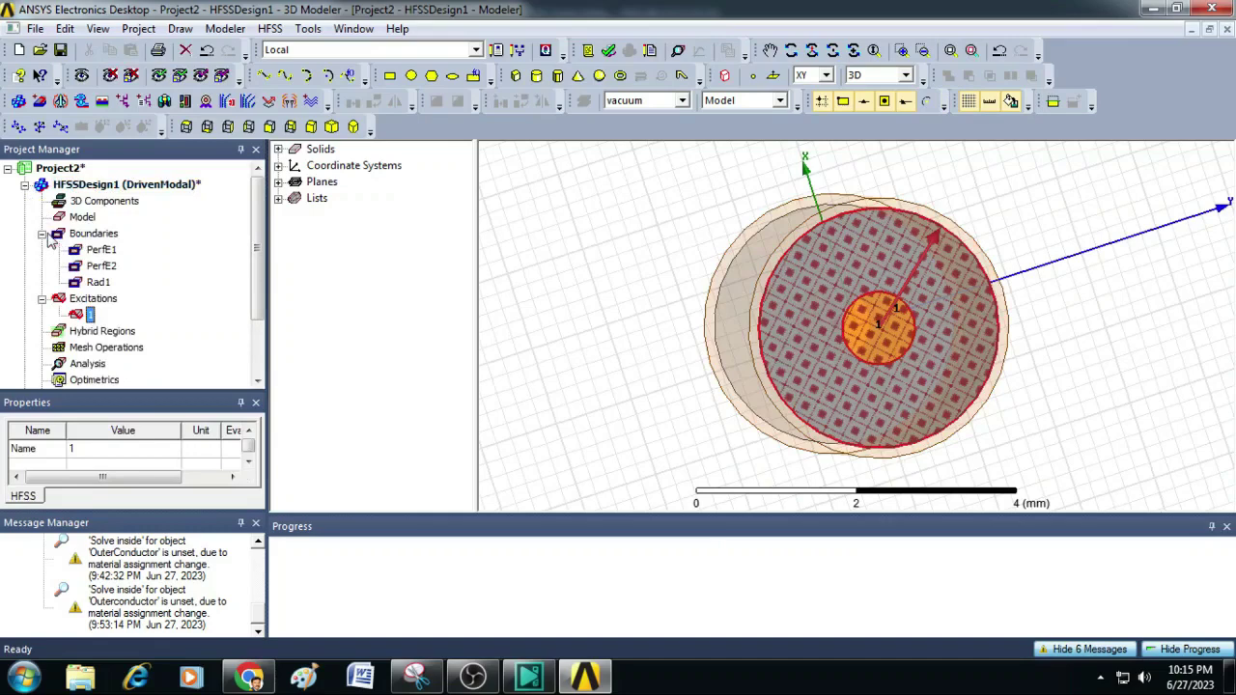
{"action": "left_click", "coordinate": [102, 250]}
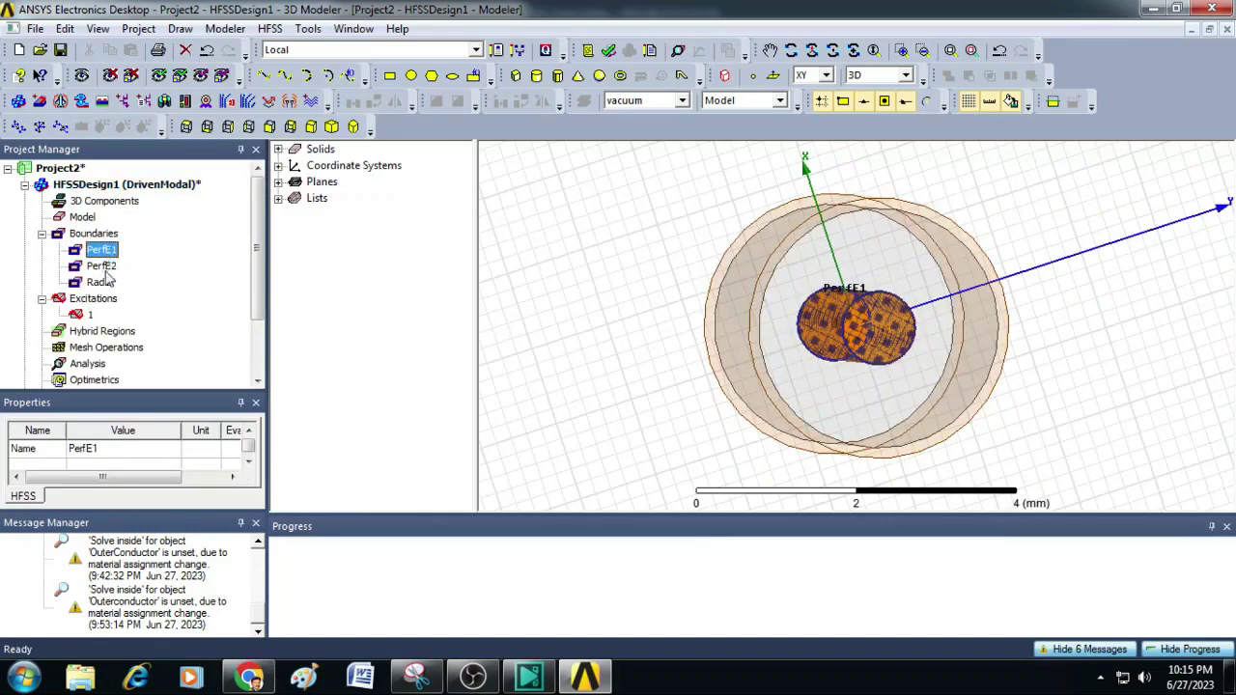
{"action": "left_click", "coordinate": [104, 269]}
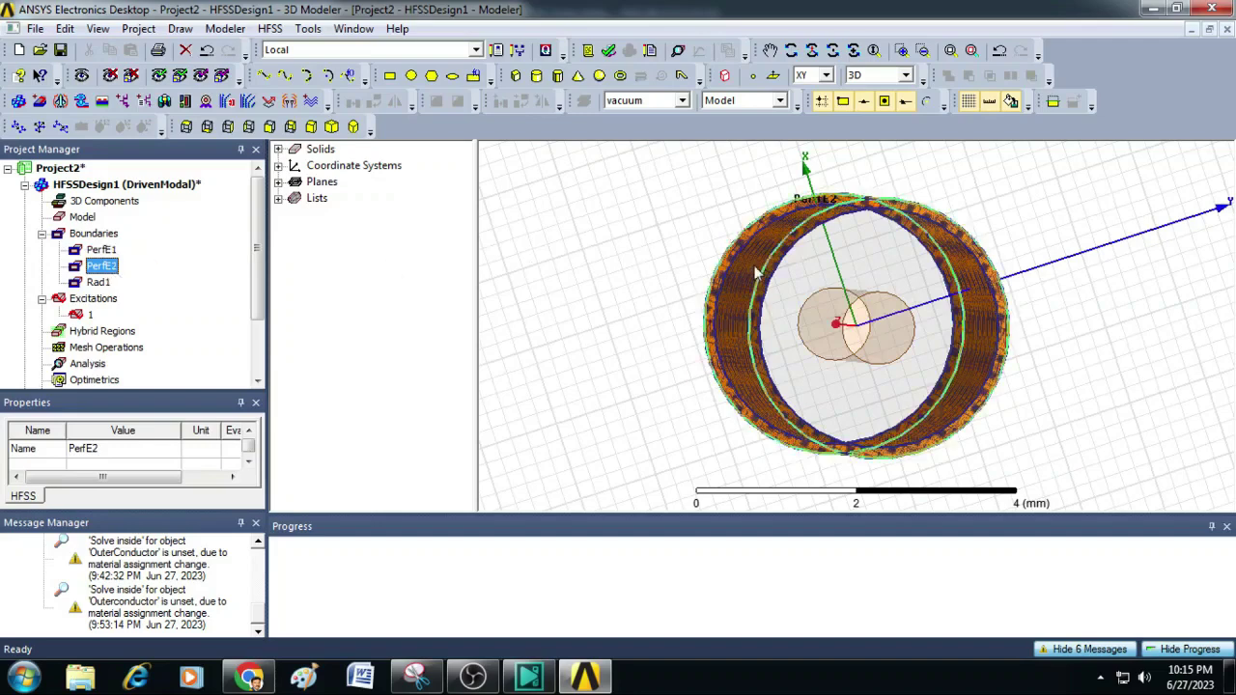
{"action": "left_click", "coordinate": [100, 282]}
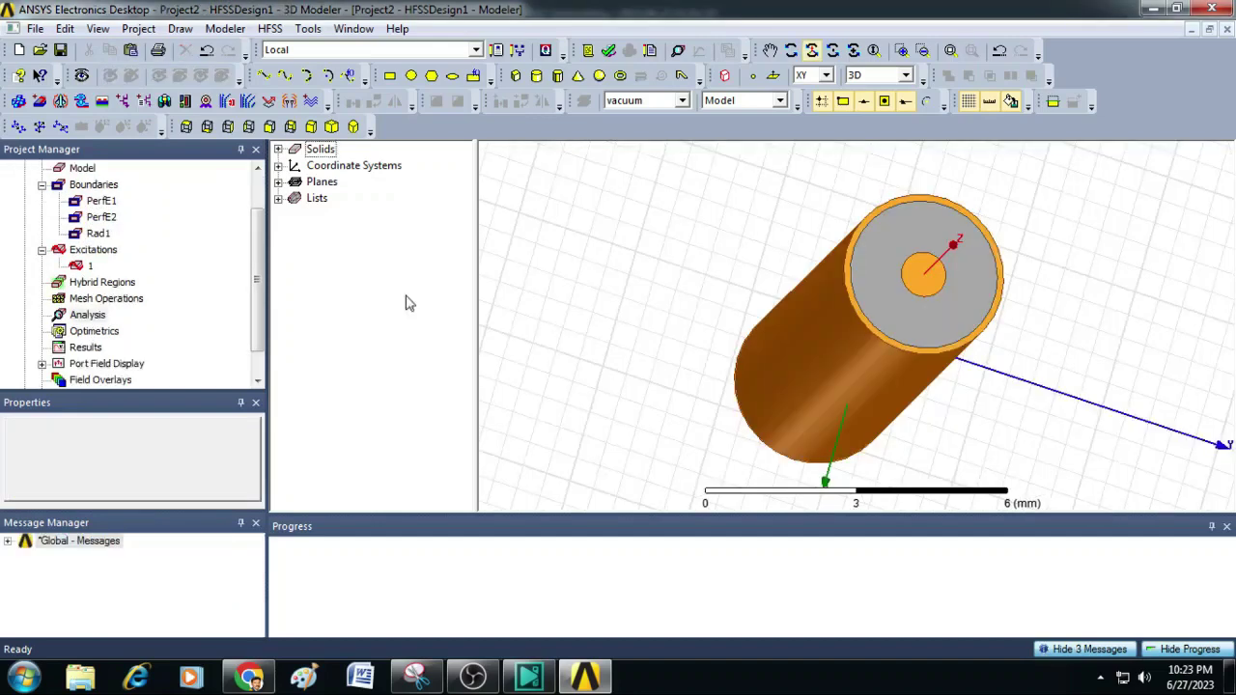
Step: Add solution Setup1 at 8 GHz with maximum passes 1, then view its properties
{"action": "right_click", "coordinate": [97, 320]}
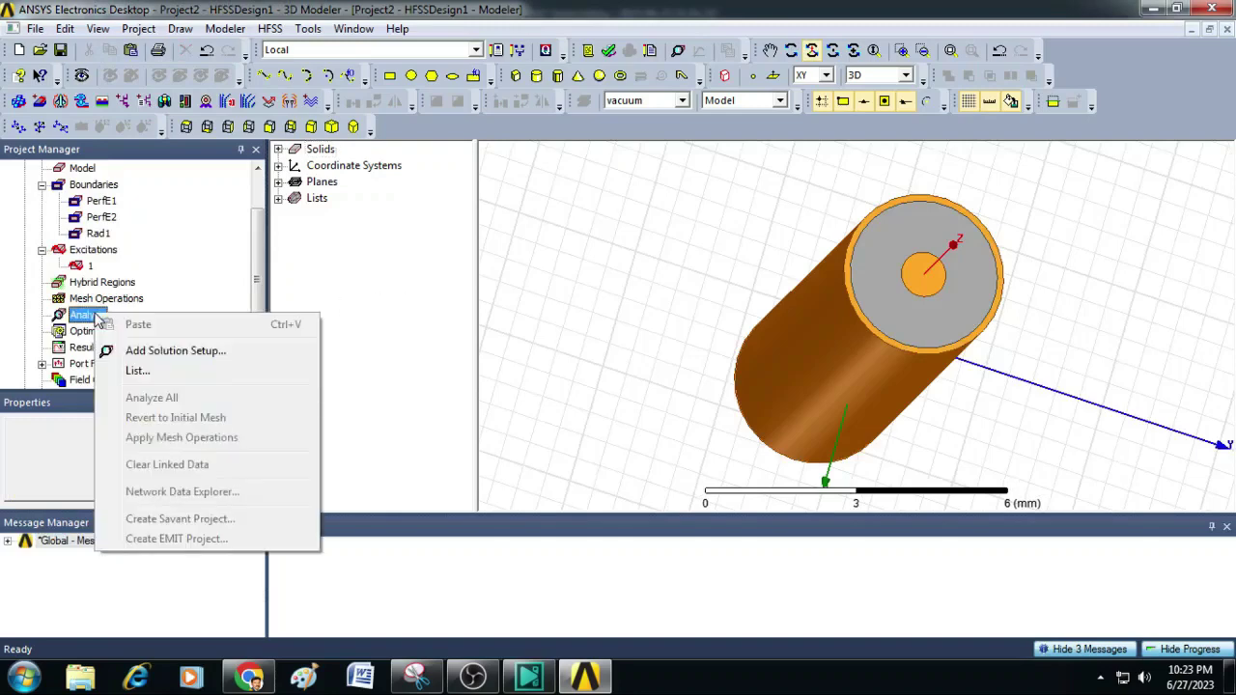
{"action": "left_click", "coordinate": [162, 353]}
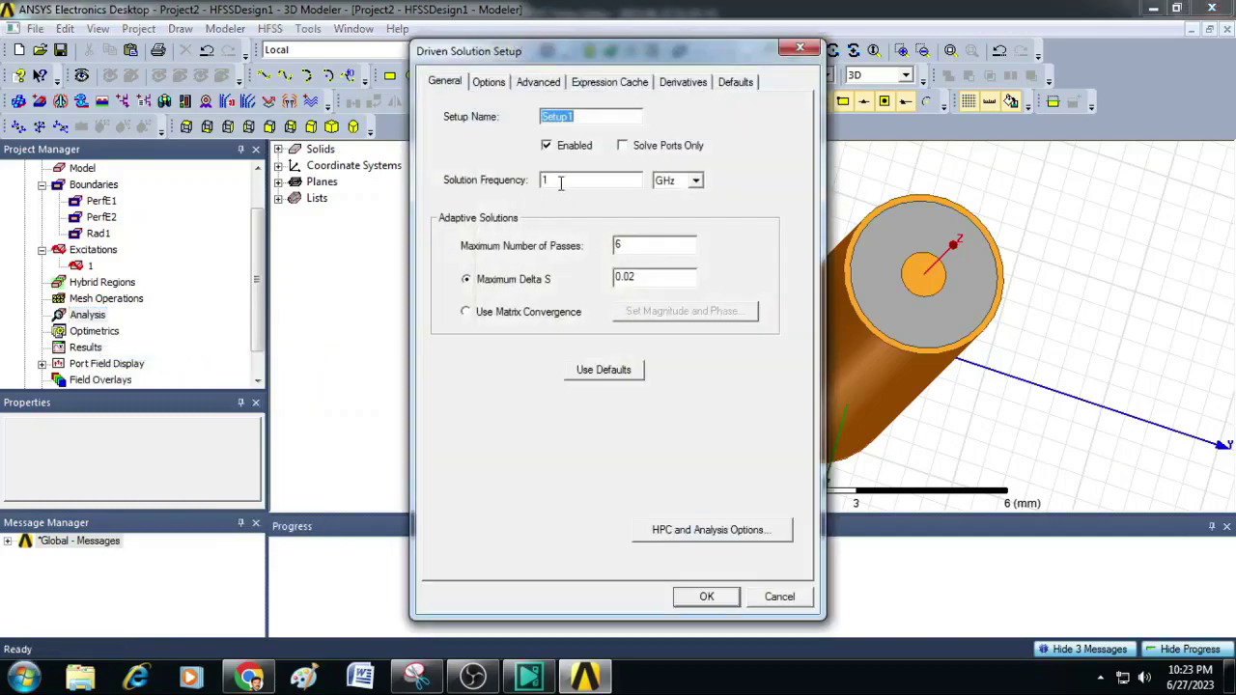
{"action": "double_click", "coordinate": [562, 181]}
{"action": "type", "text": "8"}
{"action": "left_click_drag", "start_coordinate": [653, 243], "coordinate": [593, 244]}
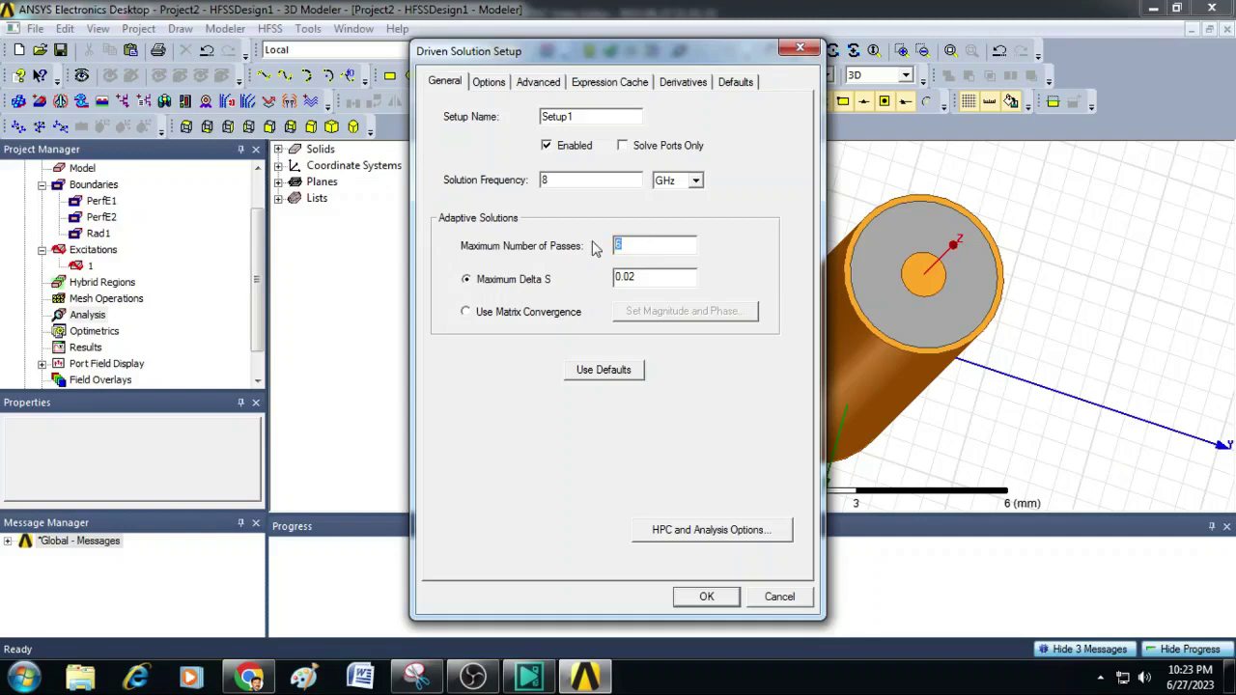
{"action": "type", "text": "18"}
{"action": "left_click", "coordinate": [718, 598]}
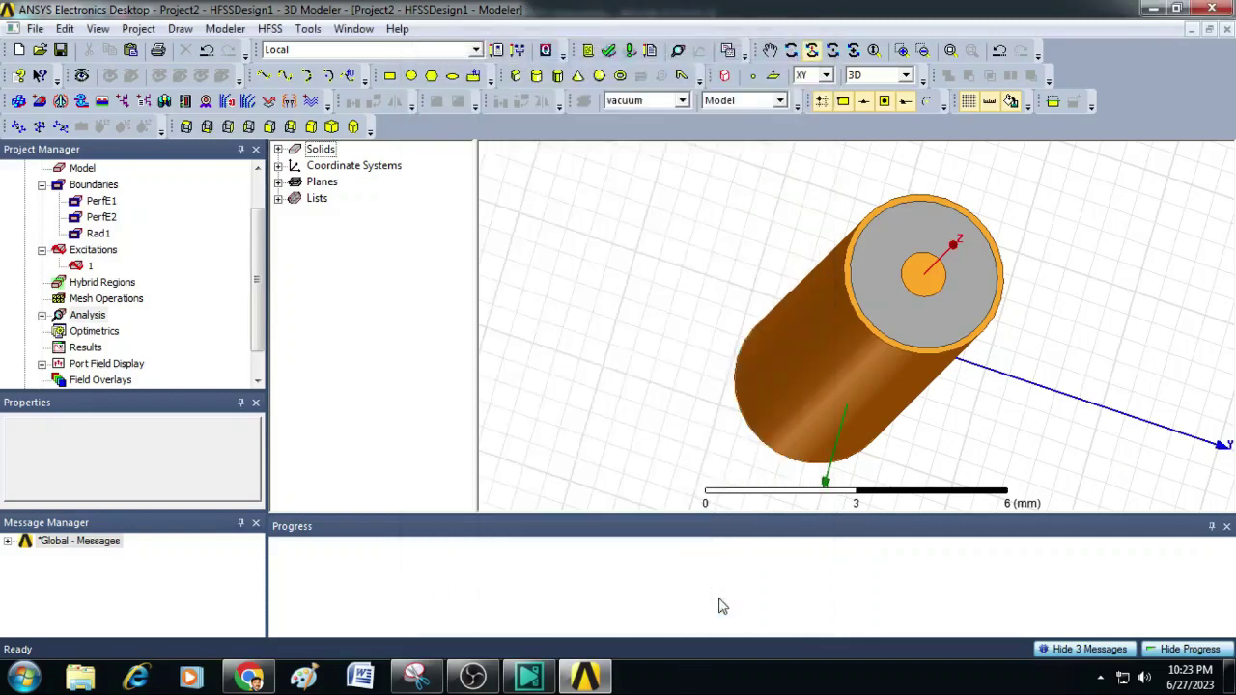
{"action": "double_click", "coordinate": [56, 316]}
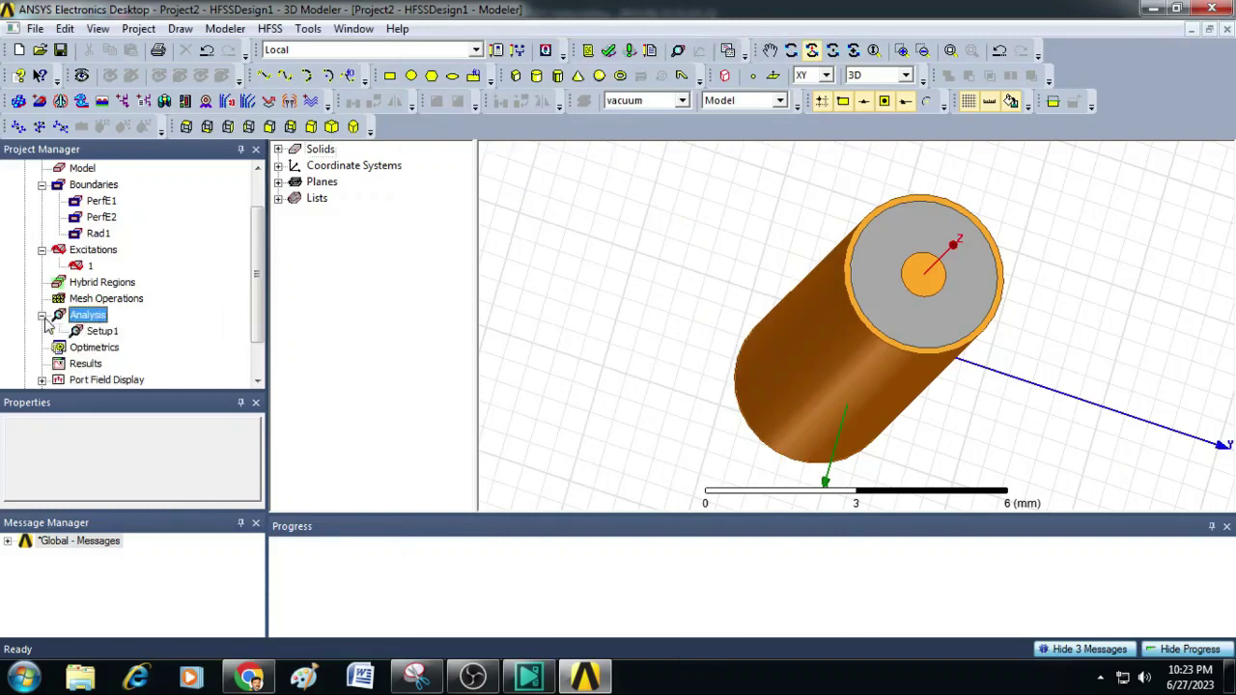
{"action": "left_click", "coordinate": [102, 332]}
Step: Add a Discrete sweep to Setup1: 1–10 GHz, Linear Count with 30 points, saving fields
{"action": "right_click", "coordinate": [102, 332]}
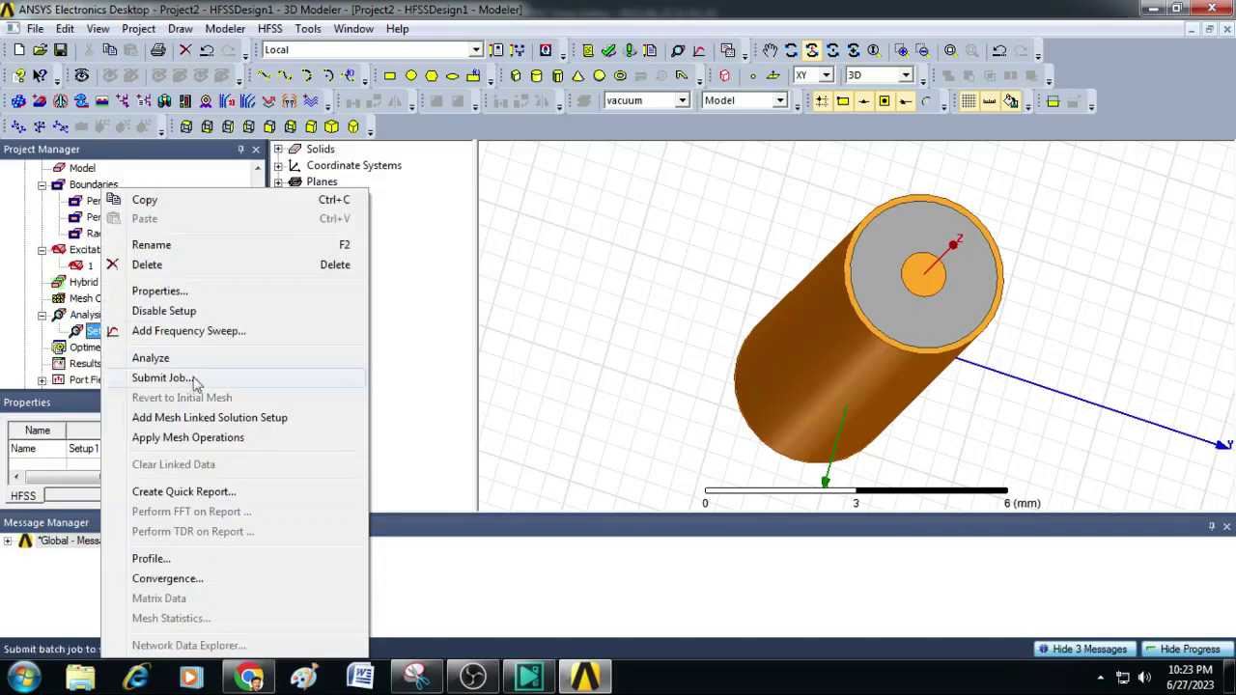
{"action": "left_click", "coordinate": [208, 336]}
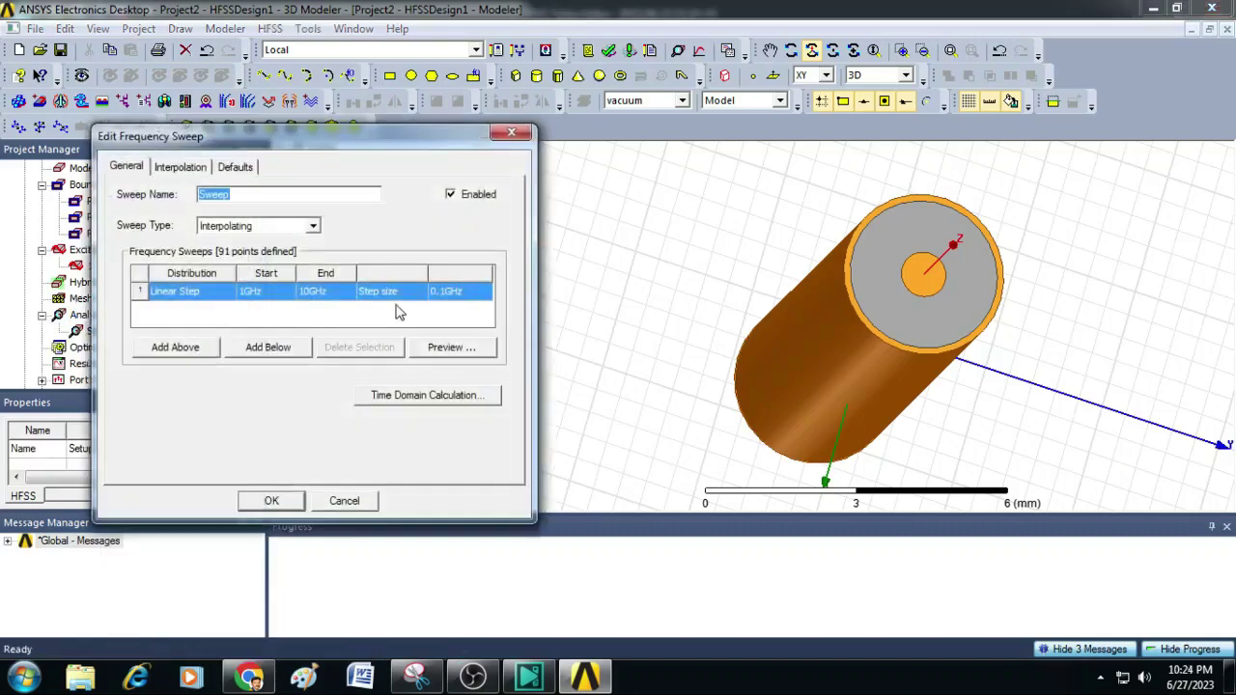
{"action": "left_click", "coordinate": [290, 292]}
{"action": "left_click", "coordinate": [314, 292]}
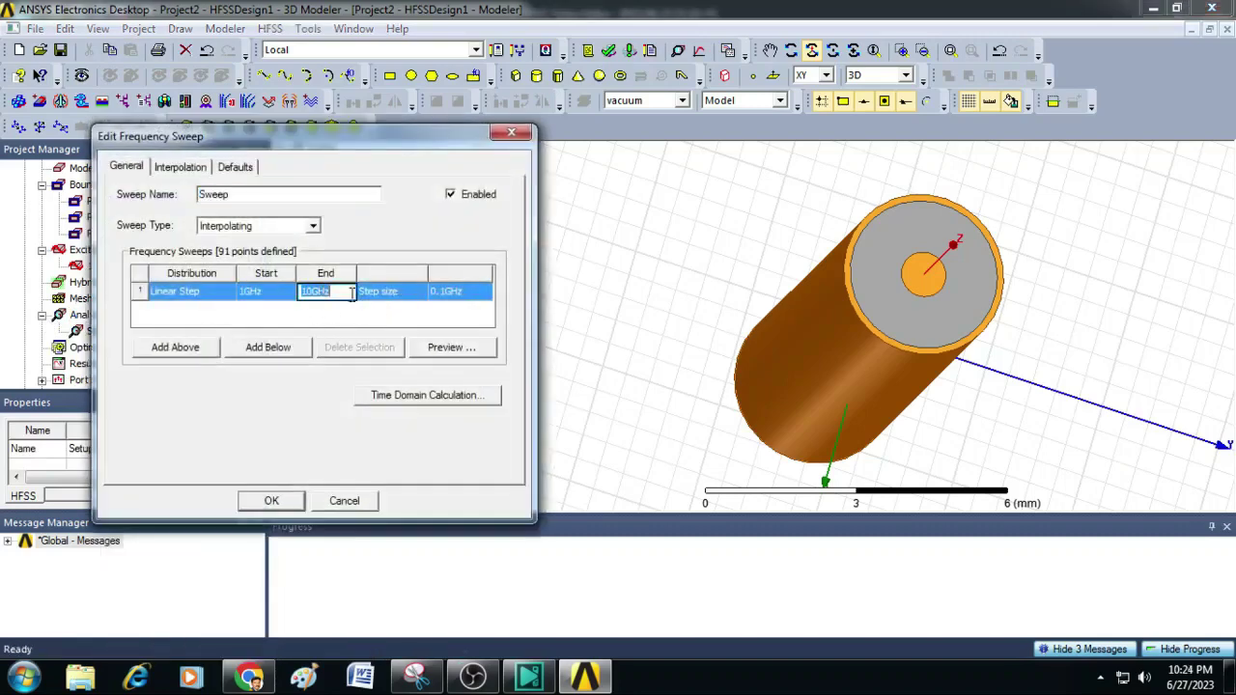
{"action": "left_click", "coordinate": [261, 230]}
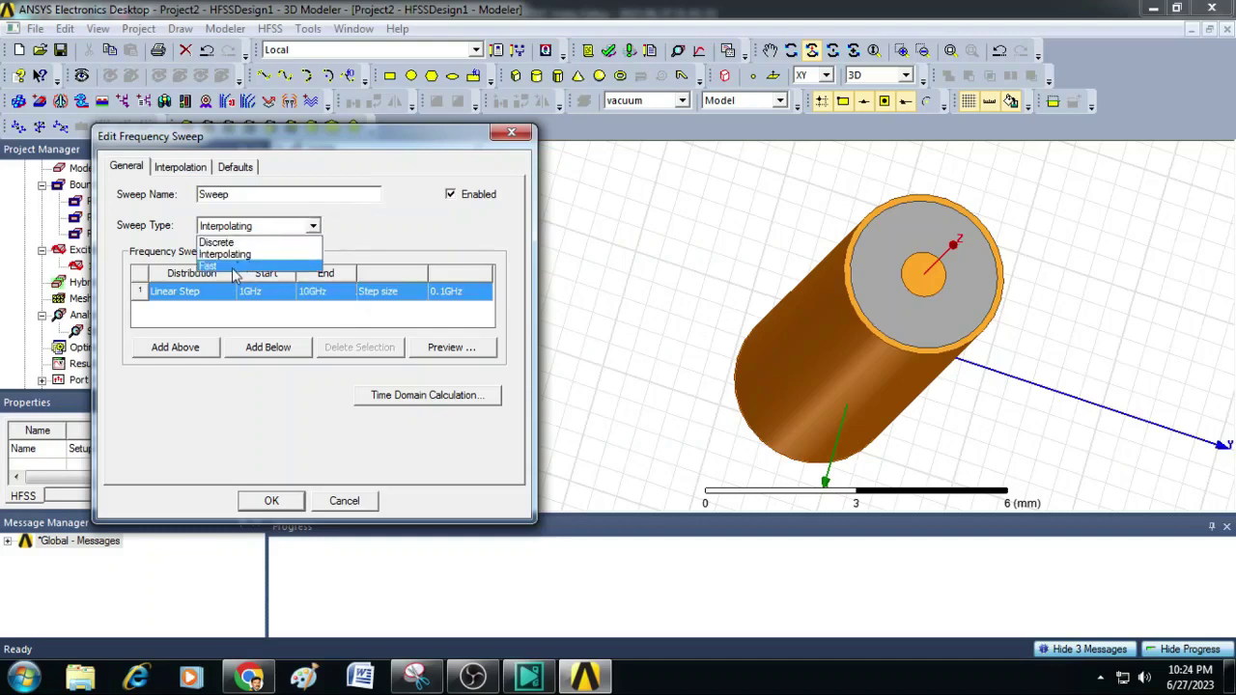
{"action": "left_click", "coordinate": [241, 243]}
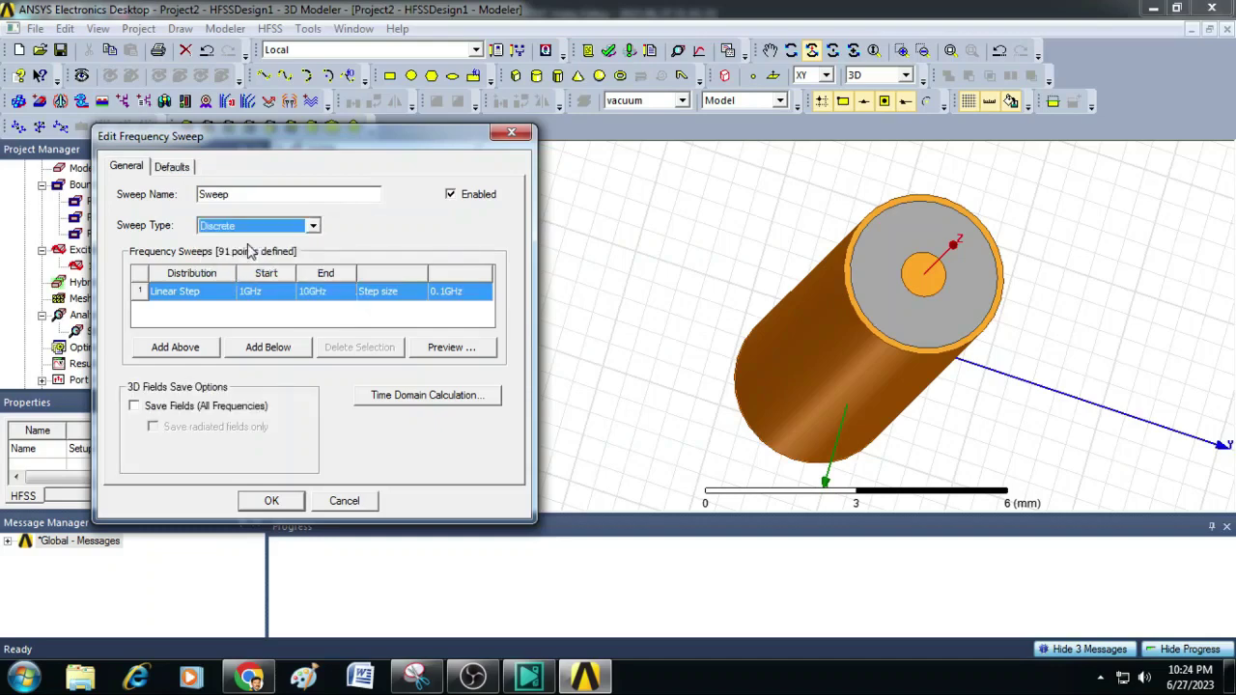
{"action": "left_click", "coordinate": [136, 407]}
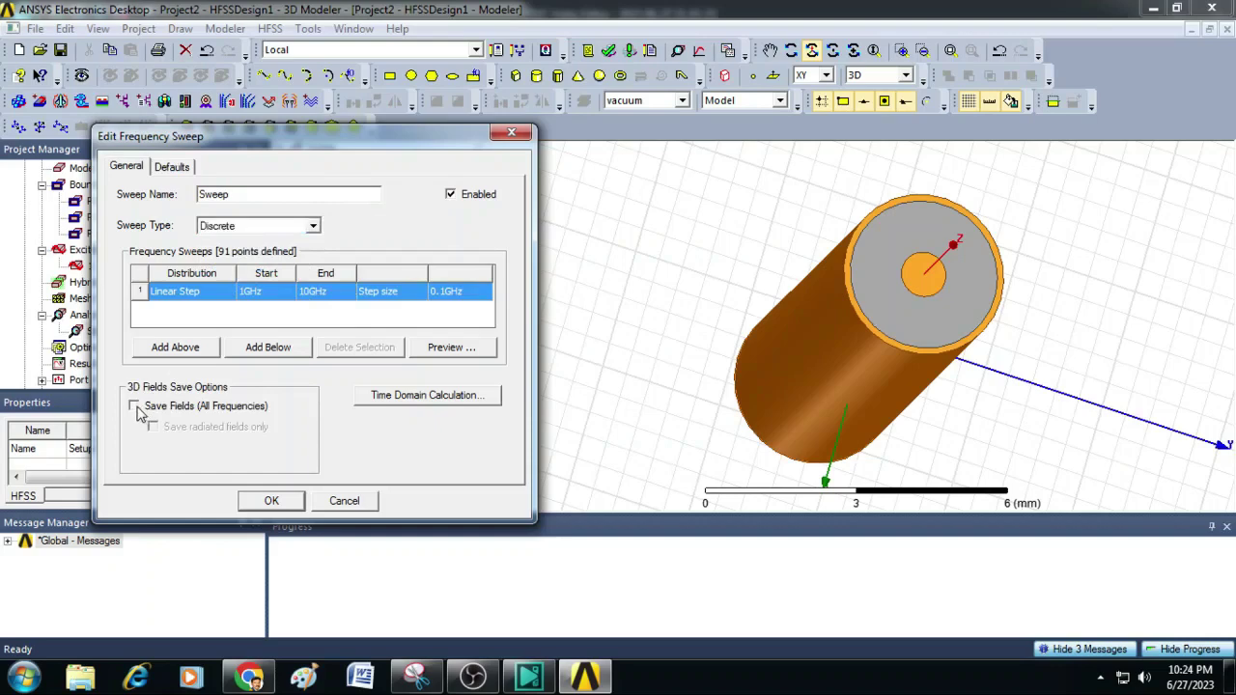
{"action": "left_click", "coordinate": [194, 298]}
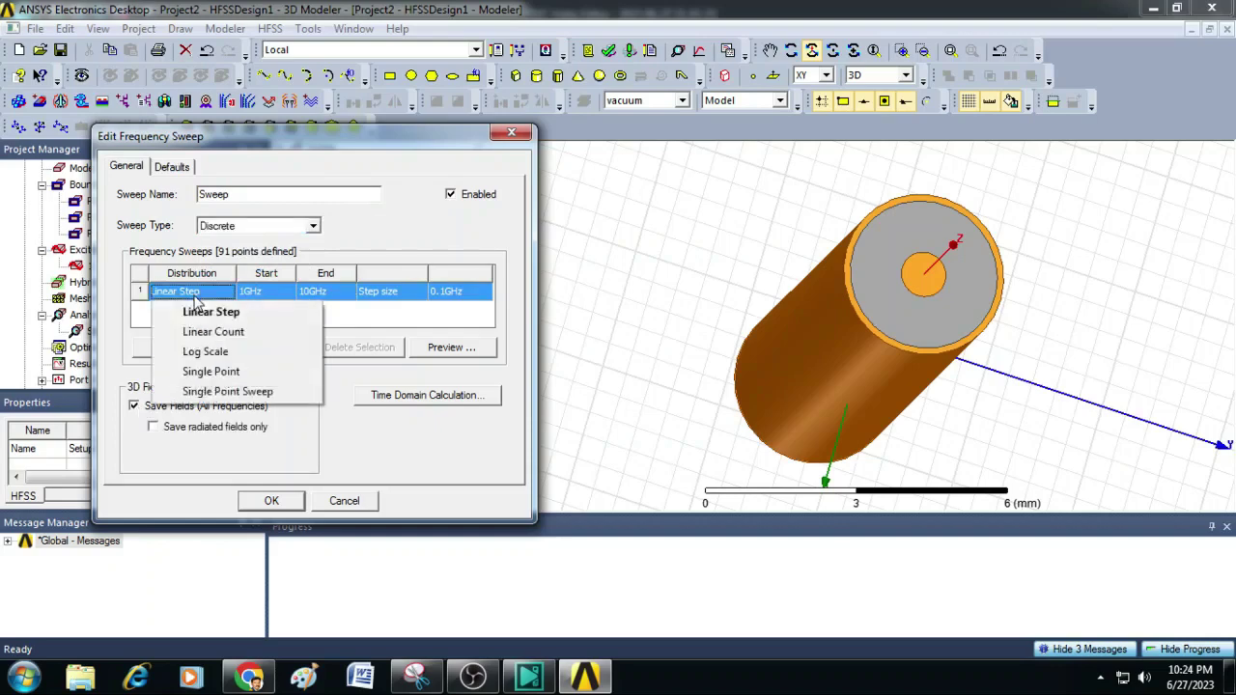
{"action": "left_click", "coordinate": [209, 334]}
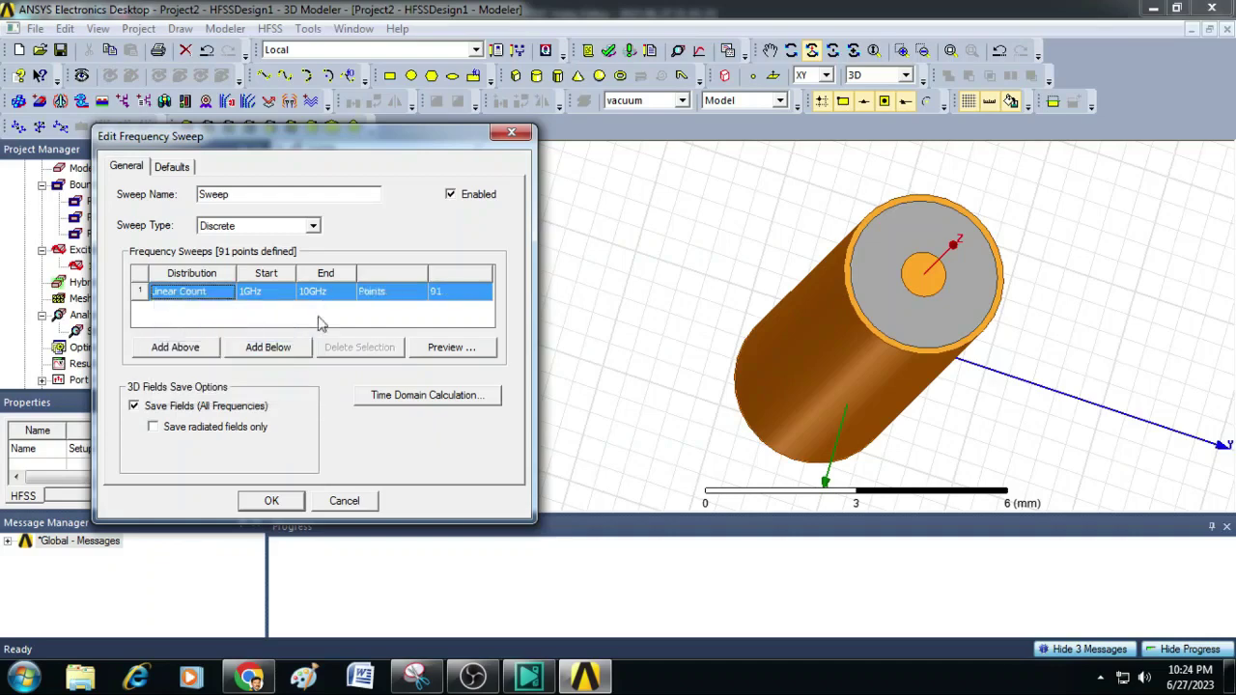
{"action": "left_click", "coordinate": [457, 292]}
{"action": "type", "text": "30"}
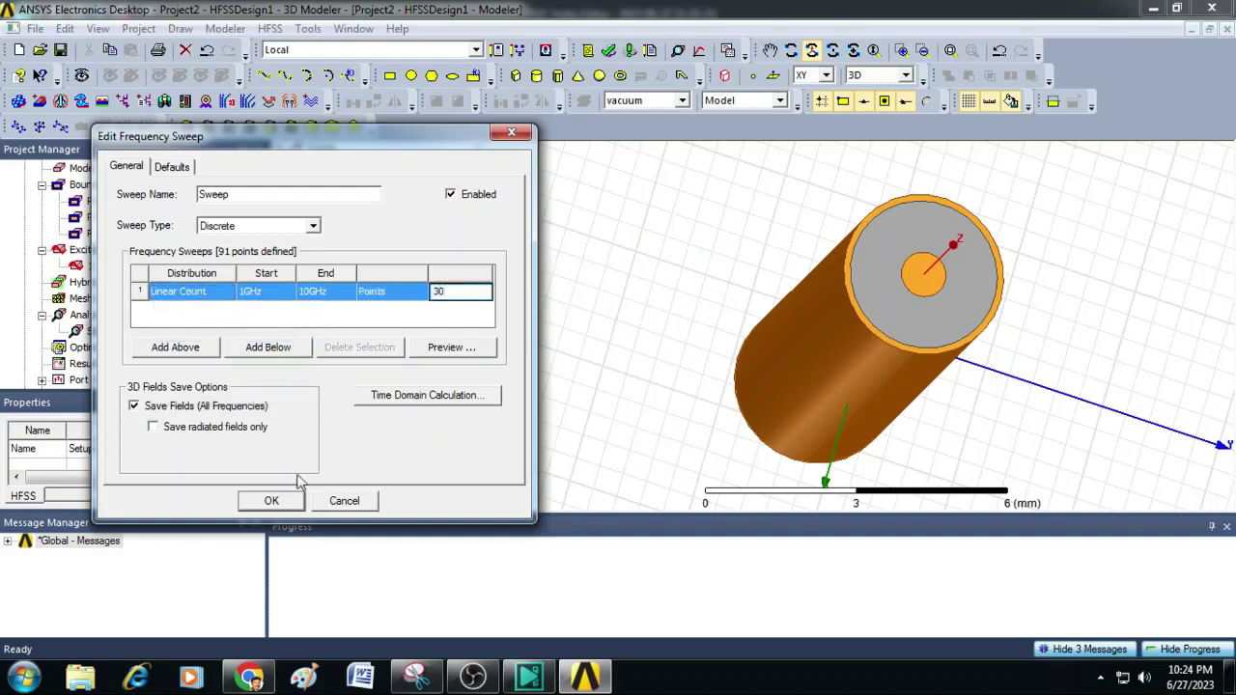
{"action": "left_click", "coordinate": [284, 505]}
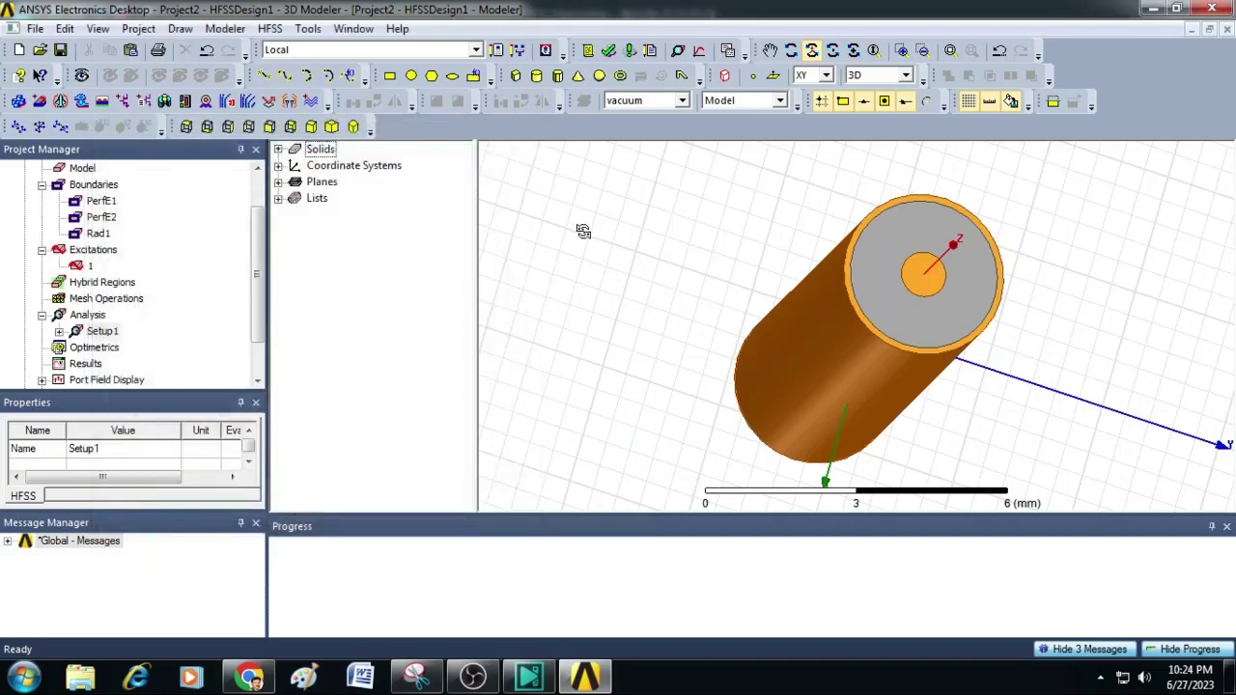
Step: Run the validation check on HFSSDesign1, then launch Analyze All
{"action": "left_click", "coordinate": [608, 51]}
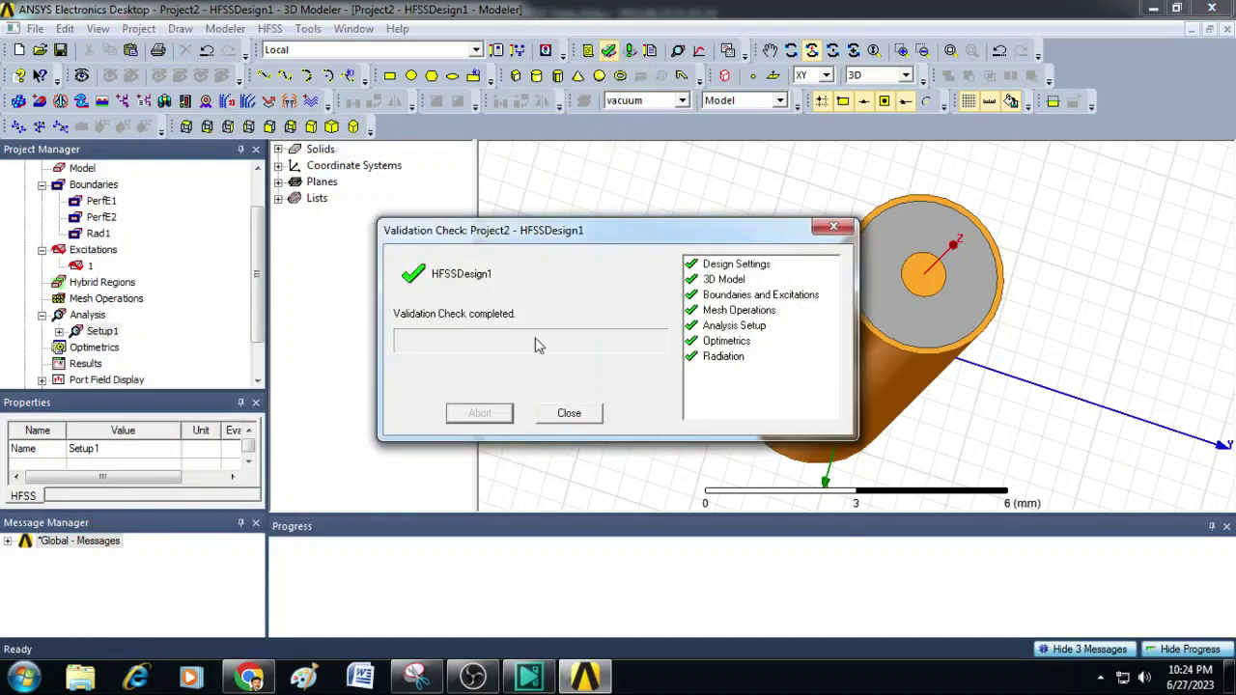
{"action": "left_click", "coordinate": [568, 413]}
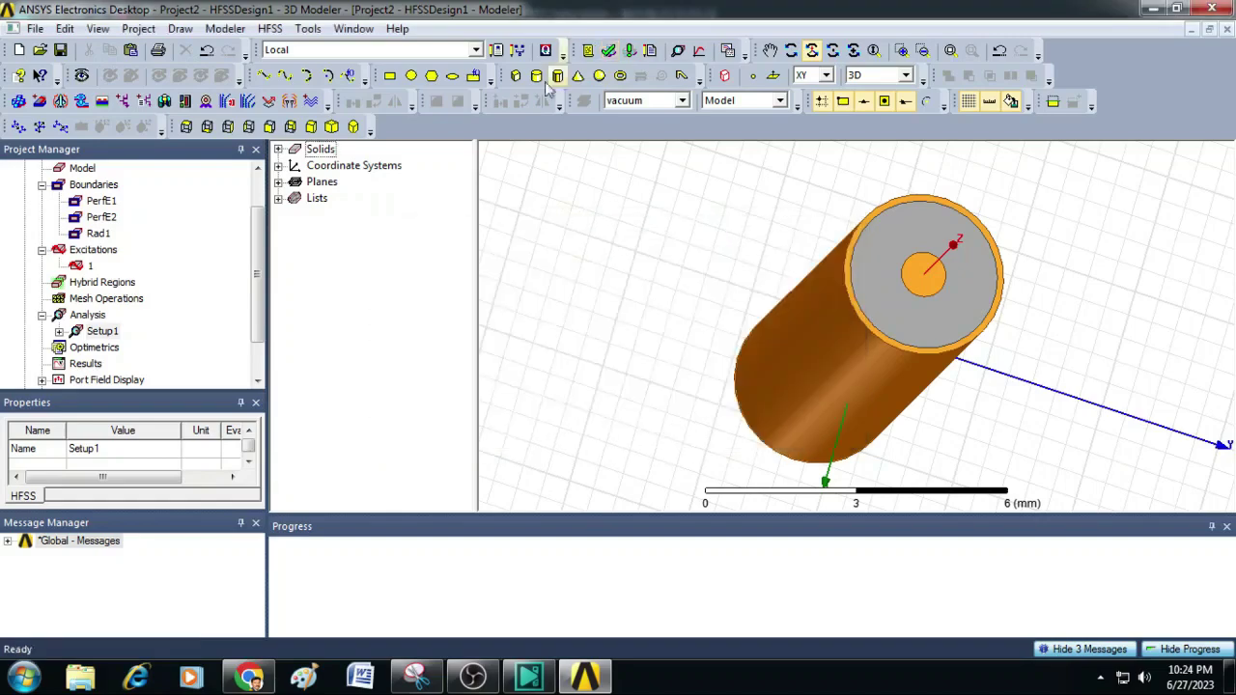
{"action": "left_click", "coordinate": [629, 51]}
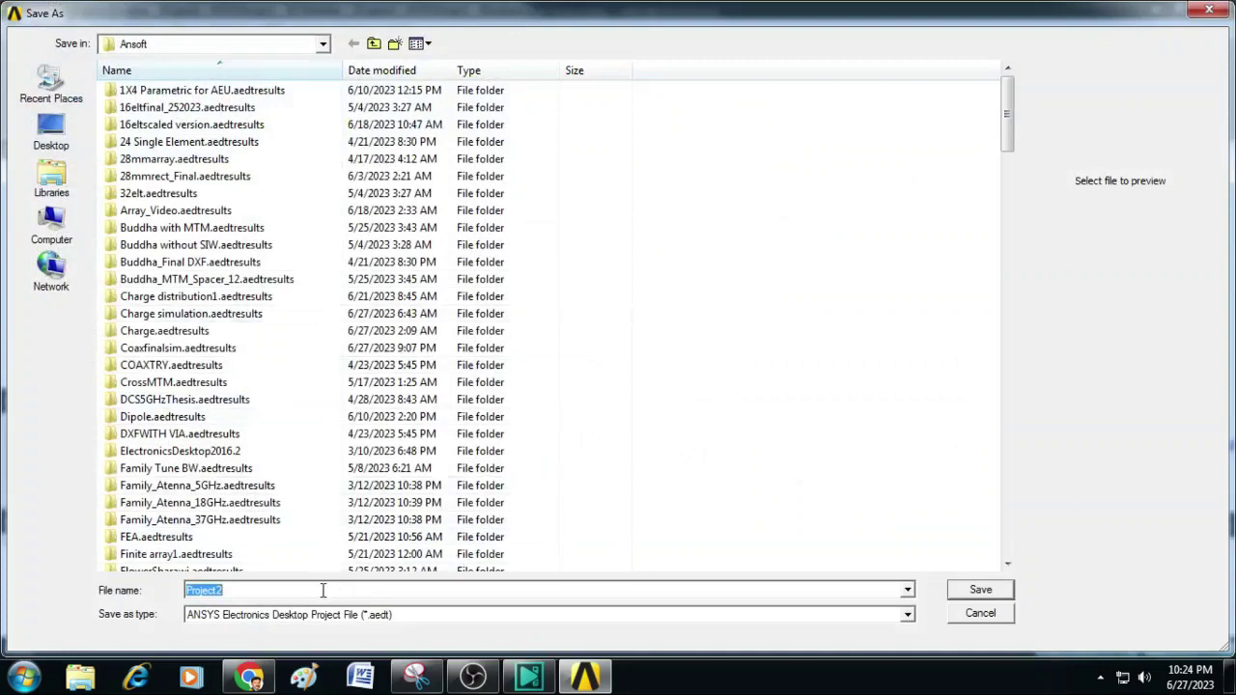
Step: Save the project as Coaxtrial so the analysis solves HFSSDesign1
{"action": "type", "text": "Coa"}
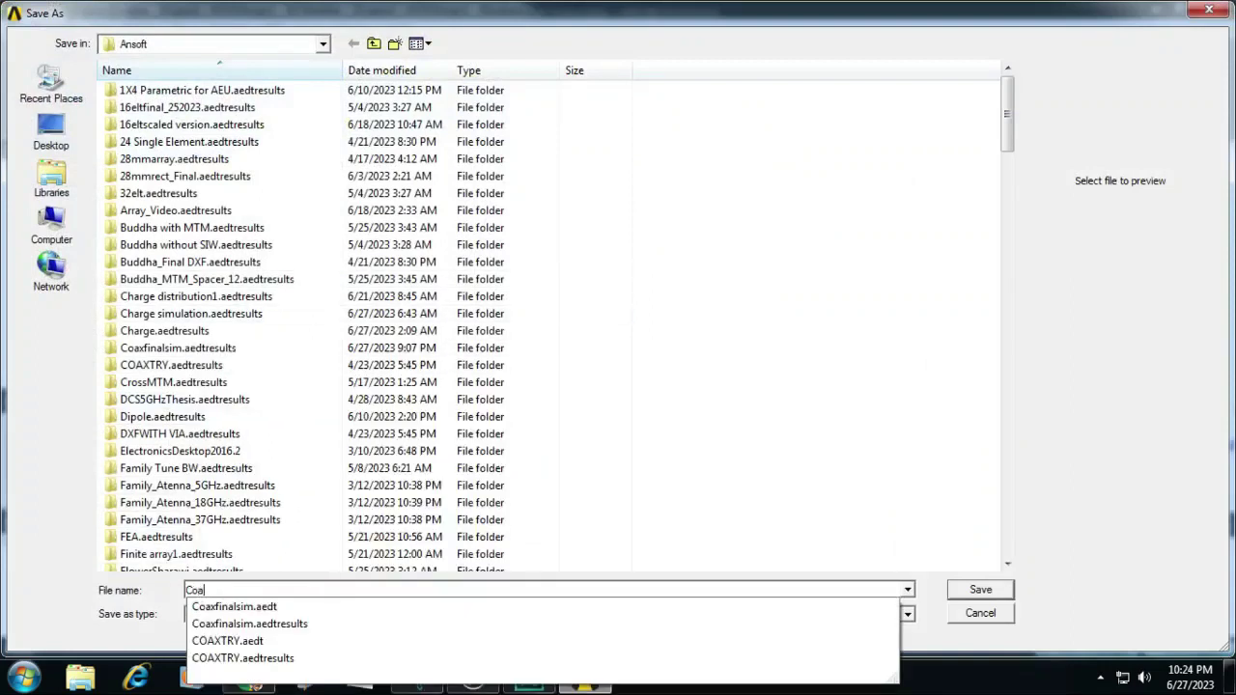
{"action": "type", "text": "xtrial"}
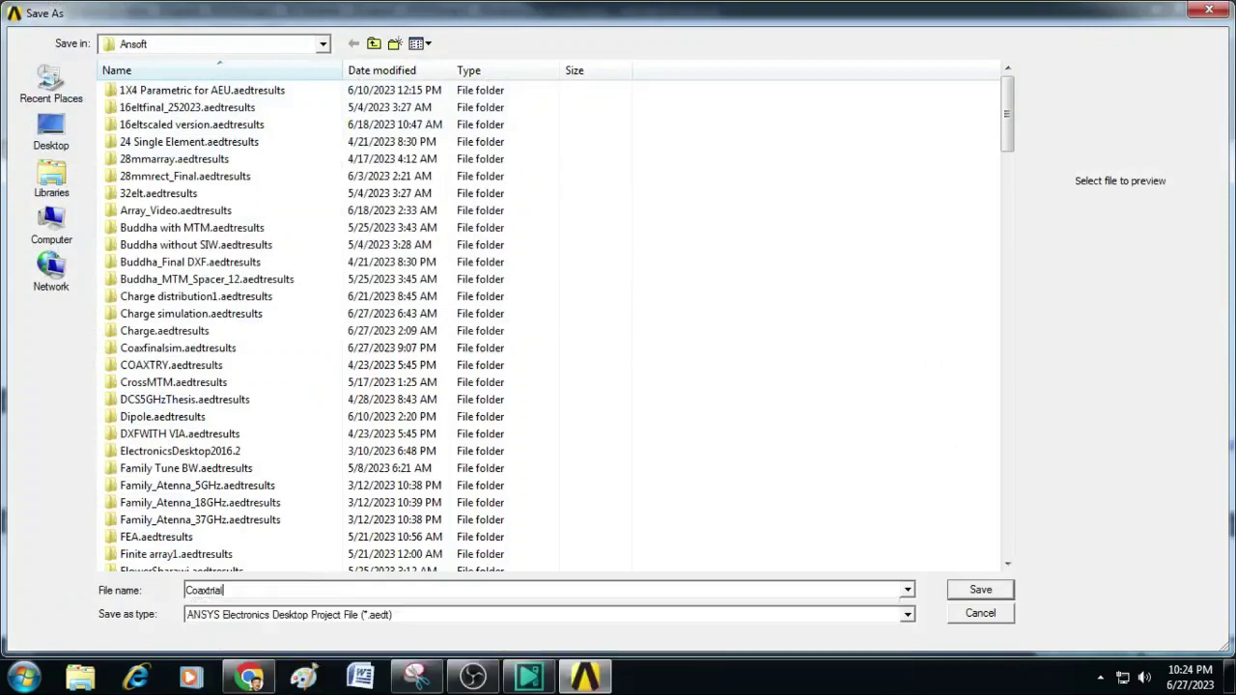
{"action": "key", "text": "Return"}
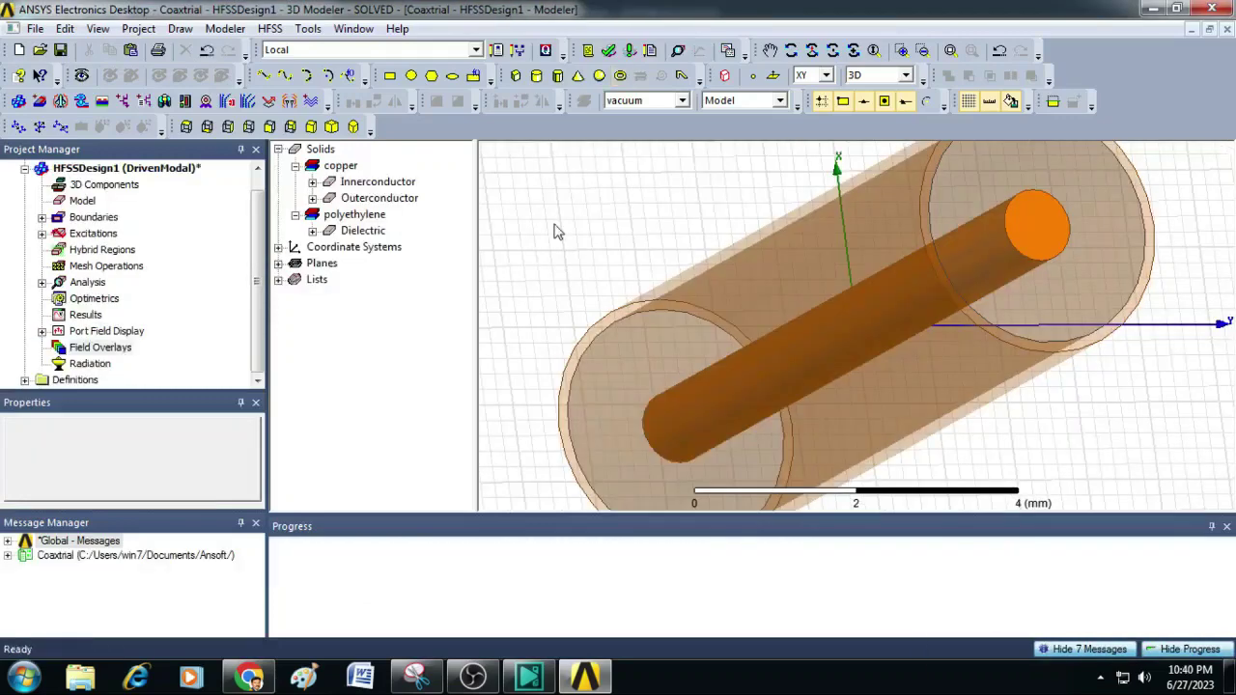
Step: Plot a Vector_E field overlay on the Dielectric object and fit the coax model in view
{"action": "left_click", "coordinate": [363, 232]}
{"action": "right_click", "coordinate": [372, 233]}
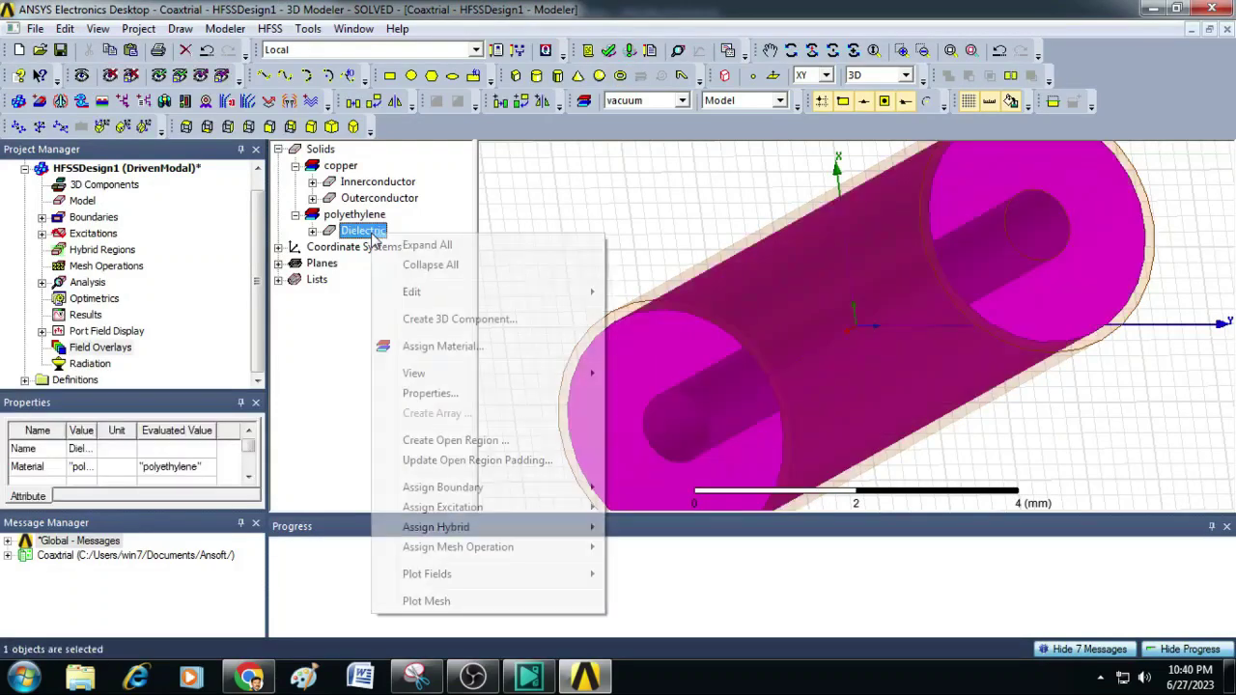
{"action": "mouse_move", "coordinate": [454, 575]}
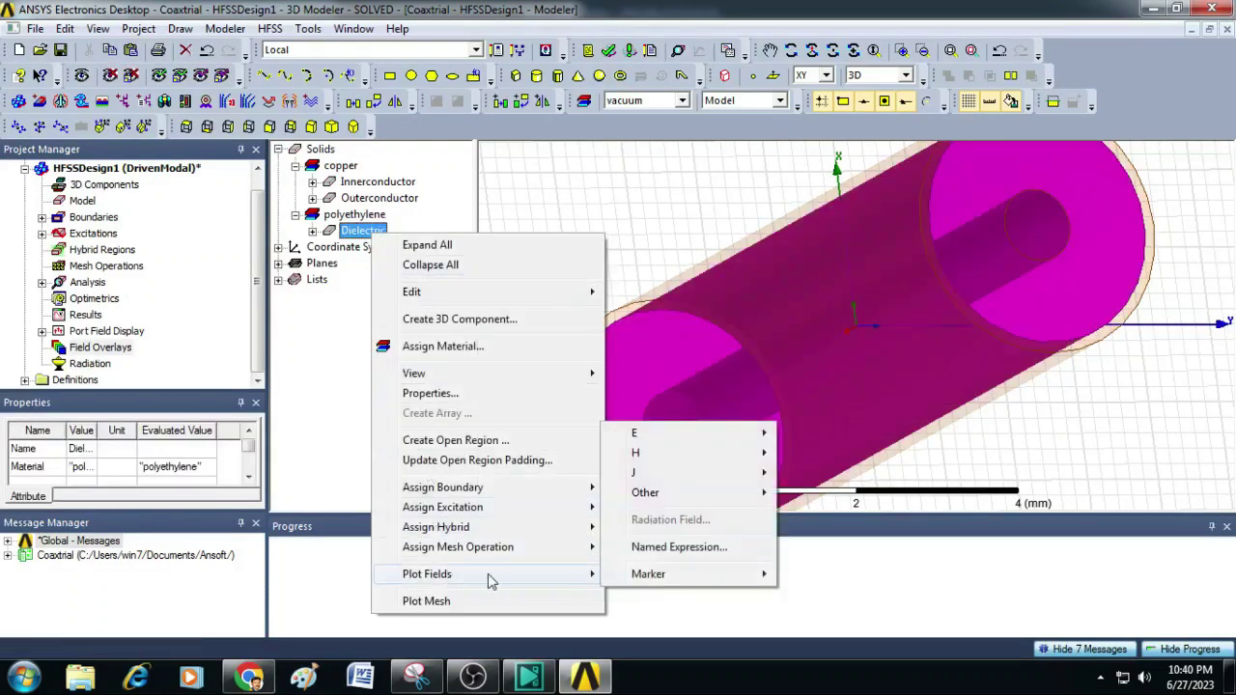
{"action": "mouse_move", "coordinate": [688, 437]}
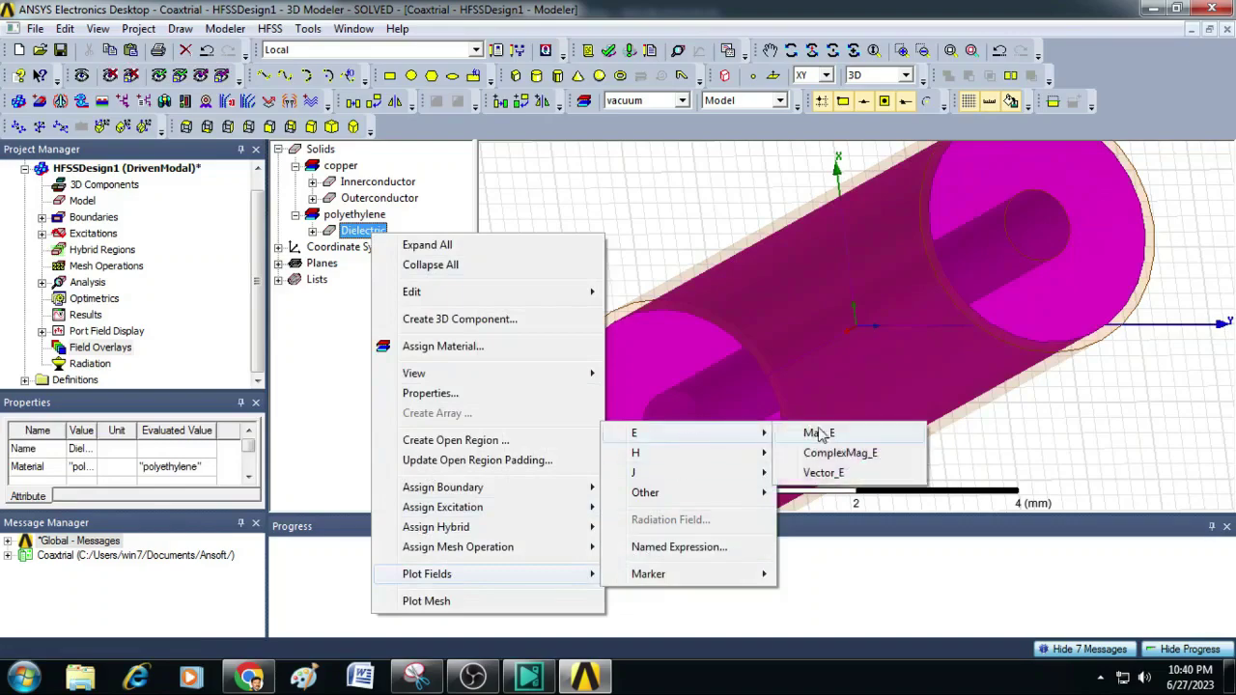
{"action": "left_click", "coordinate": [824, 473]}
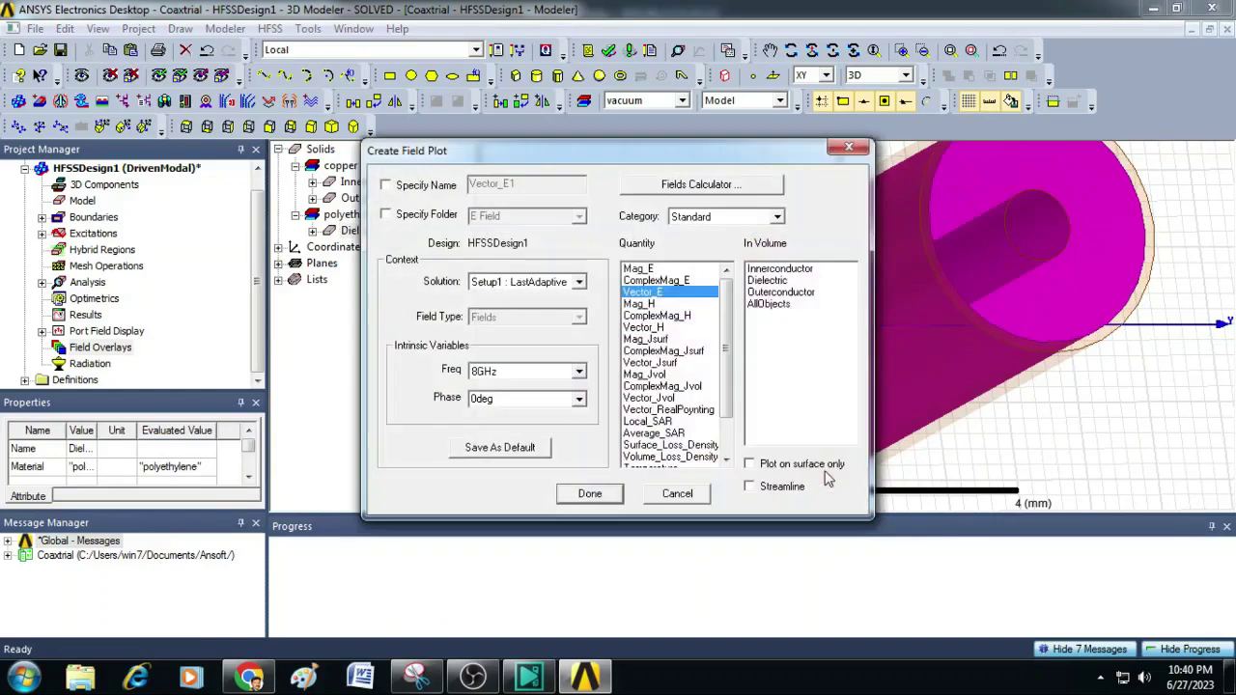
{"action": "left_click", "coordinate": [589, 493]}
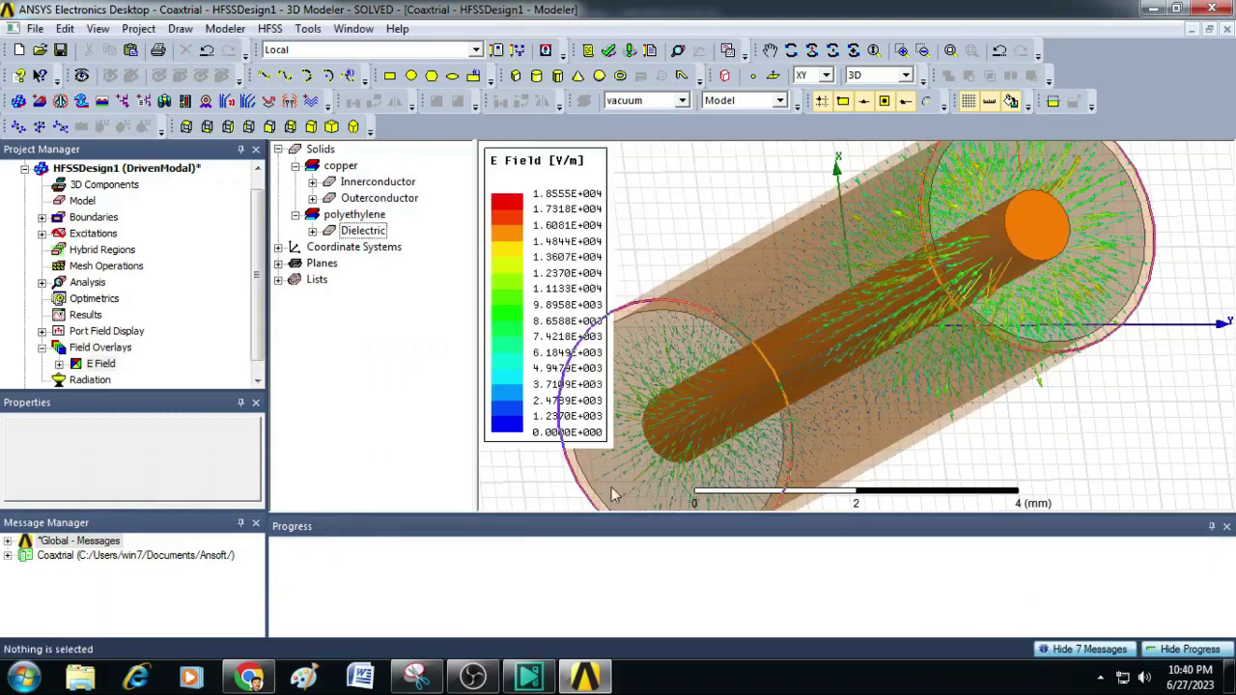
{"action": "key", "text": "ctrl+d"}
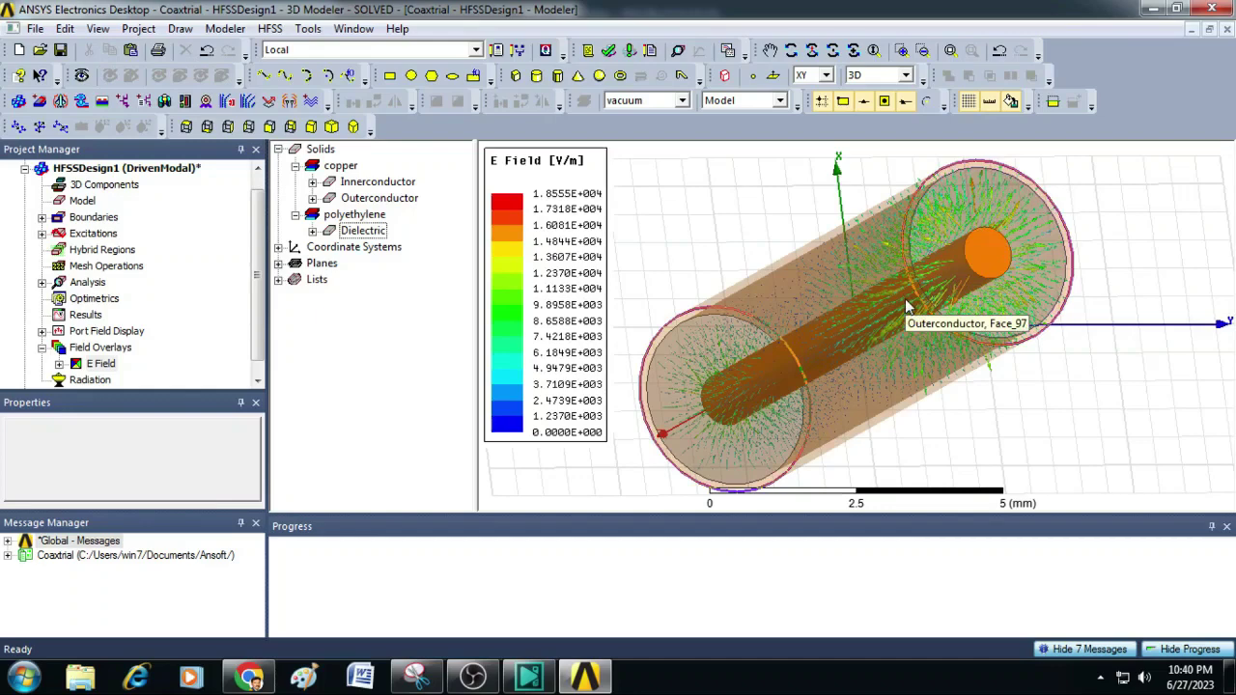
Step: Delete the E Field overlay from Field Overlays, confirming the removal
{"action": "left_click", "coordinate": [101, 363]}
{"action": "right_click", "coordinate": [100, 361]}
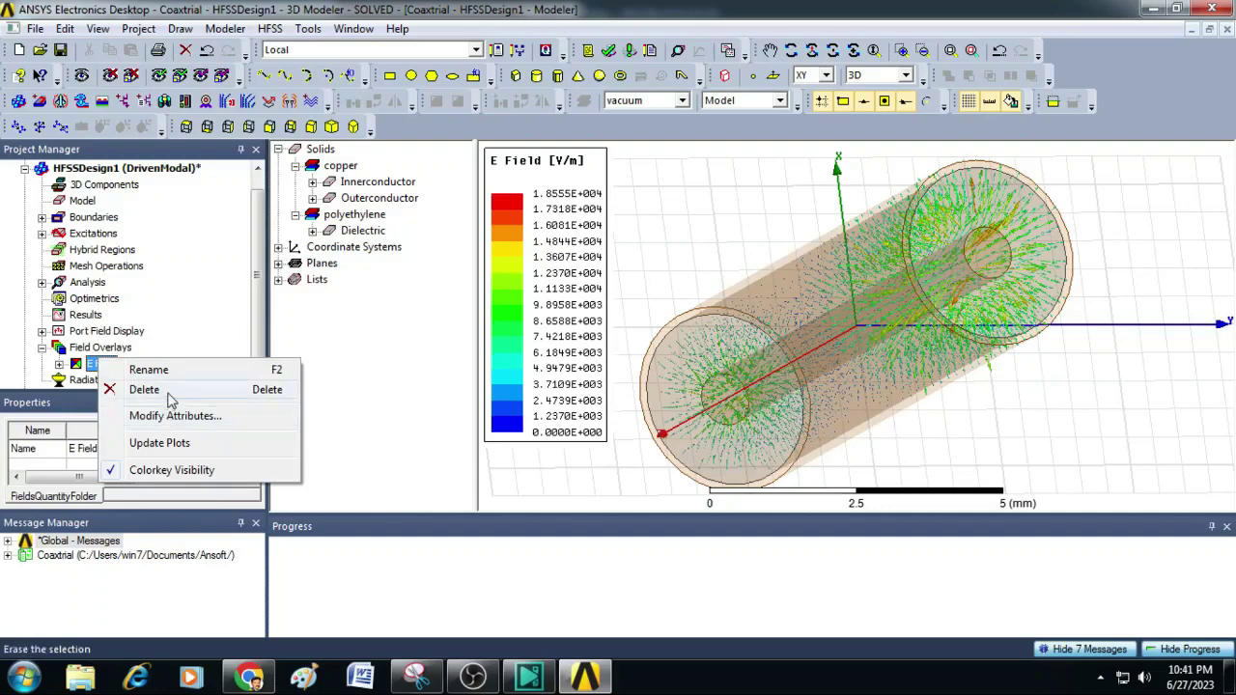
{"action": "left_click", "coordinate": [145, 389]}
{"action": "left_click", "coordinate": [623, 378]}
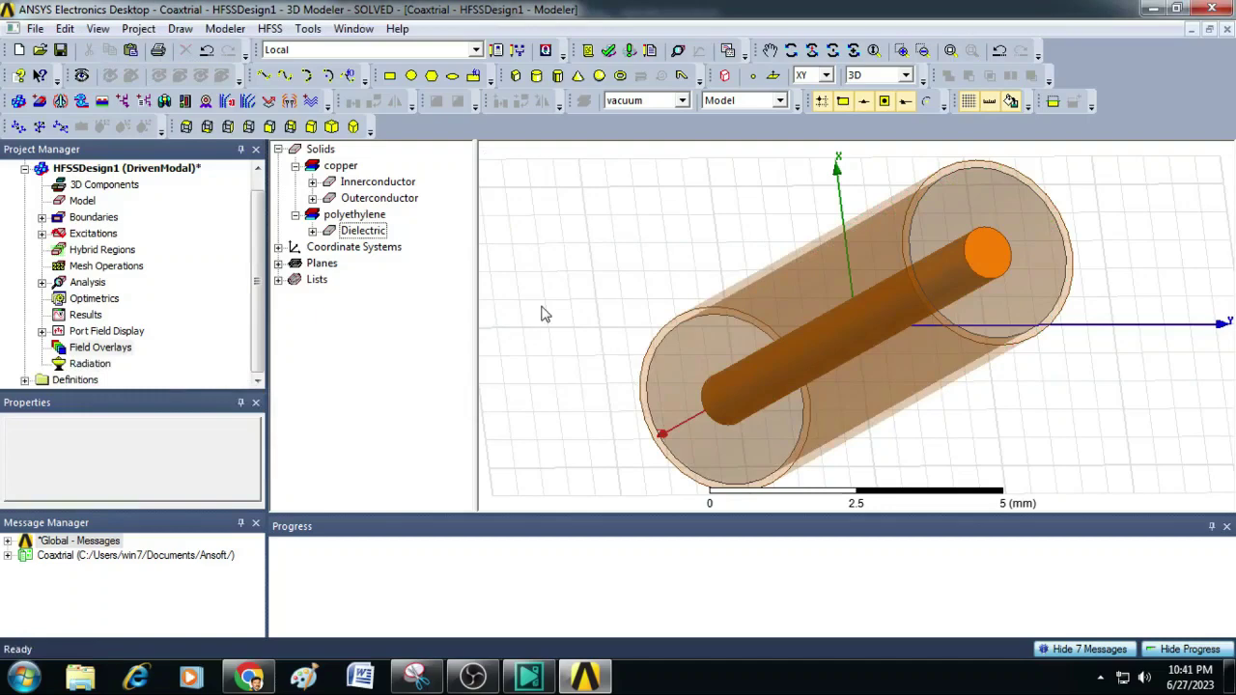
Step: Plot a Vector_H field overlay on the Dielectric object
{"action": "left_click", "coordinate": [375, 235]}
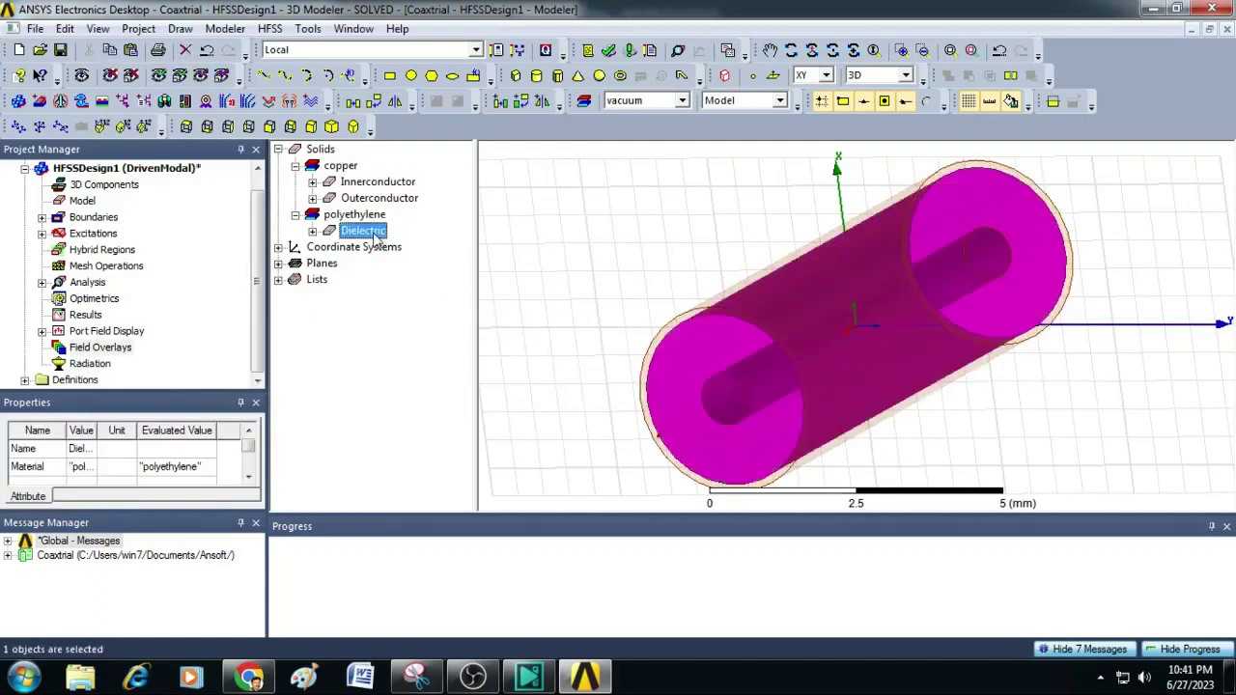
{"action": "right_click", "coordinate": [374, 234]}
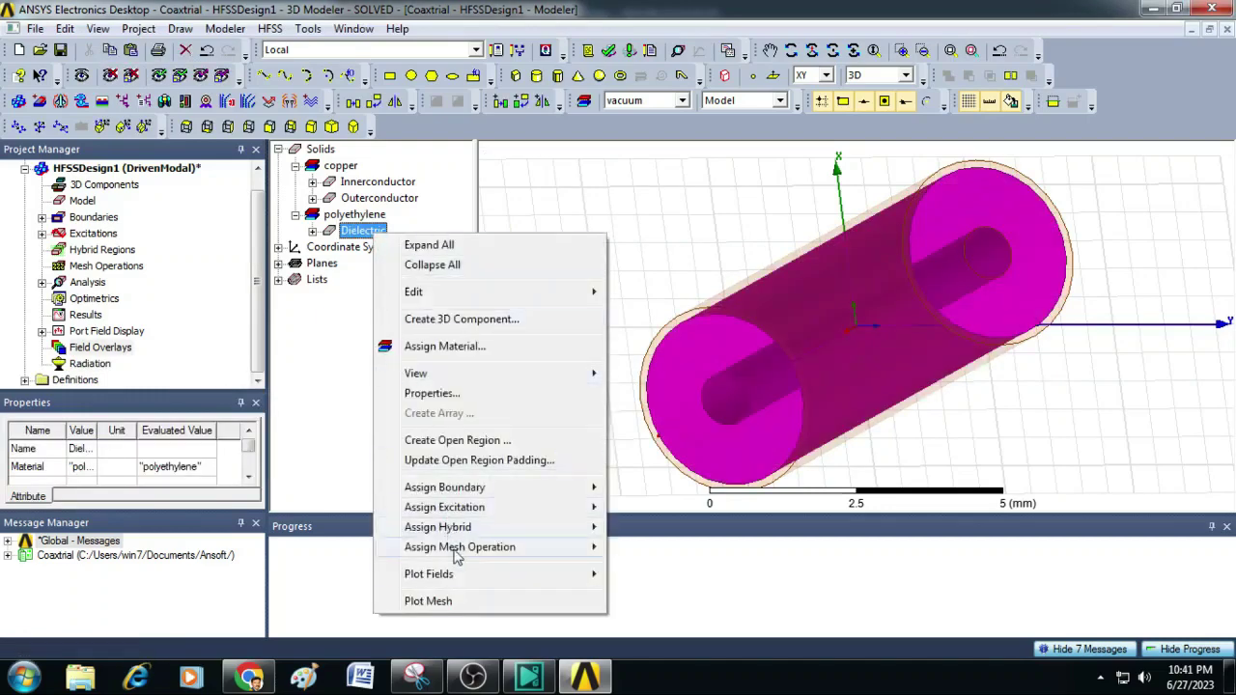
{"action": "mouse_move", "coordinate": [456, 580]}
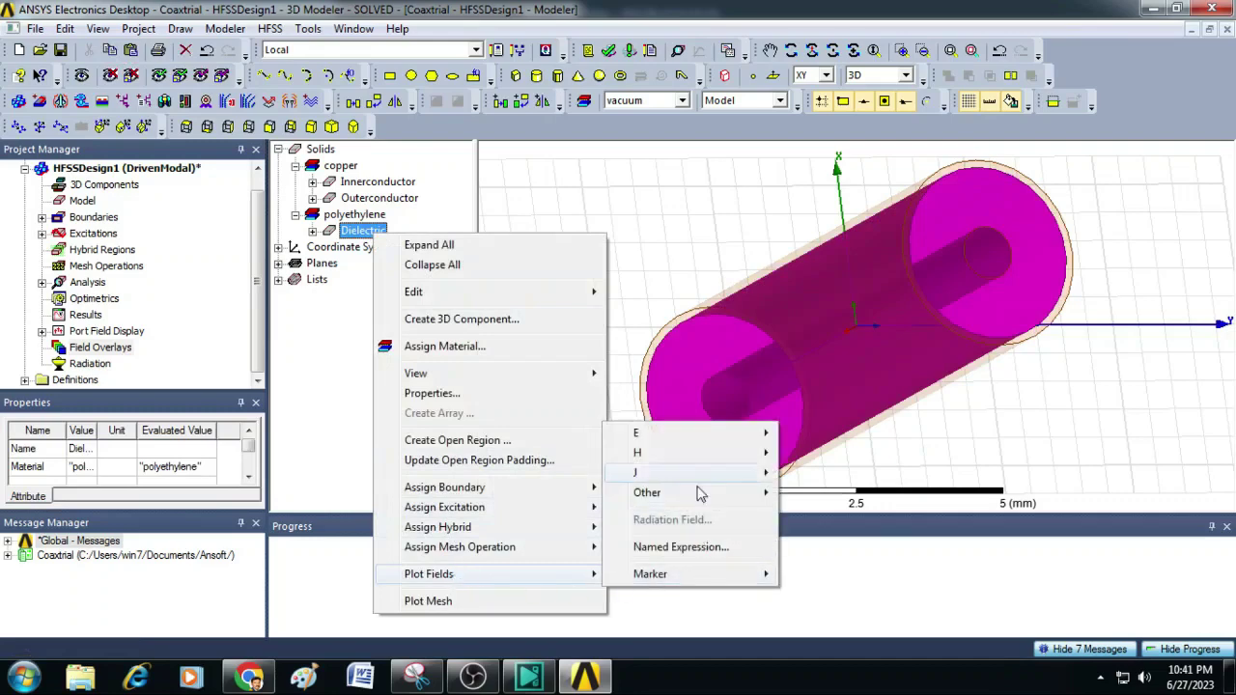
{"action": "mouse_move", "coordinate": [705, 454]}
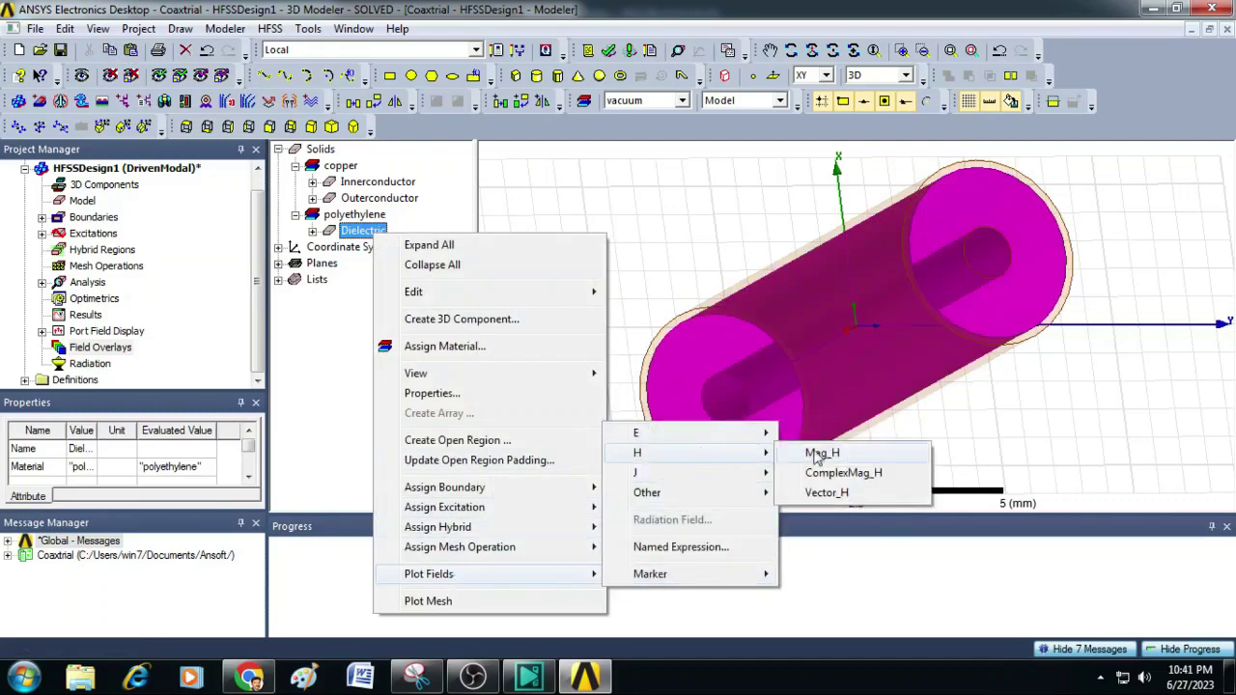
{"action": "left_click", "coordinate": [827, 493]}
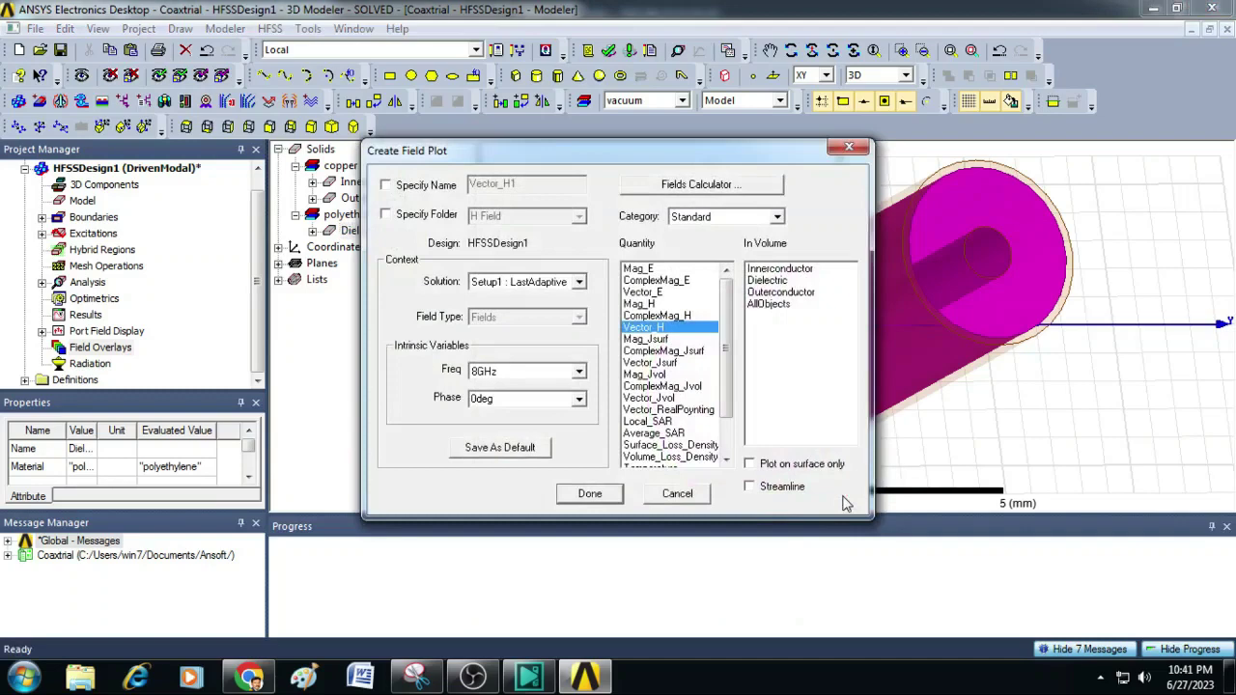
{"action": "left_click", "coordinate": [590, 495]}
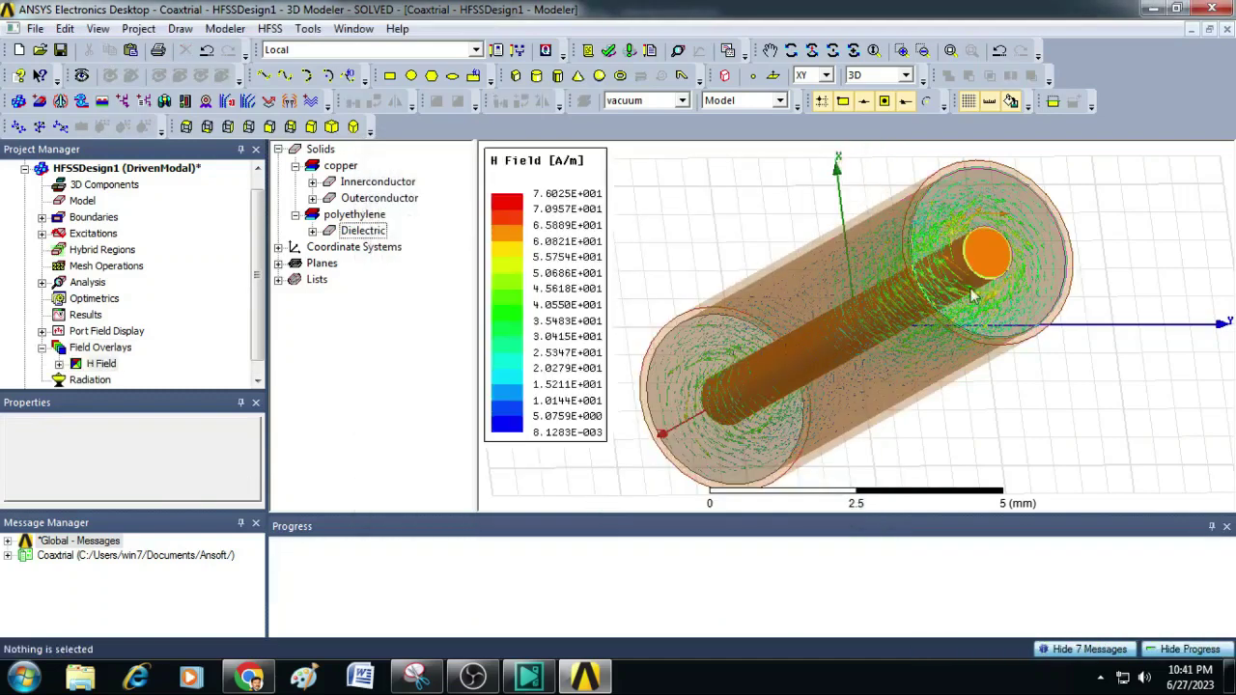